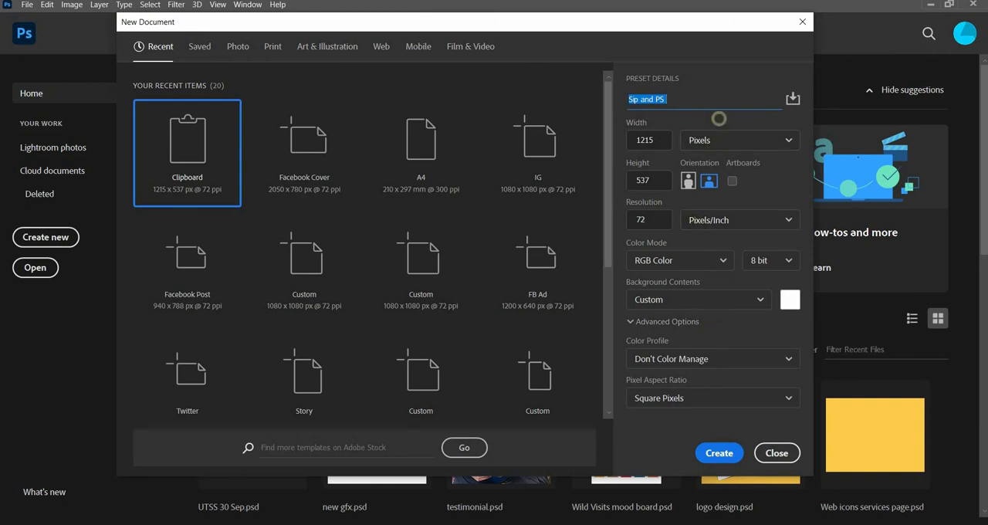
Step: Examine the document name, width and height settings of the new document
click(684, 98)
drag(685, 99, 562, 110)
click(718, 99)
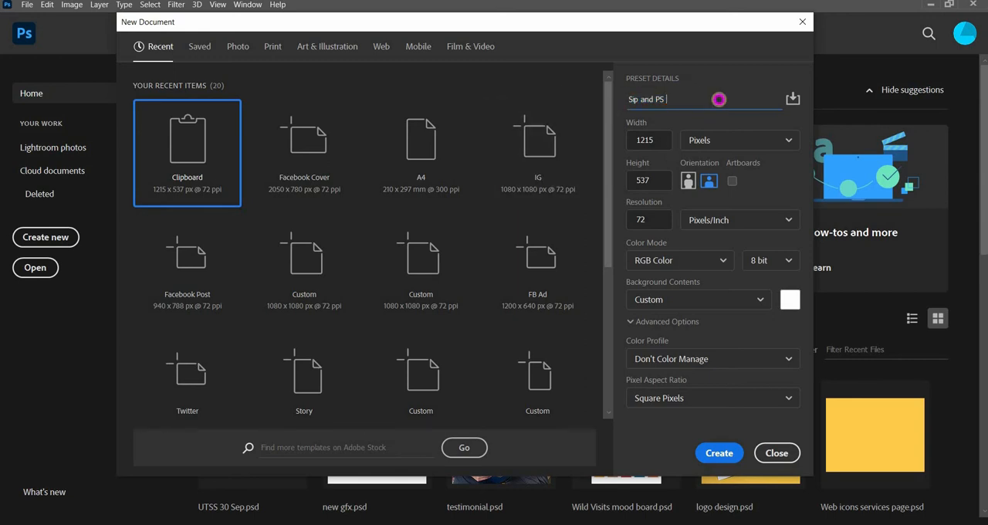
double_click(649, 135)
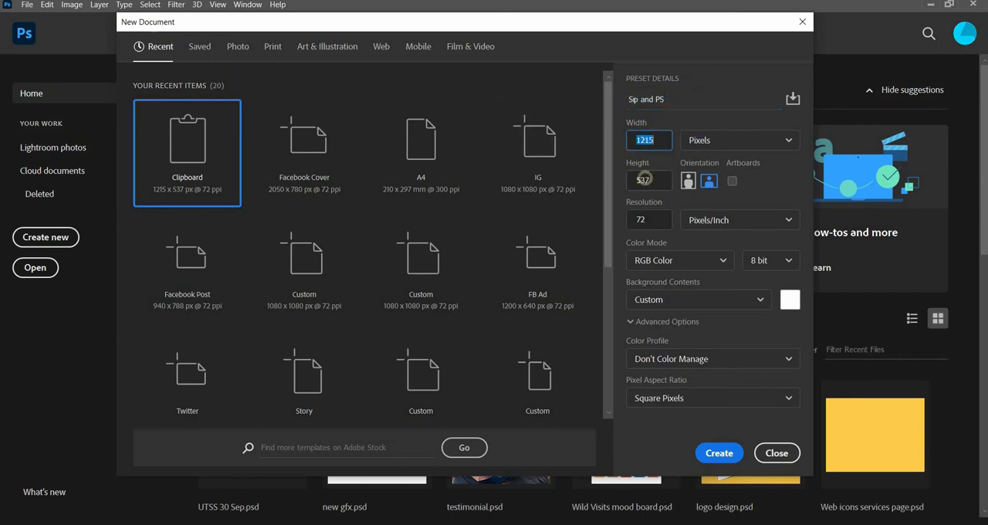
click(644, 179)
click(649, 138)
double_click(642, 184)
click(659, 139)
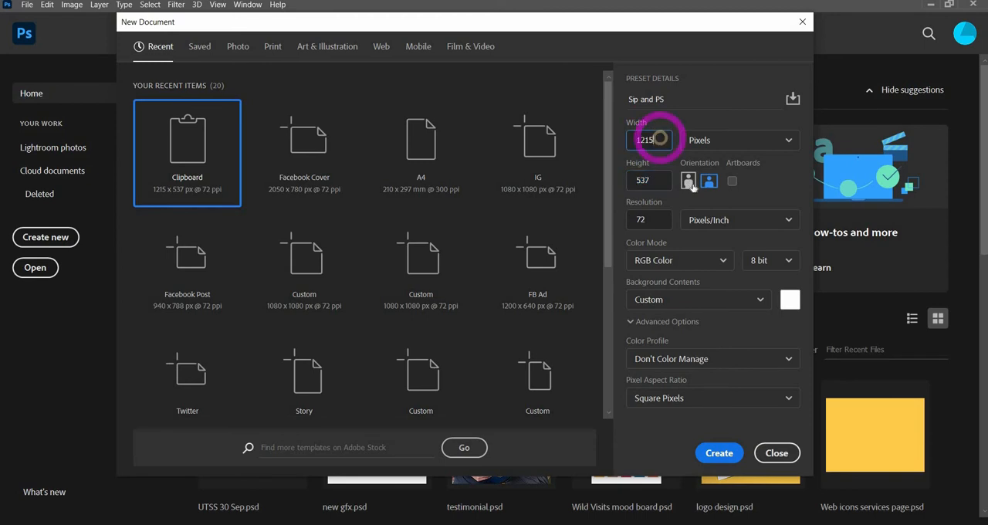
Step: Try the portrait orientation for the new document and return to landscape
click(690, 183)
click(709, 182)
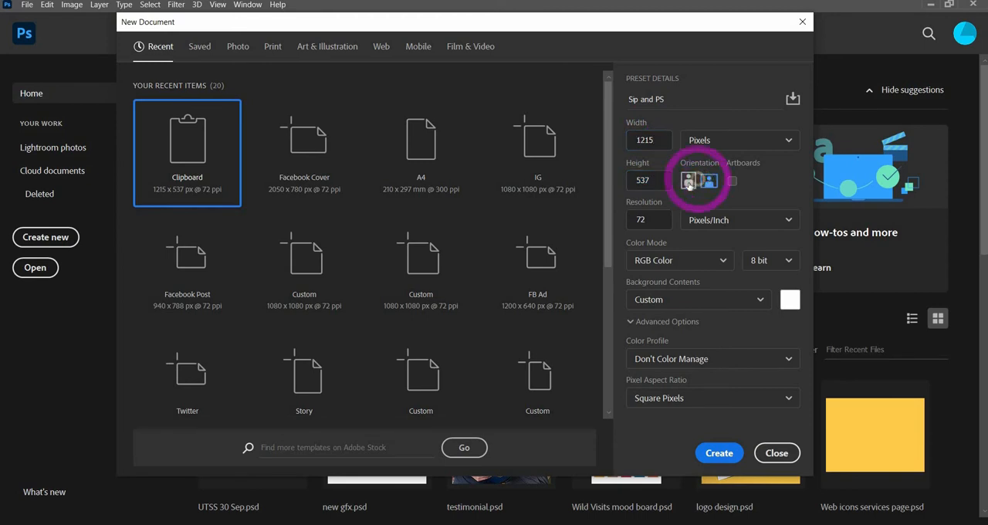
click(693, 182)
click(708, 182)
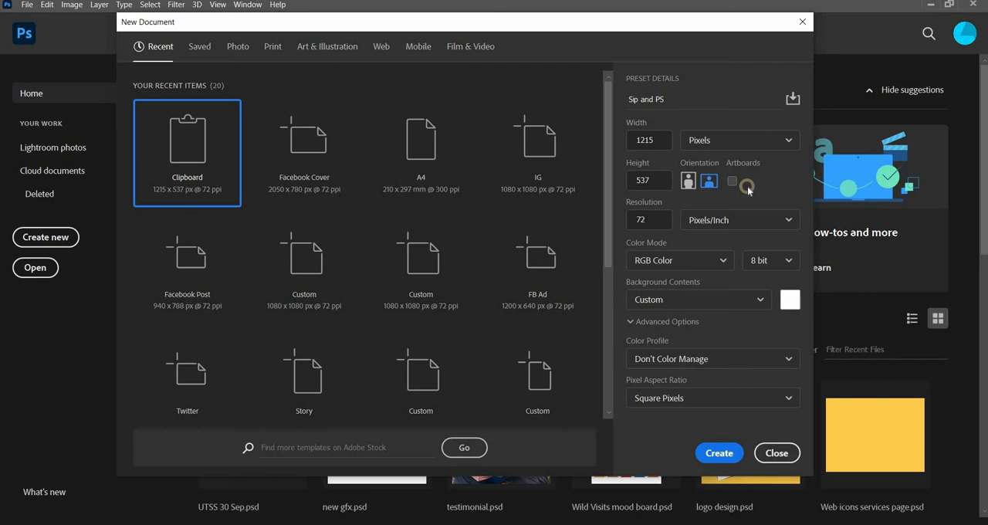
Step: Enable artboards for the new document and check the measurement units, keeping Pixels
click(732, 182)
click(702, 139)
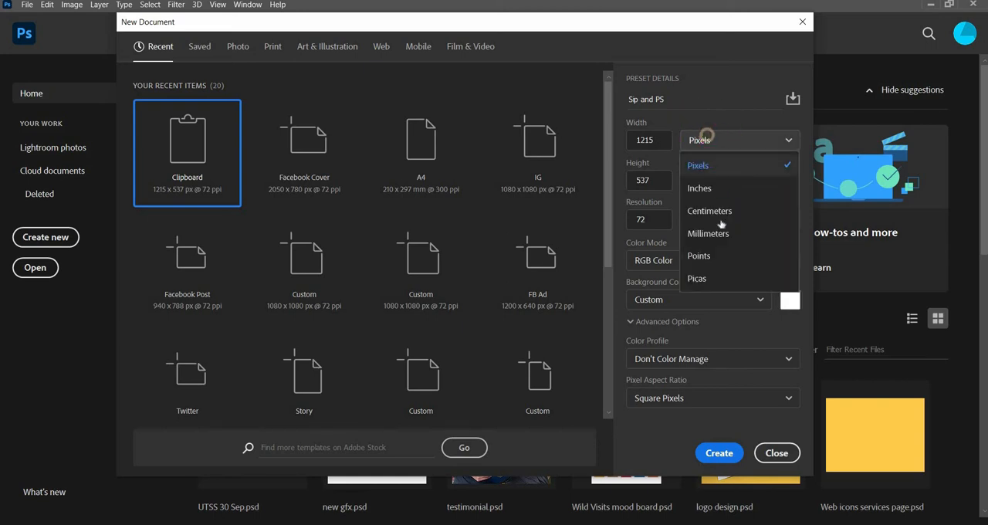
click(754, 164)
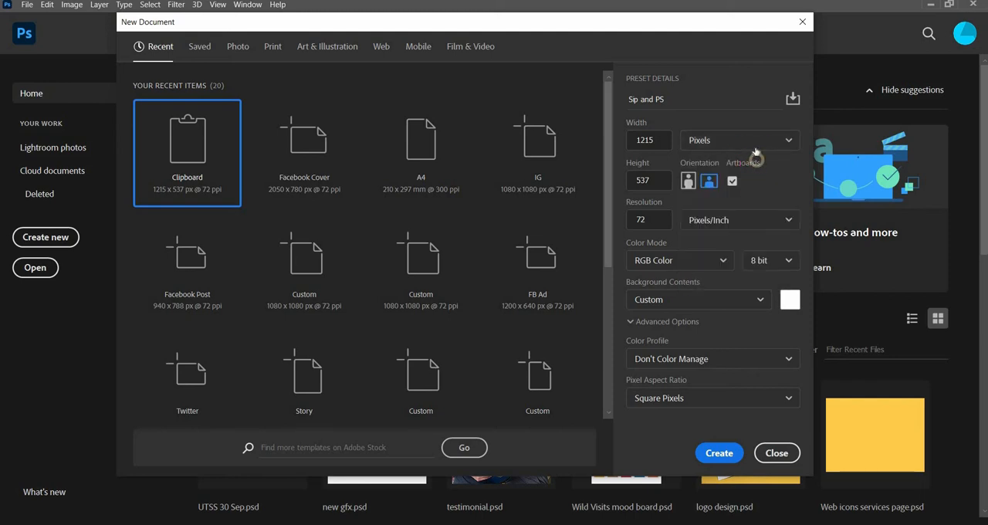
click(749, 142)
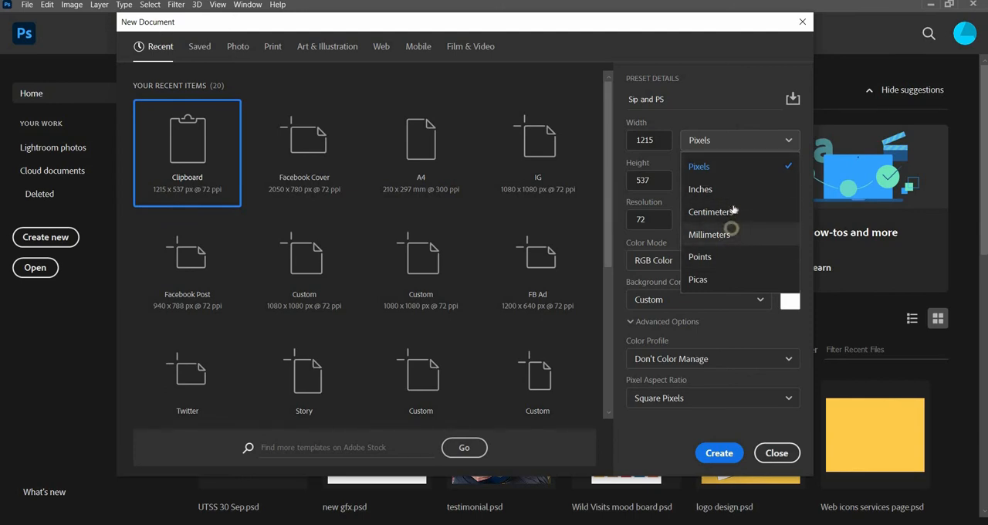
click(720, 142)
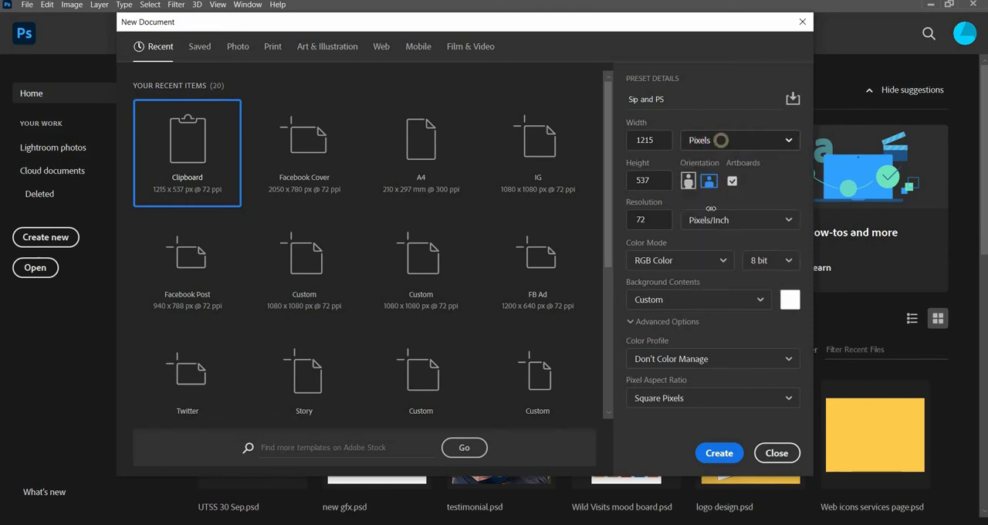
Step: Check the colour mode and bit depth options, and set the background contents to Transparent
click(707, 263)
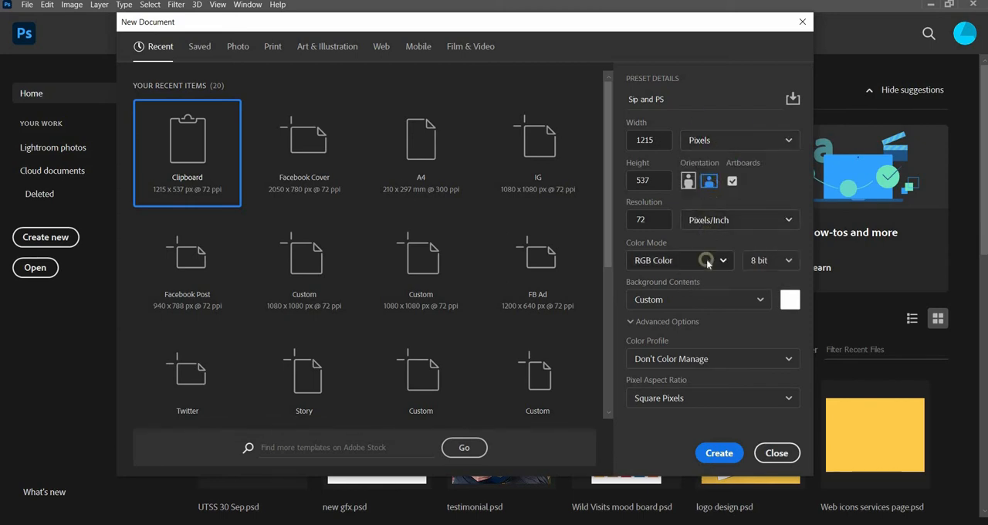
click(770, 259)
click(766, 244)
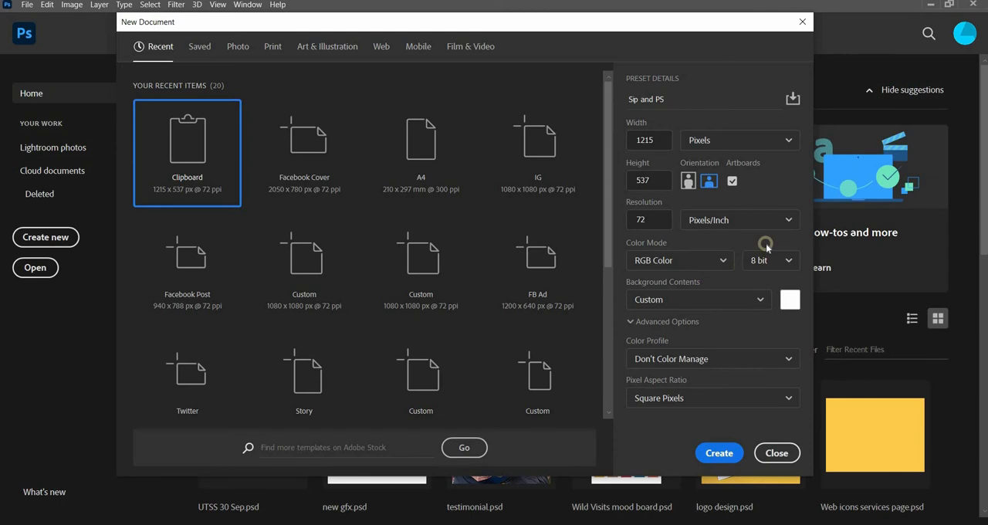
click(757, 301)
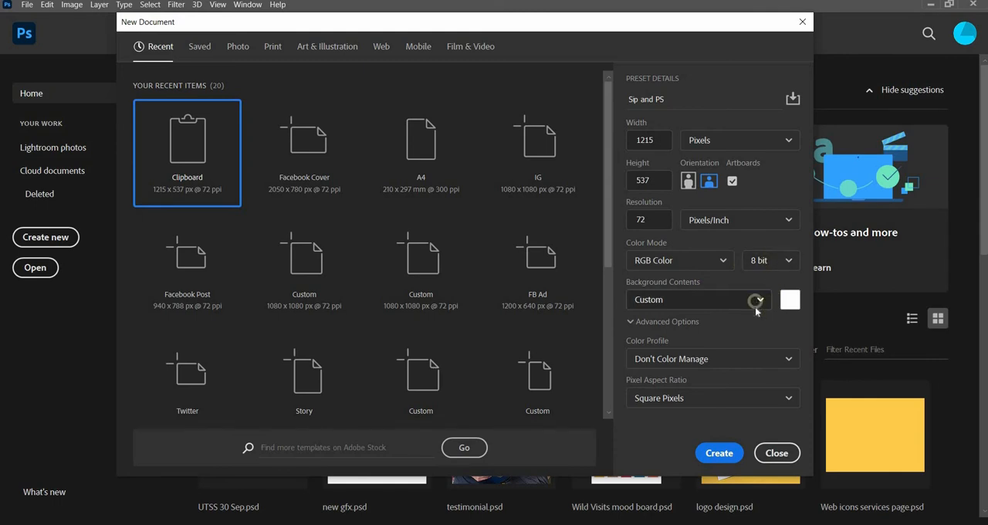
click(707, 393)
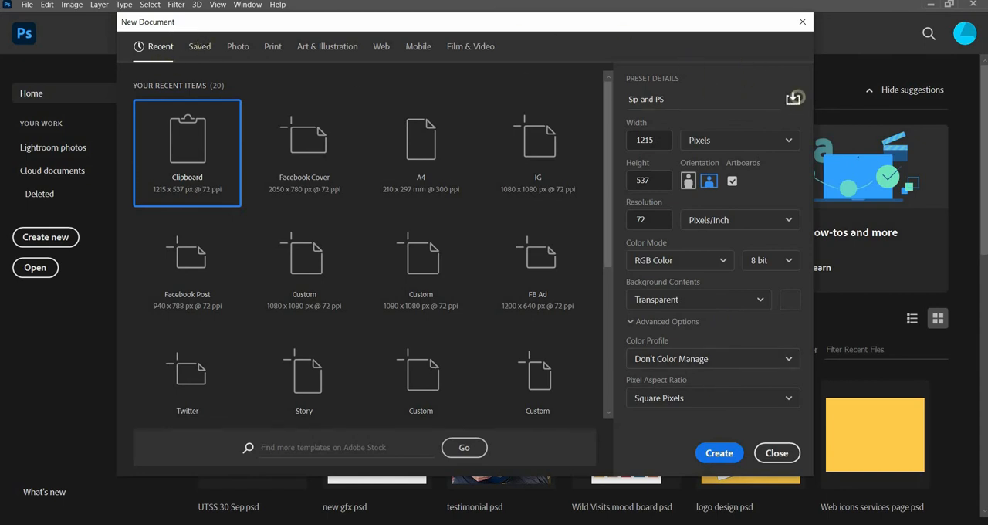
Step: Save the current document settings as a preset named ahsdf
click(795, 98)
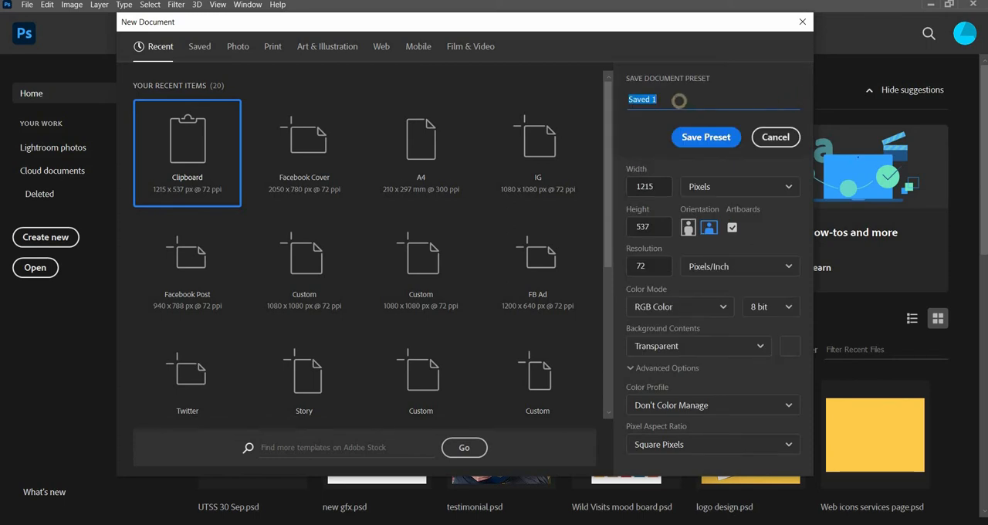
text(ahsdf)
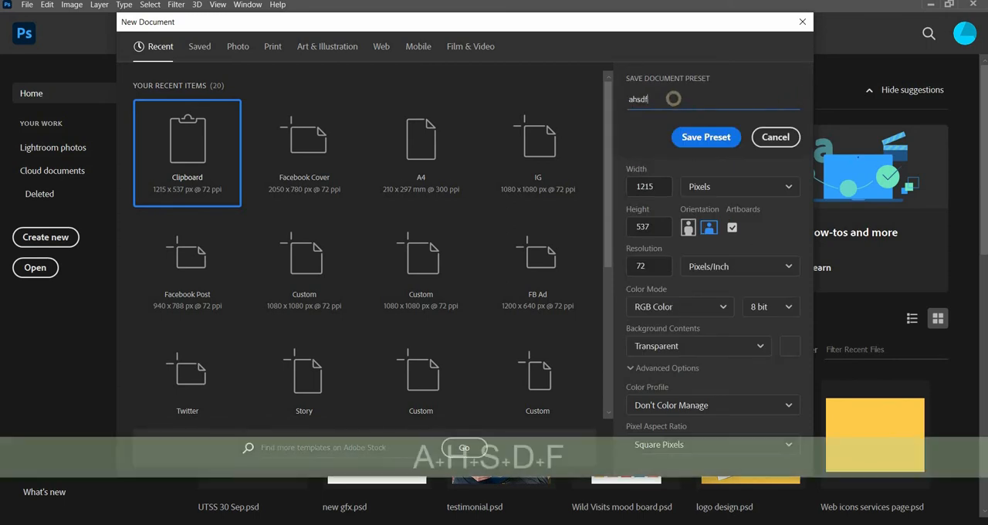
click(706, 136)
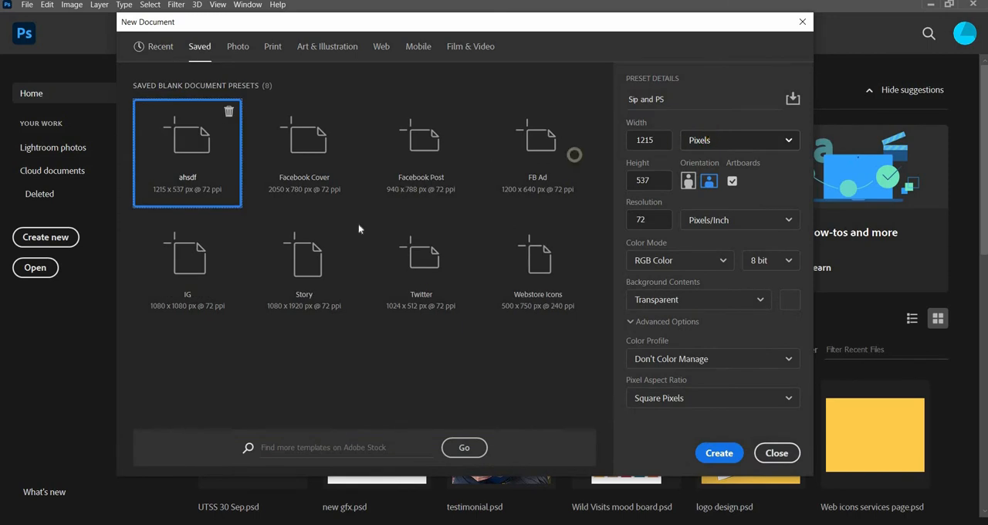
Step: Delete the ahsdf preset from the saved presets and close the new document setup without creating a document
click(160, 47)
click(200, 46)
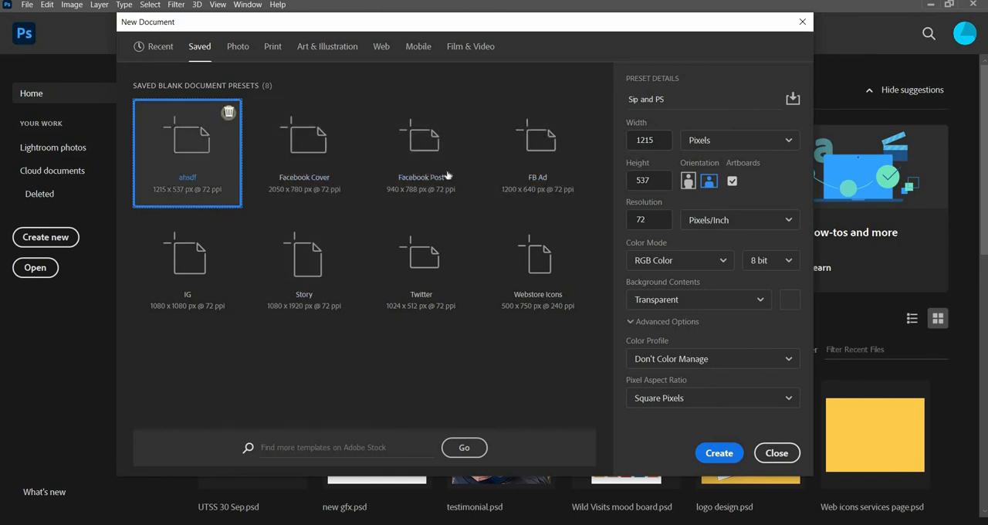
click(229, 113)
click(738, 445)
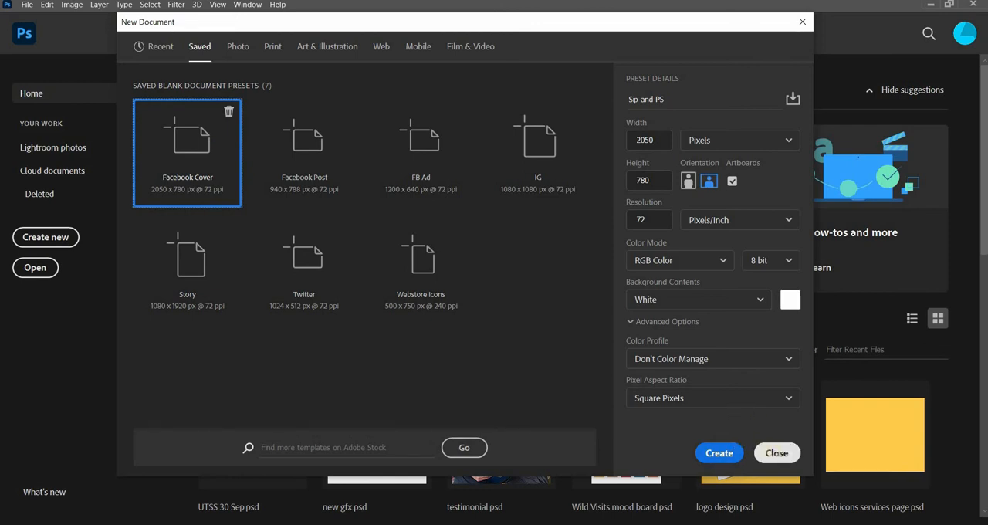
click(777, 453)
Step: Switch to File Explorer and open the Final Project PSD from the Project 1 - The Basics folder
click(351, 524)
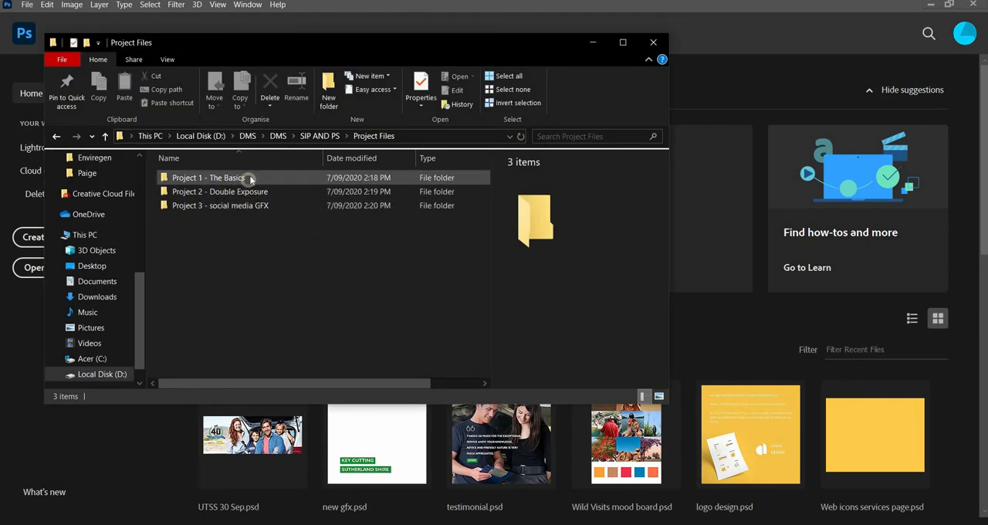
double_click(249, 178)
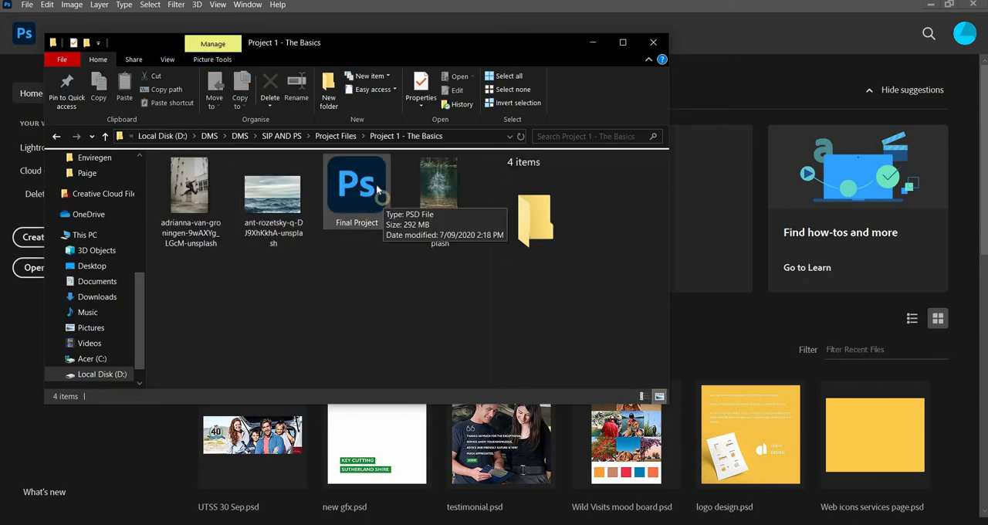
double_click(376, 184)
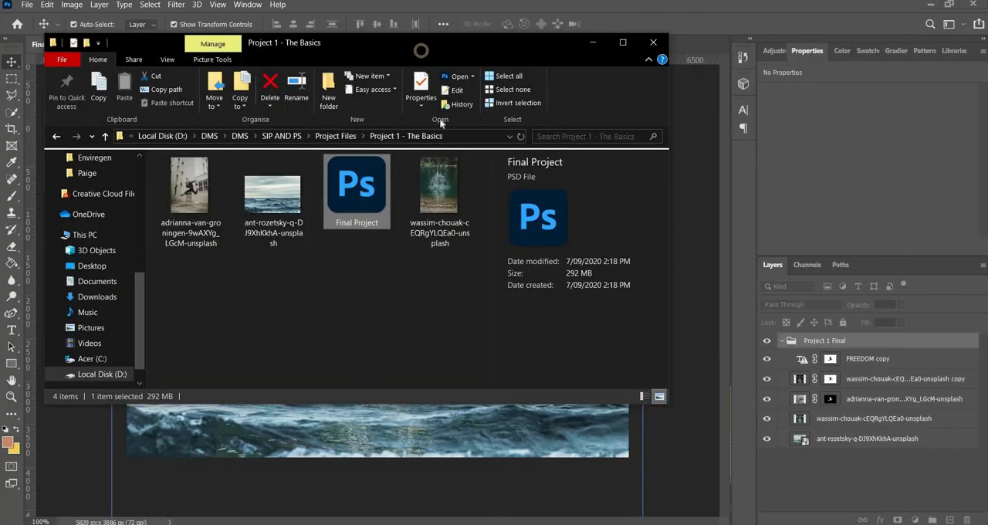
Step: Open the jumping woman photo from the project folder as a separate document in Photoshop, and close it again
drag(421, 41, 460, 90)
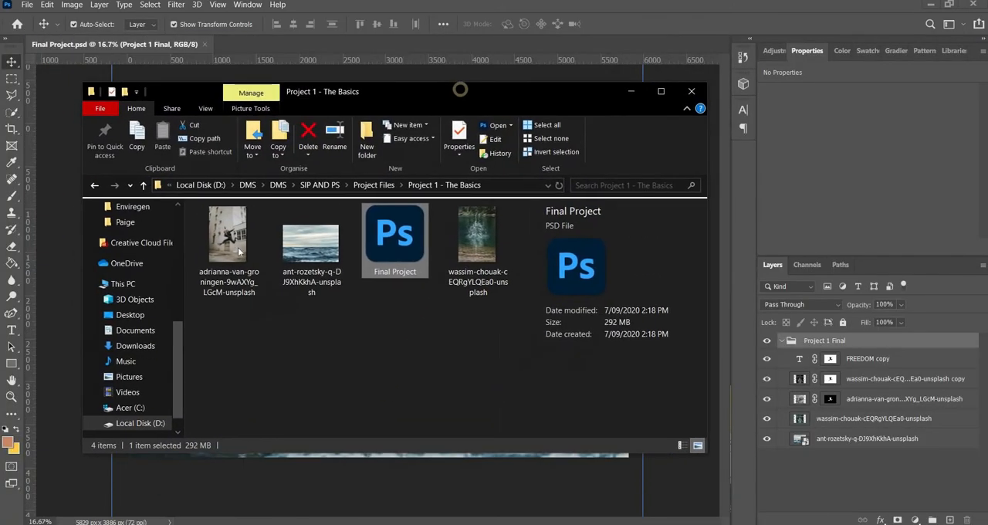
click(244, 264)
drag(241, 267, 245, 48)
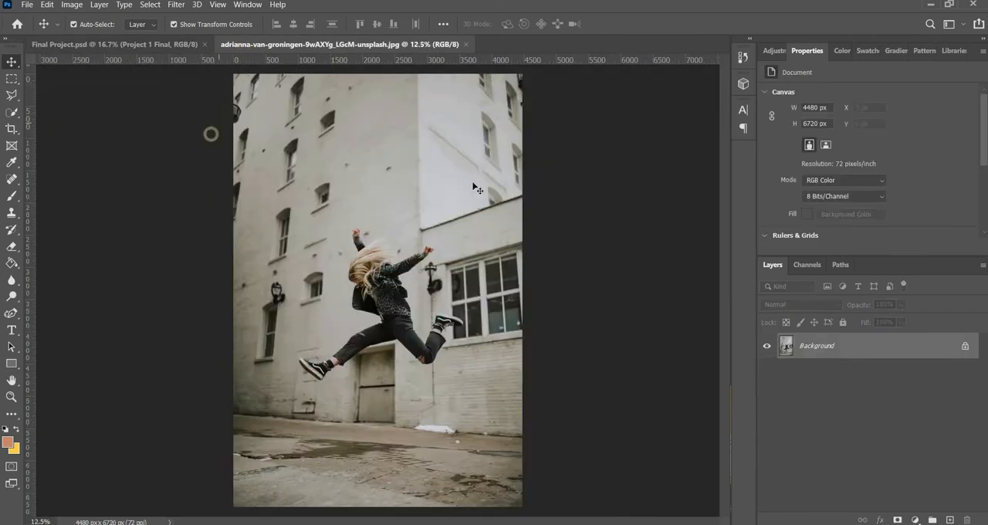
click(466, 41)
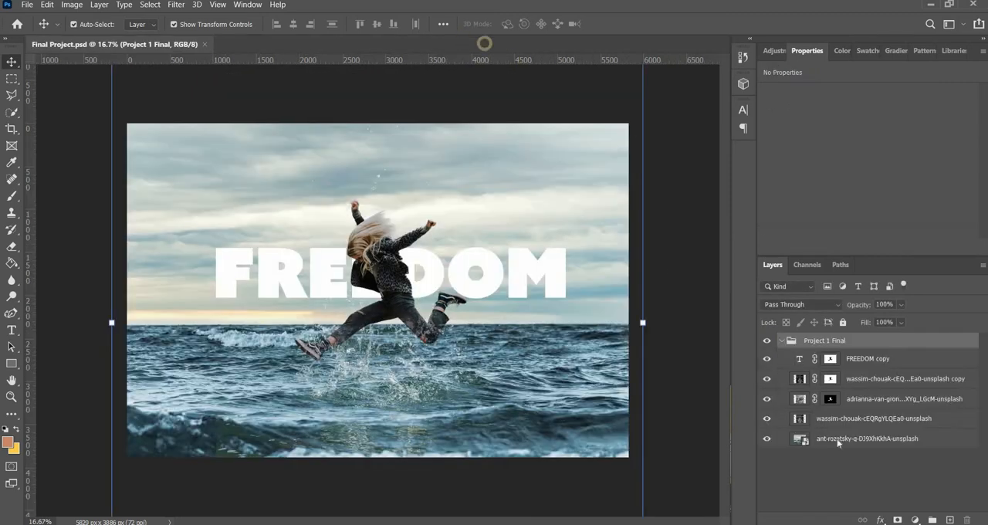
Step: Deselect all layers and collapse the Project 1 Final group
click(871, 487)
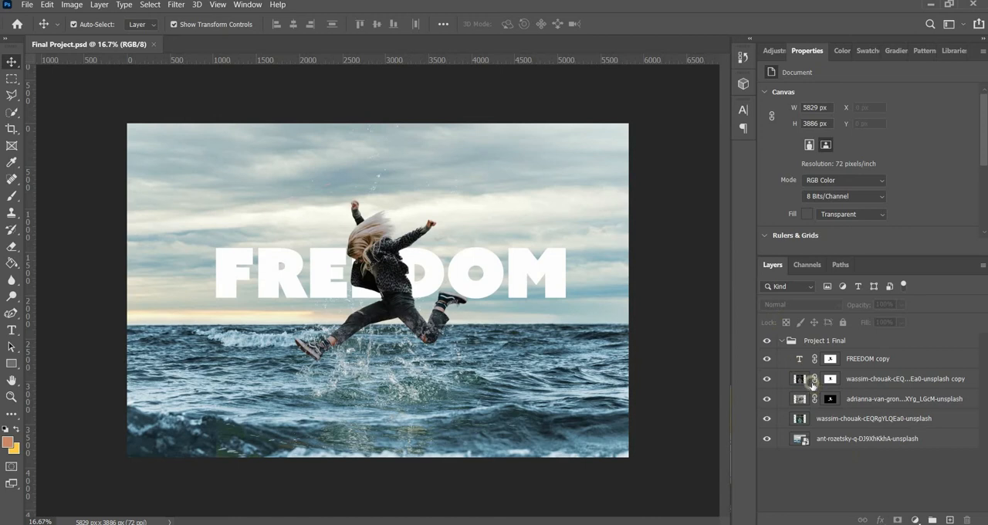
click(781, 343)
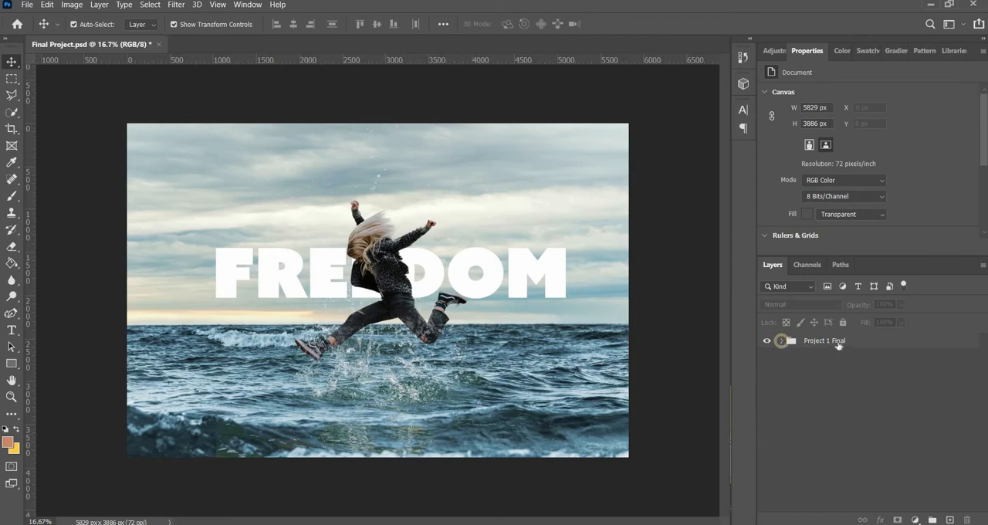
click(781, 343)
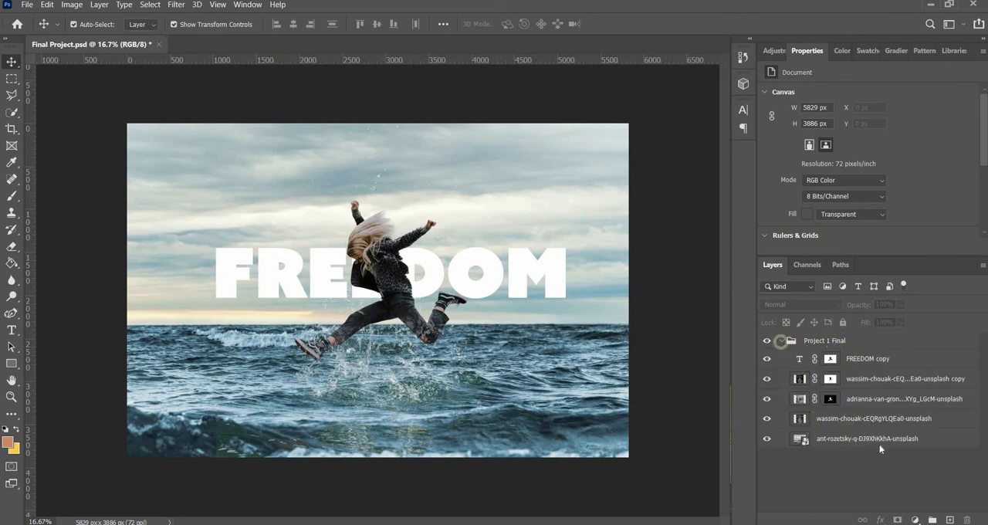
click(780, 340)
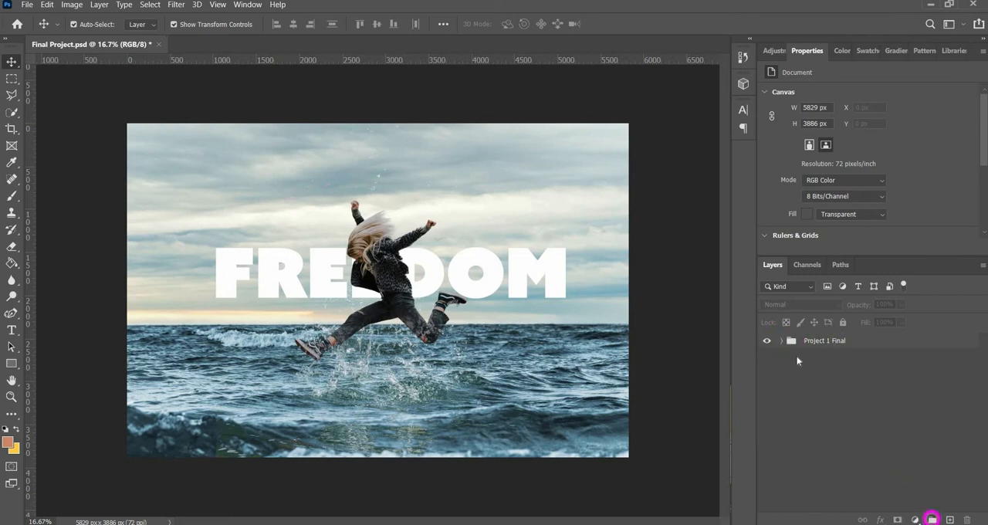
Step: Create a new layer group above Project 1 Final and hide the Project 1 Final group
click(932, 519)
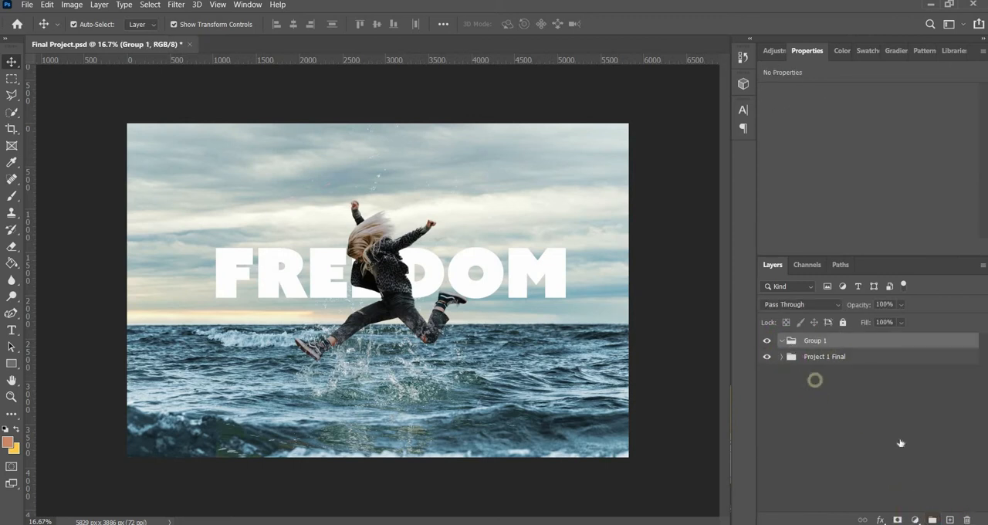
click(766, 356)
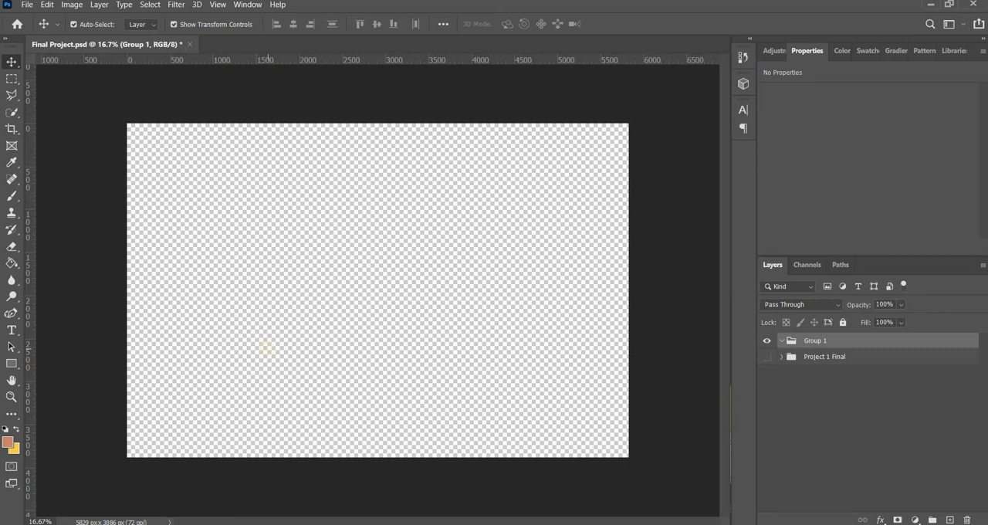
Step: Place the jumping woman photo from the project folder onto the empty Final Project canvas
key(alt+Tab)
drag(223, 236, 58, 291)
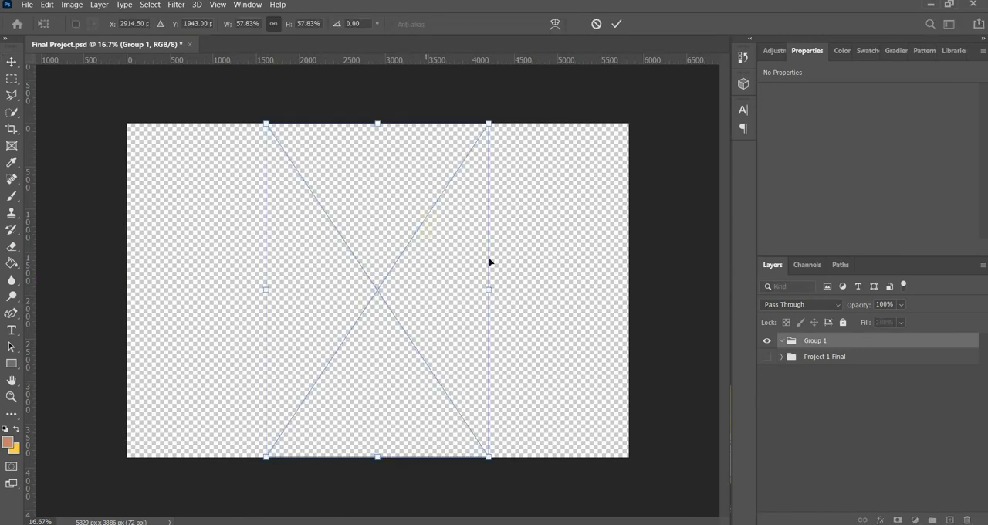
drag(417, 267, 279, 231)
drag(308, 324, 423, 378)
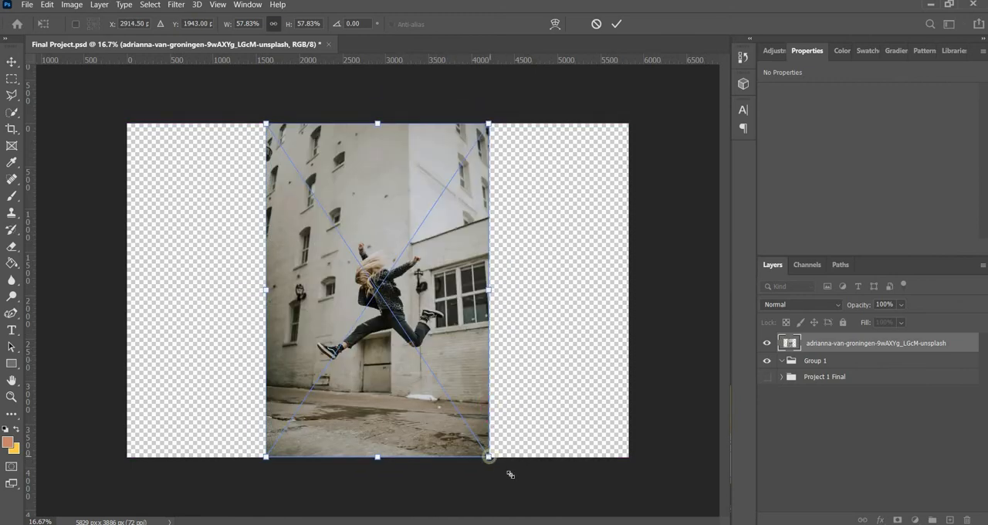
Step: Try scaling the placed photo down to 39.44% and distorting one corner, and undo the distortion
drag(488, 456, 527, 427)
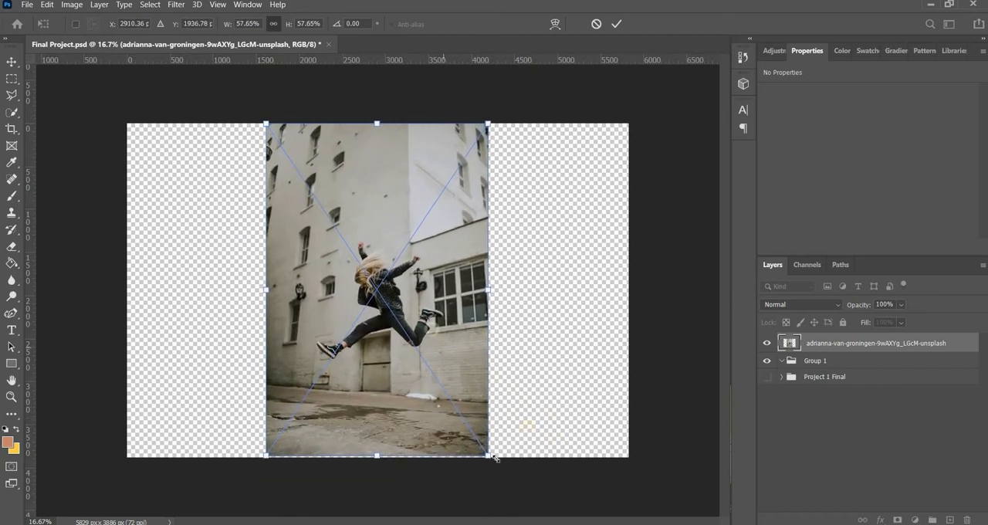
drag(490, 457, 453, 409)
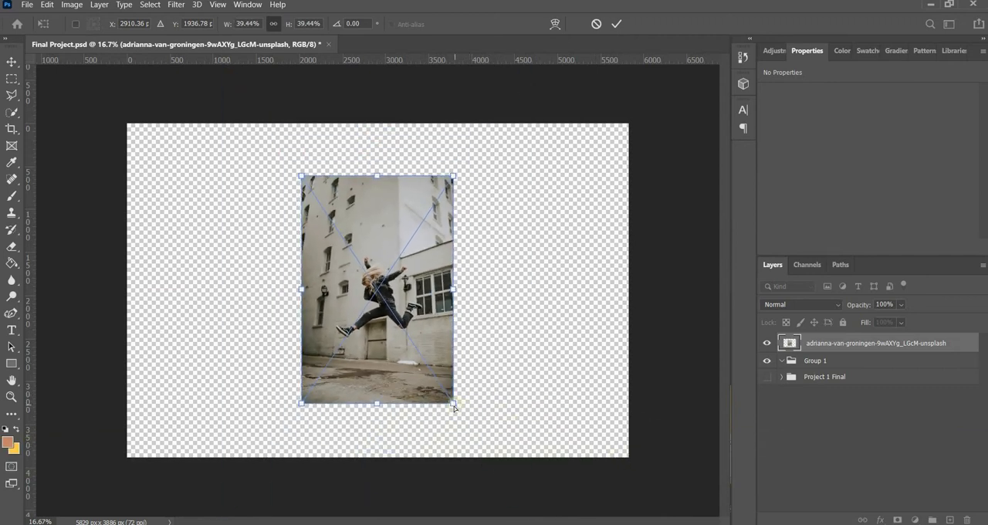
drag(454, 402, 429, 411)
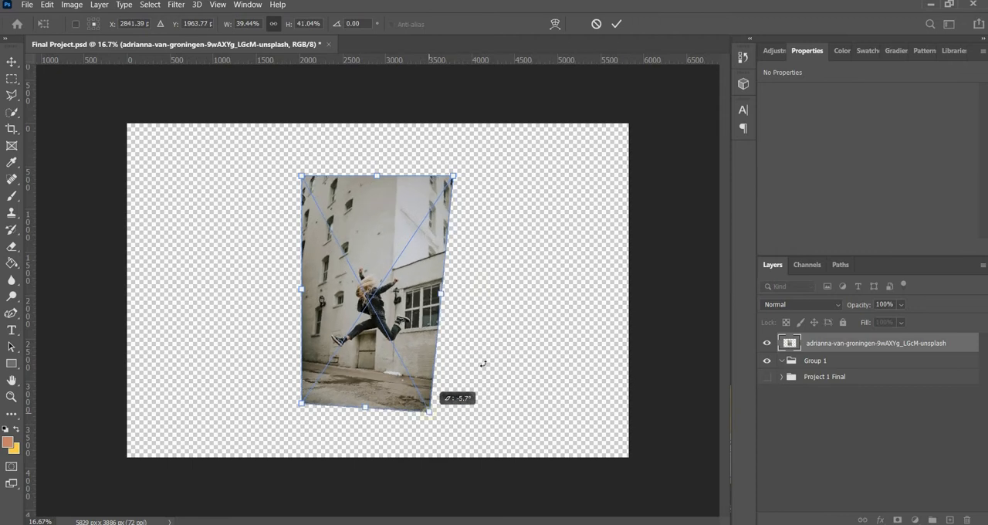
key(ctrl+z)
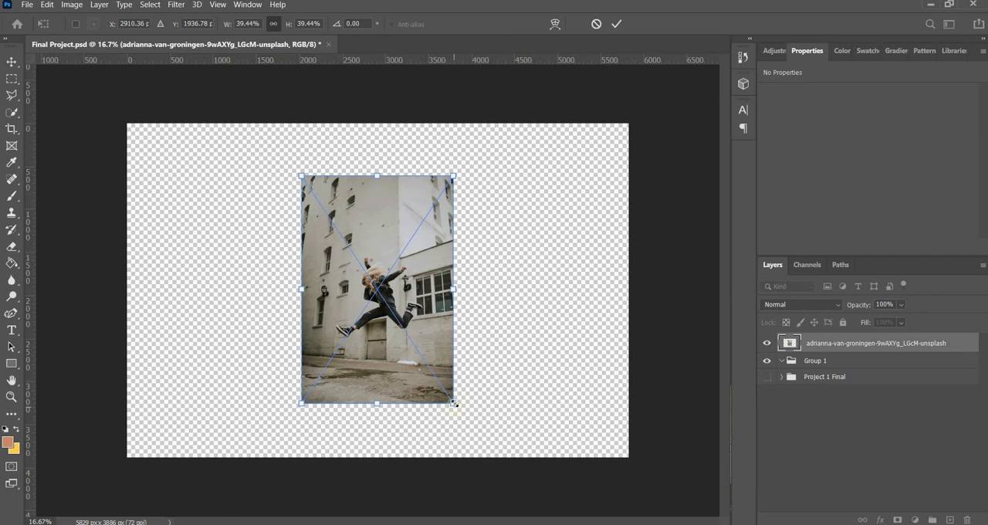
Step: Enlarge the placed photo to 137.73% so it covers the canvas, shift it slightly upward, and commit the placement
drag(453, 402, 943, 483)
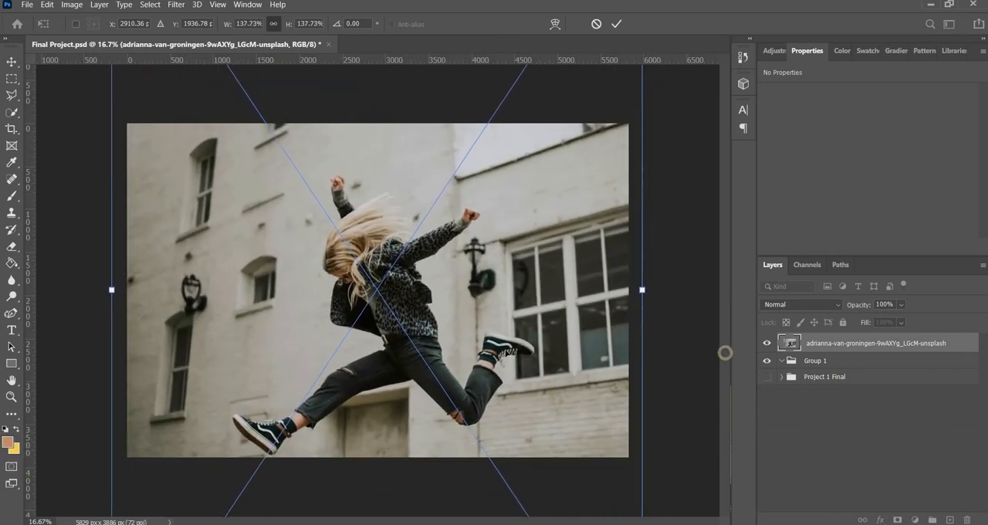
drag(507, 319, 505, 290)
key(Return)
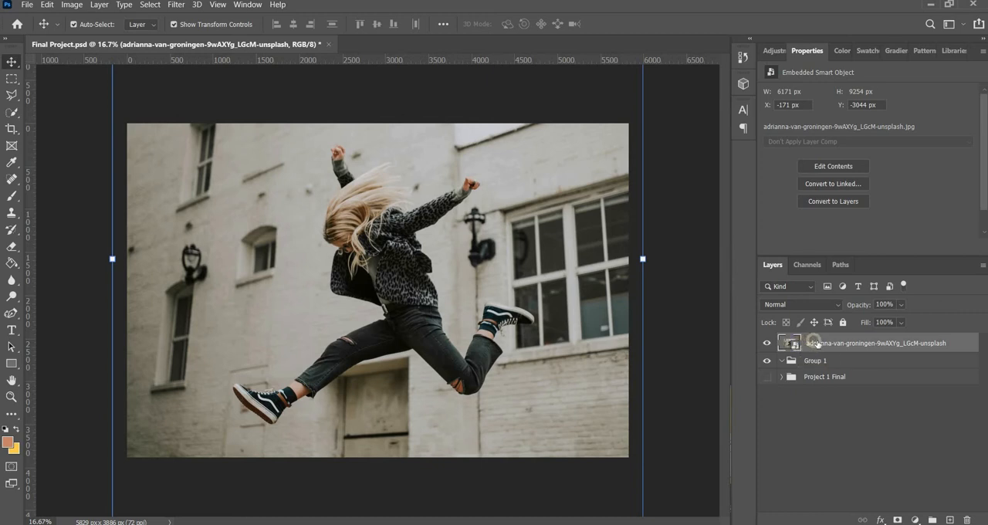
Step: Move the jumping woman photo layer into Group 1 and deselect all layers
drag(816, 353, 818, 366)
drag(779, 391, 781, 362)
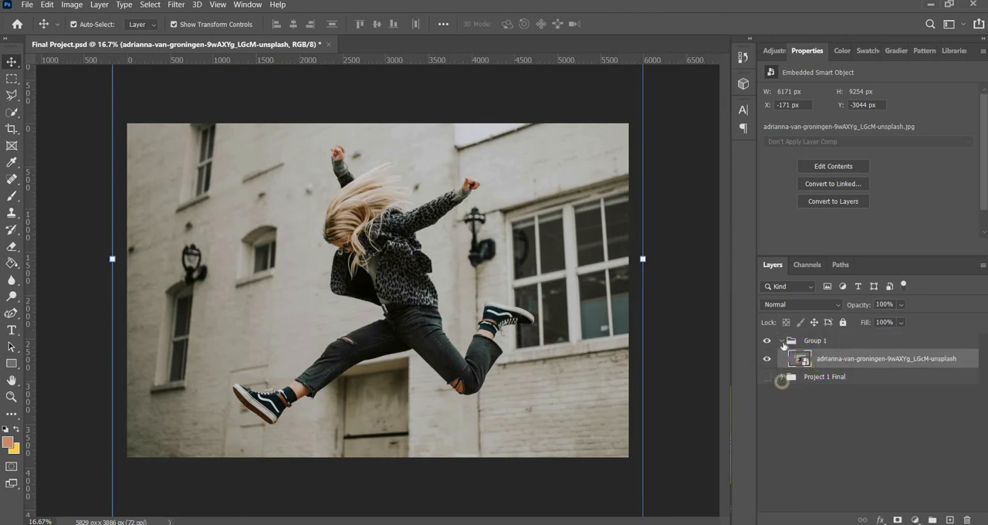
click(783, 343)
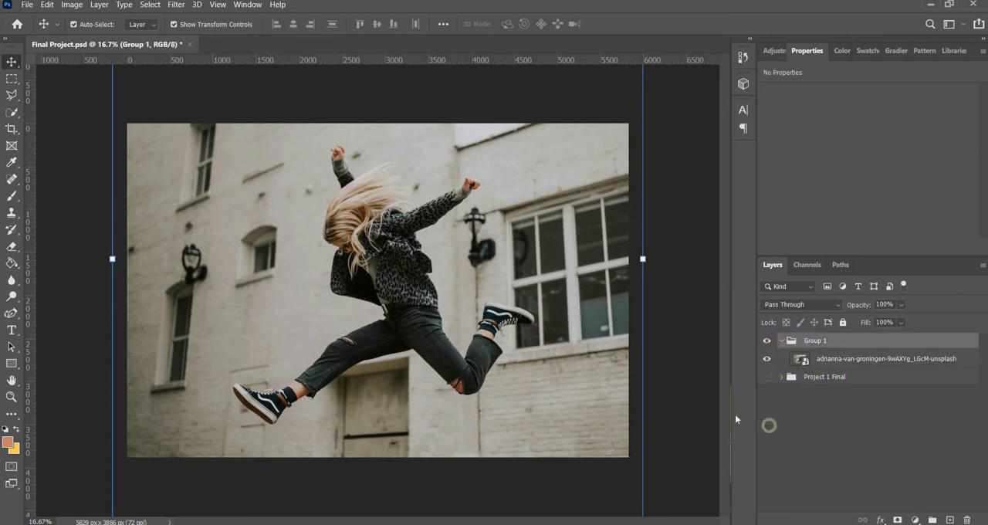
click(663, 425)
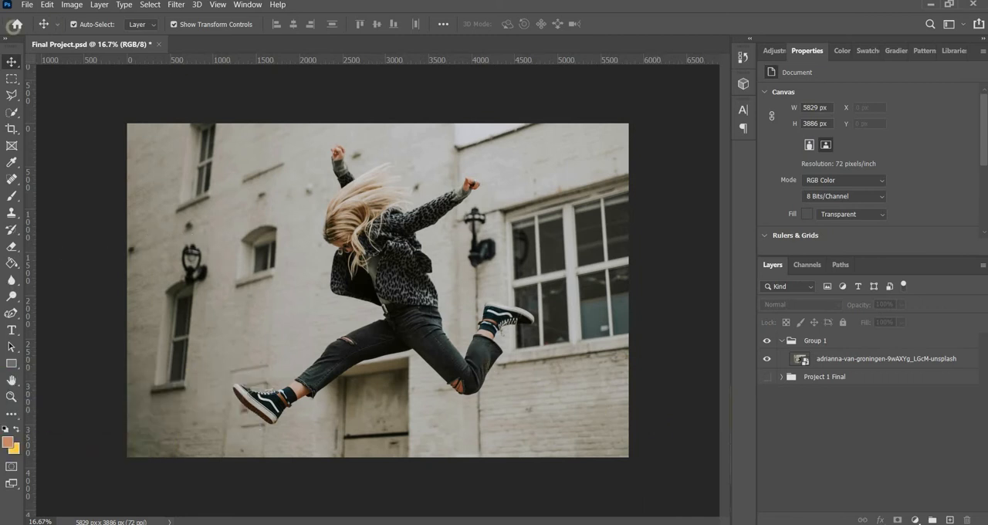
Step: Try moving the jumping woman photo up and to the right with the Move tool, and undo the move
click(12, 62)
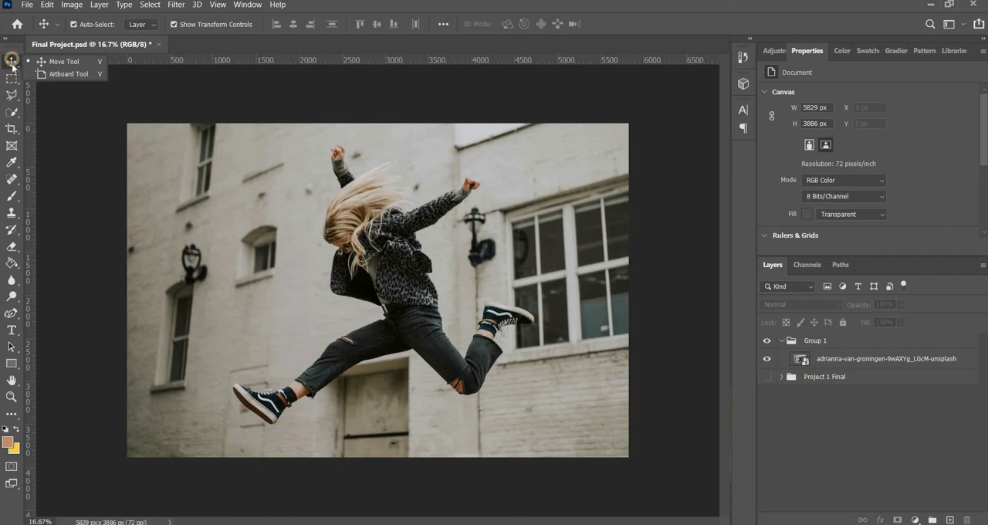
click(11, 63)
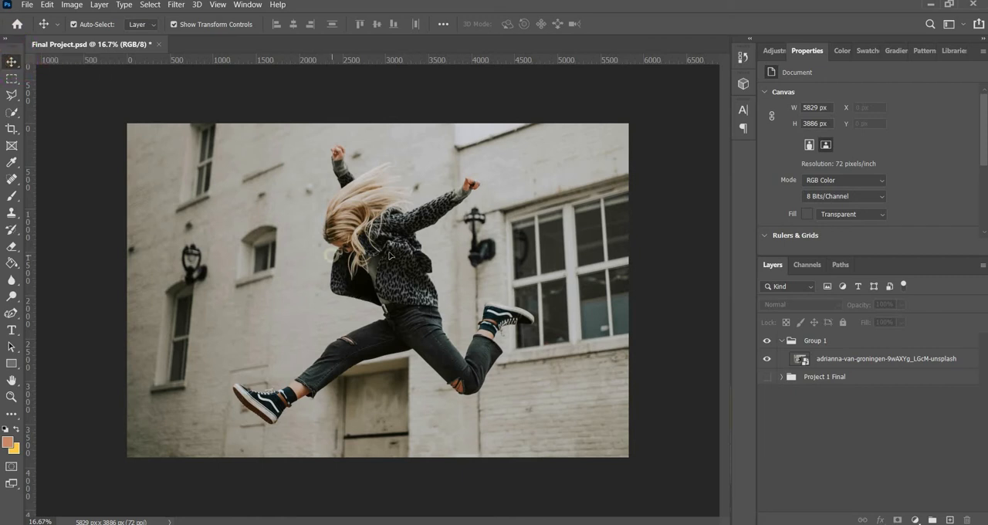
click(337, 256)
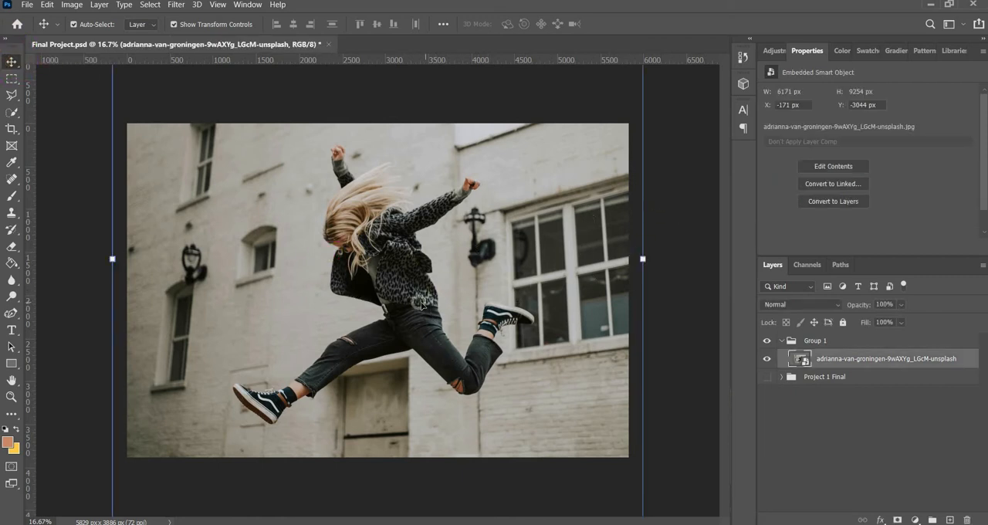
drag(422, 307, 441, 226)
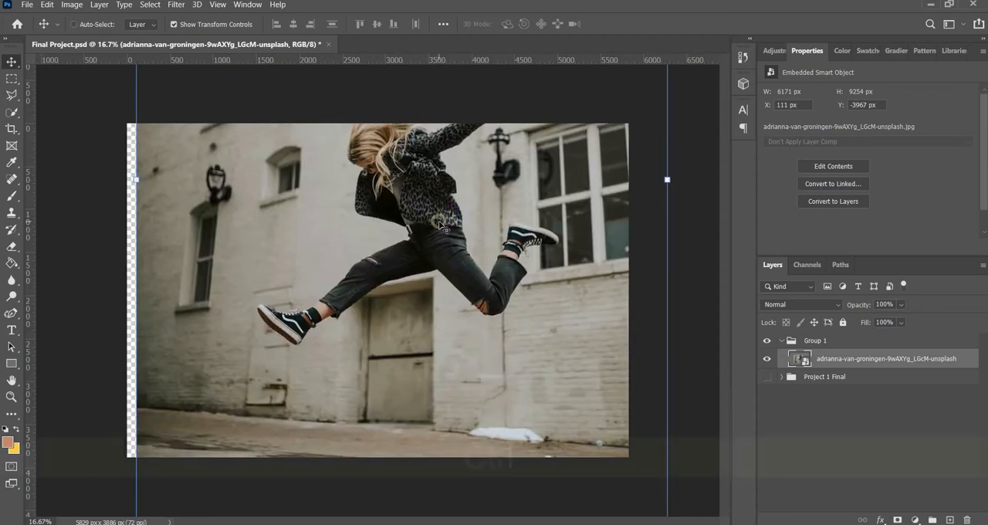
key(ctrl+z)
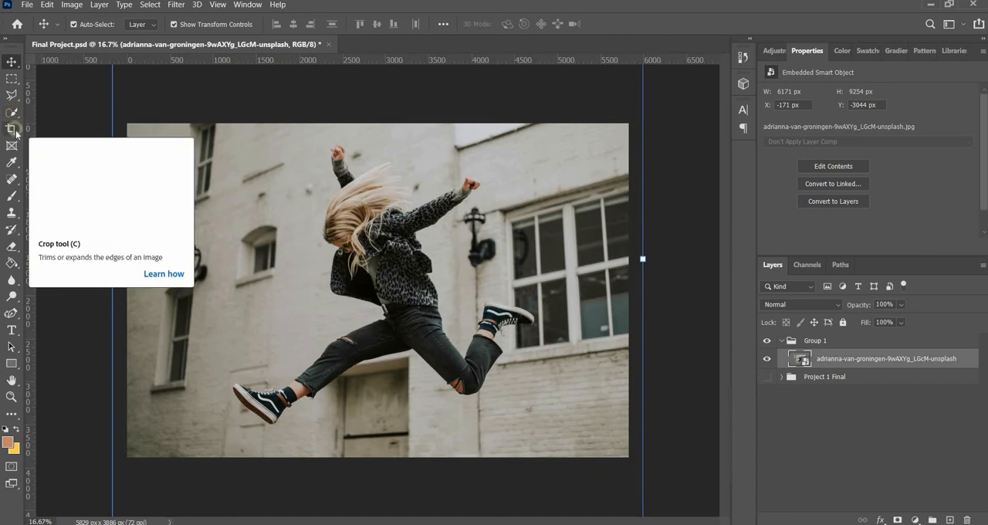
Step: Try a rectangular marquee selection over the wall and small windows beside the woman, and deselect it
click(11, 78)
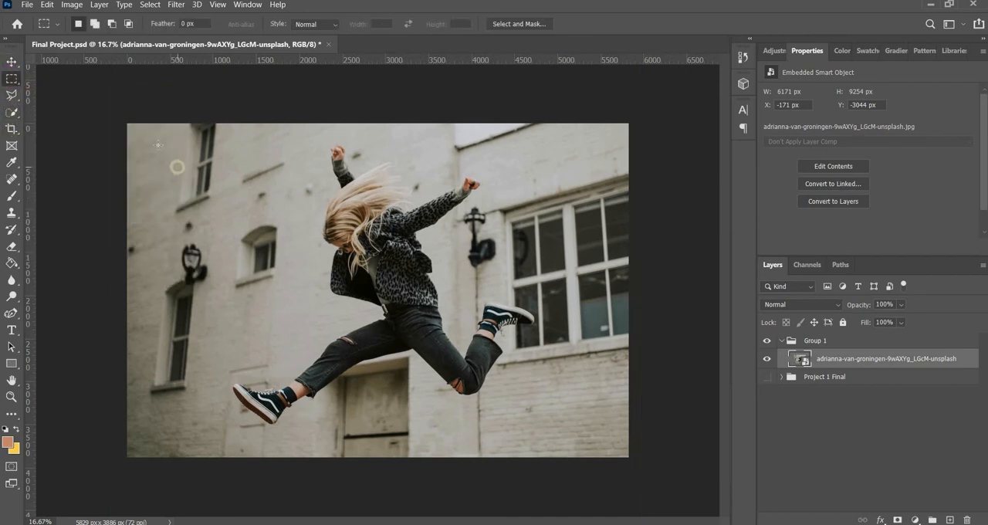
drag(157, 143, 299, 271)
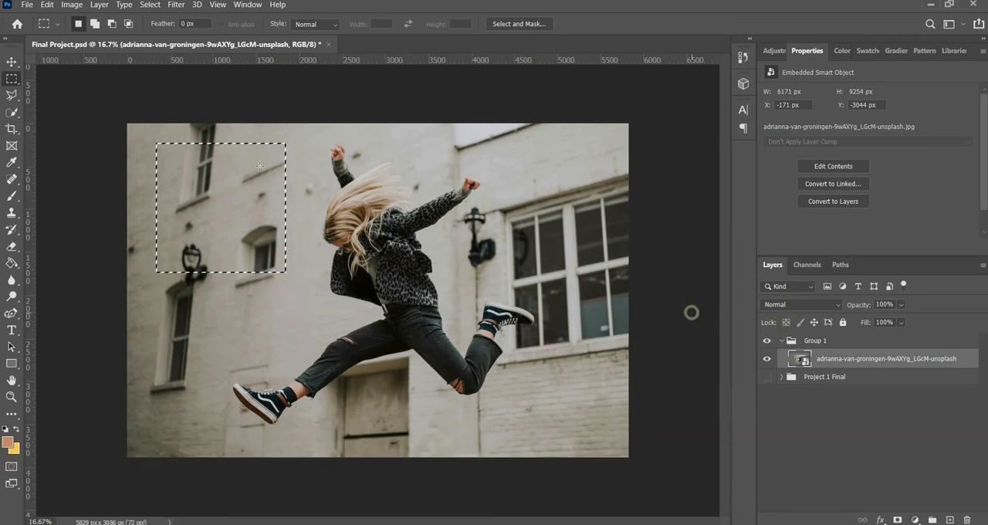
key(ctrl+d)
Step: Try a circular selection with the Elliptical Marquee tool on the wall beside the woman, and deselect it
right_click(11, 80)
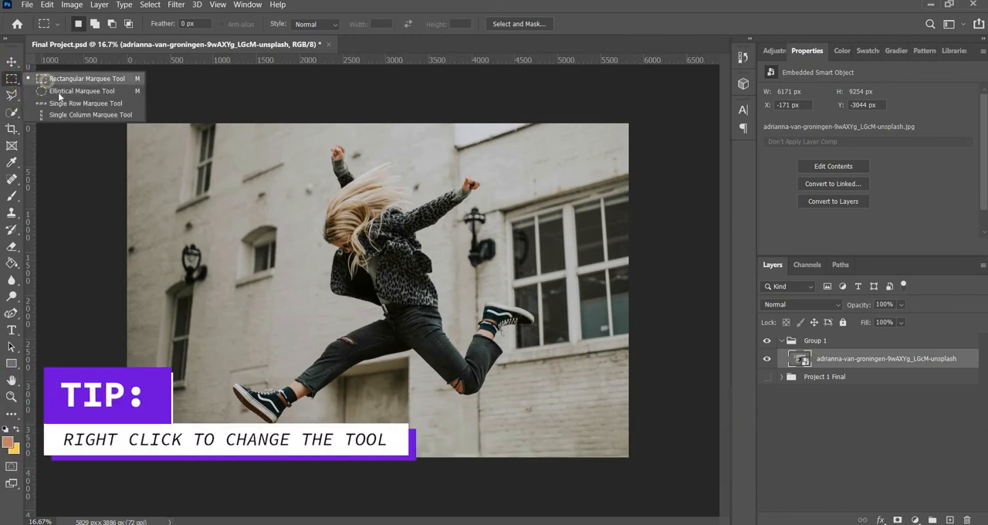
click(59, 91)
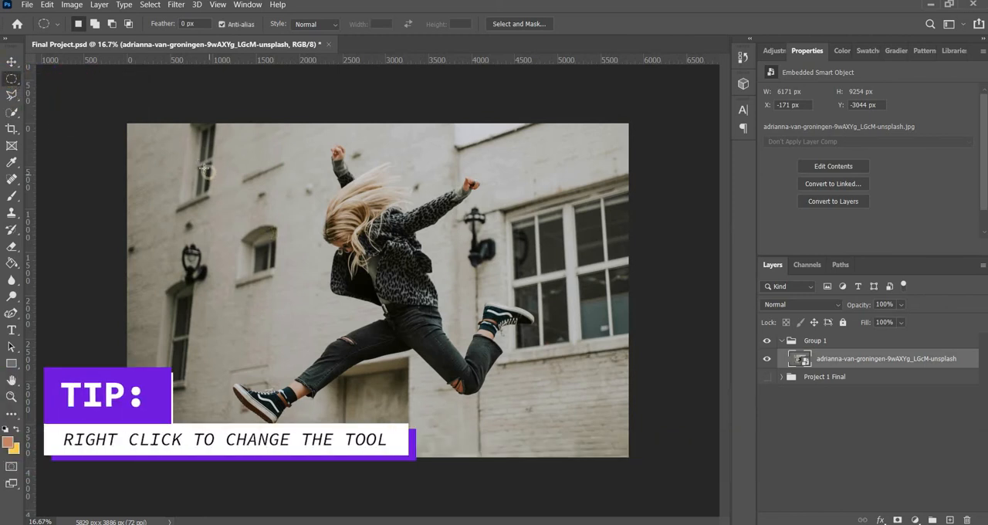
drag(200, 162, 314, 270)
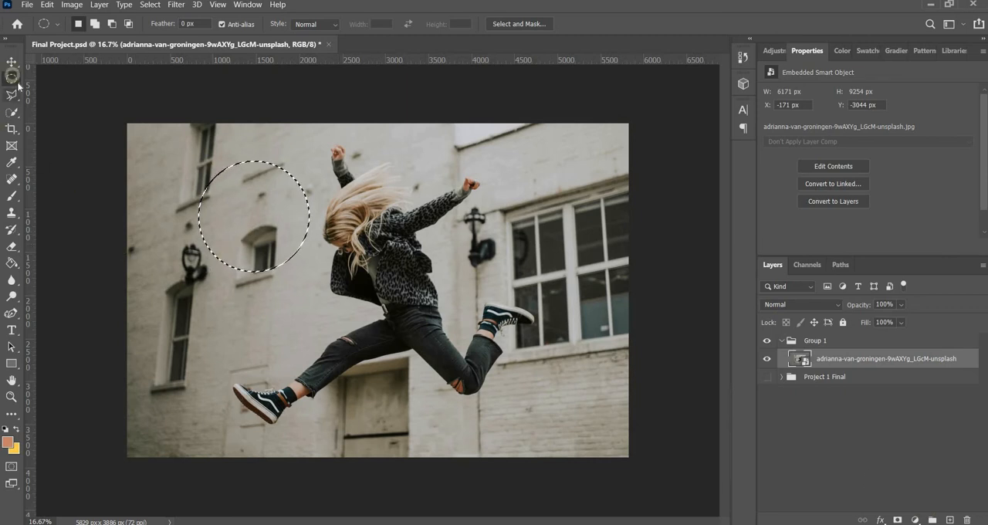
key(ctrl+d)
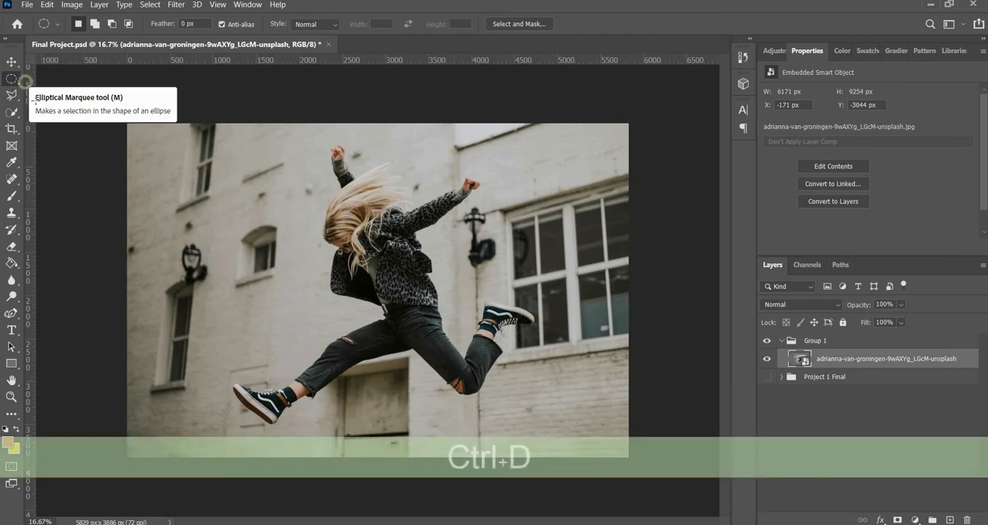
Step: Try a loose freehand Lasso selection around the whole jumping woman, and deselect it
click(13, 95)
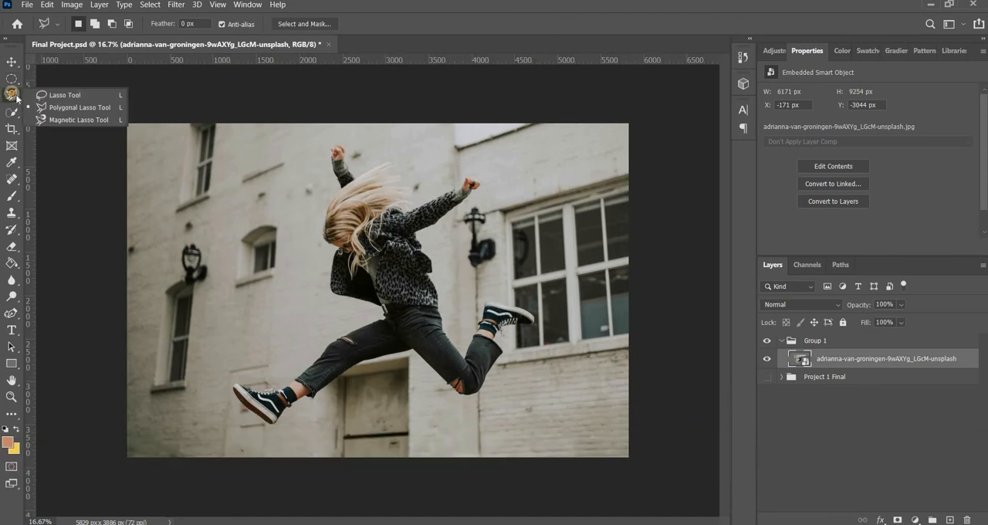
click(62, 96)
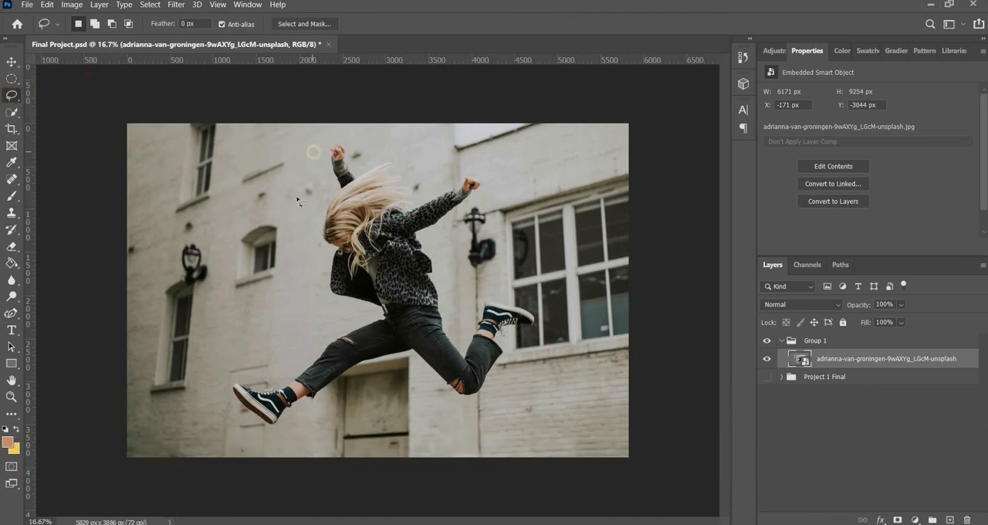
mouse_move(365, 134)
mouse_down()
mouse_move(285, 305)
mouse_move(167, 383)
mouse_move(263, 436)
mouse_move(407, 413)
mouse_move(573, 437)
mouse_move(565, 315)
mouse_move(480, 293)
mouse_move(467, 221)
mouse_move(473, 146)
mouse_move(367, 133)
mouse_up()
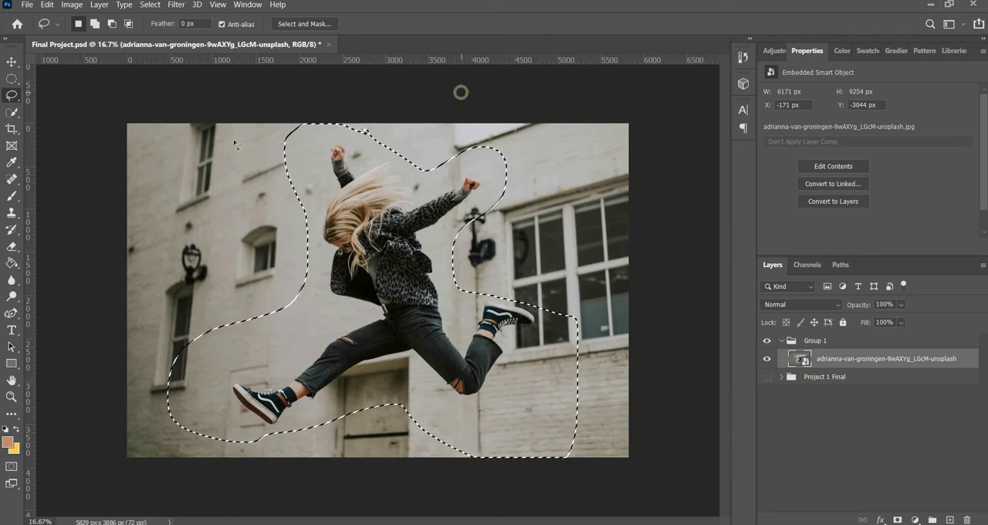
key(ctrl+d)
Step: Add an empty layer above the photo, try a triangular Polygonal Lasso selection across the canvas's lower-left corner, and deselect it
right_click(11, 94)
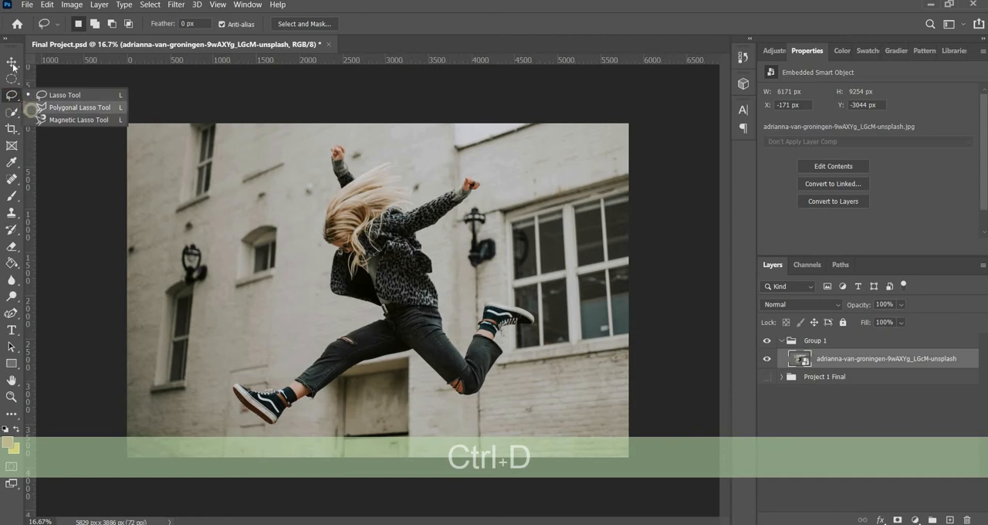
click(81, 105)
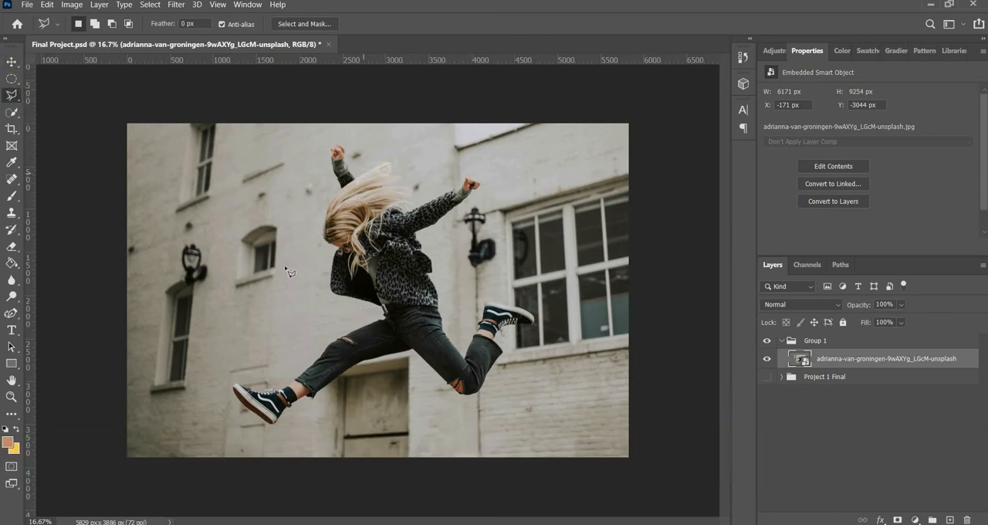
click(230, 193)
key(ctrl+shift+alt+n)
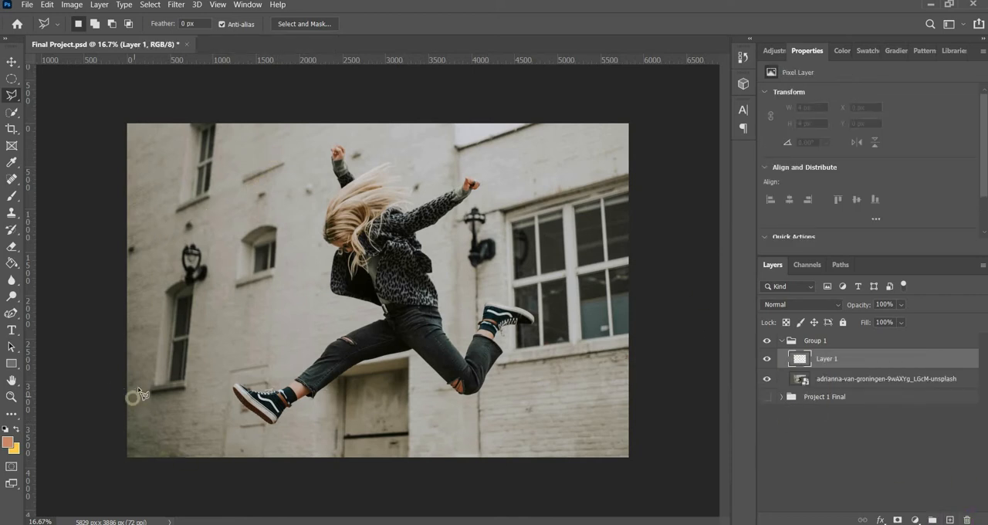
click(110, 374)
click(90, 485)
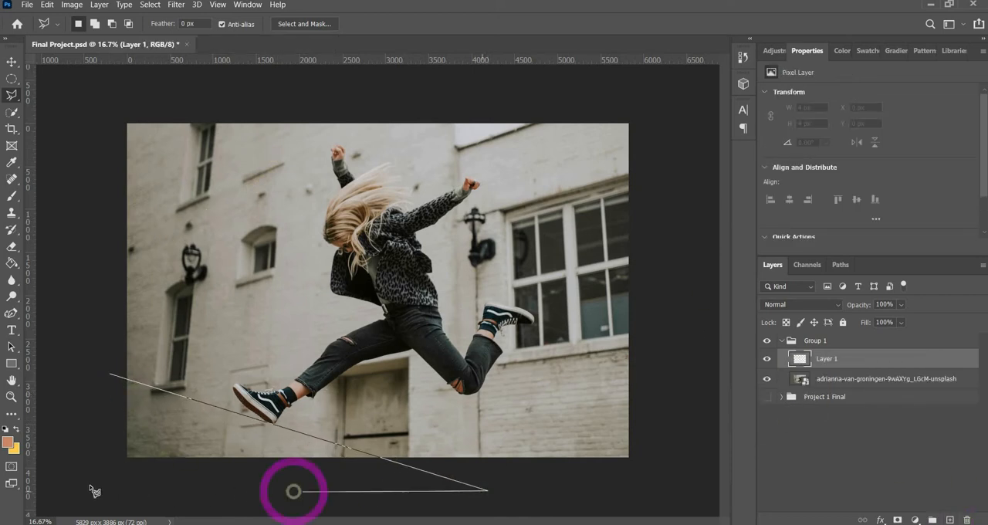
click(109, 374)
click(110, 374)
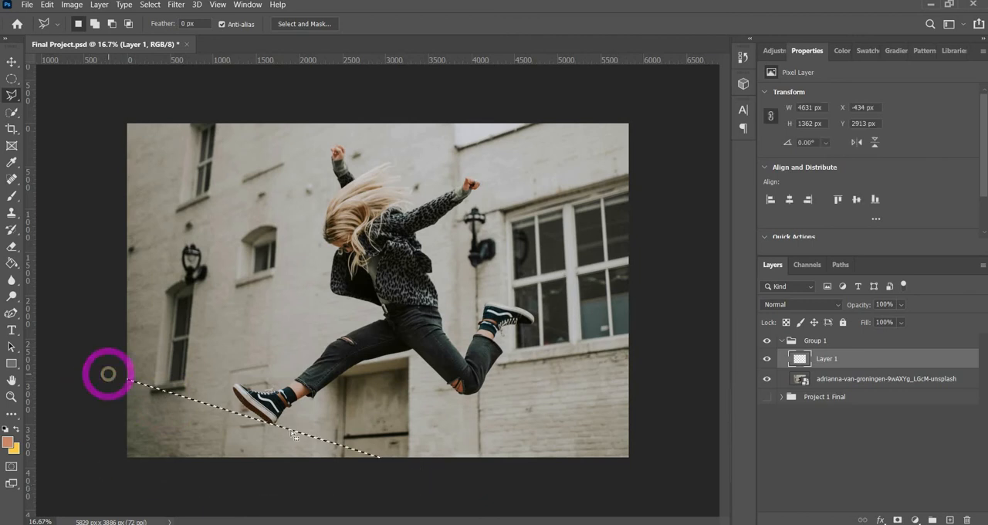
key(ctrl+d)
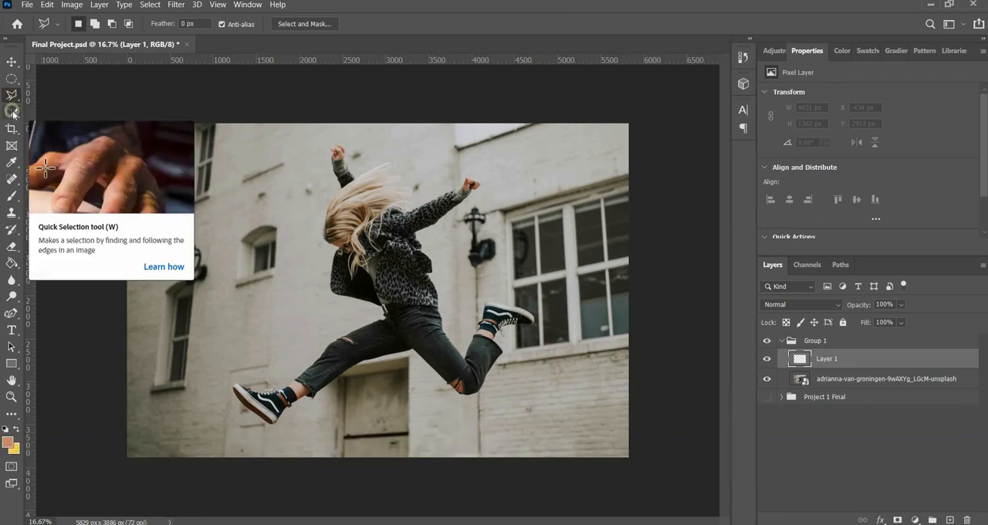
Step: Try the Quick Selection tool on the empty Layer 1, and delete that layer, leaving the woman photo layer active
click(12, 111)
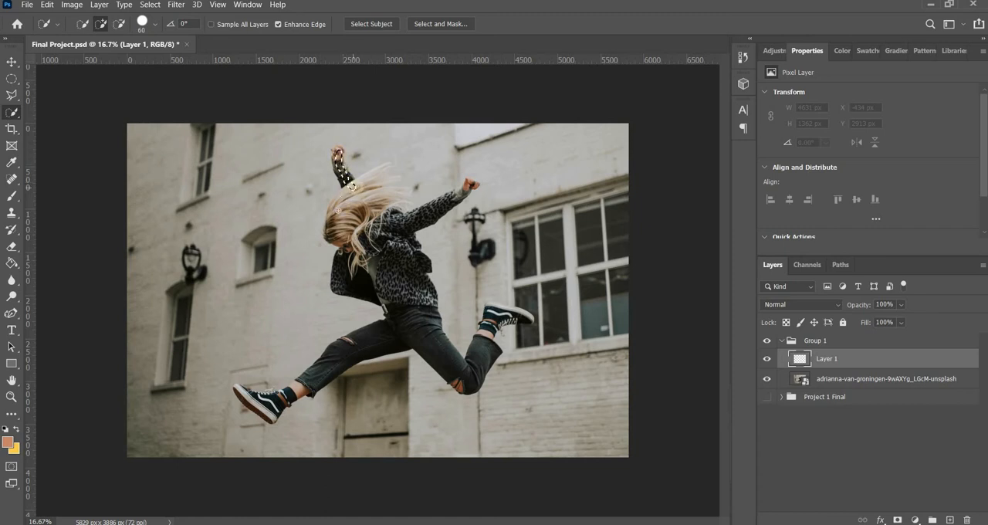
mouse_move(338, 210)
mouse_down()
mouse_move(370, 238)
mouse_move(405, 295)
mouse_up()
click(801, 378)
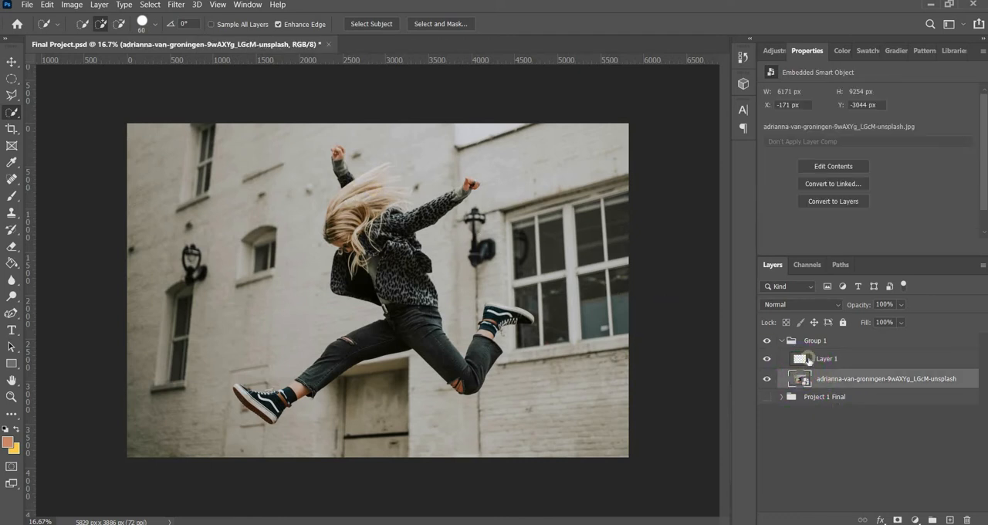
key(BackSpace)
Step: Try painting a selection over the jumping woman's body, shoes and hands with the Quick Selection tool, and deselect it
mouse_move(362, 203)
mouse_down()
mouse_move(384, 253)
mouse_move(350, 261)
mouse_move(432, 340)
mouse_move(432, 323)
mouse_move(435, 344)
mouse_move(405, 227)
mouse_move(431, 214)
mouse_move(338, 188)
mouse_move(331, 162)
mouse_up()
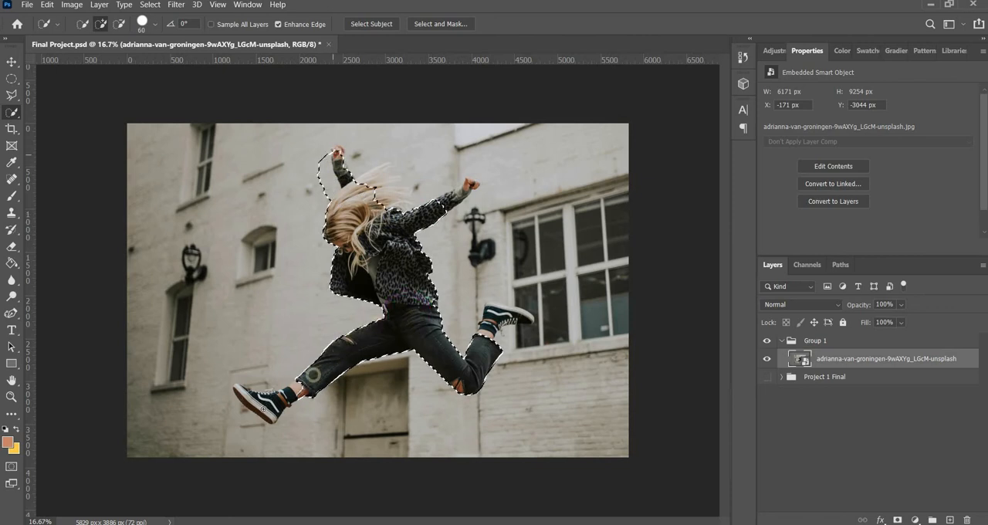
click(260, 405)
click(263, 415)
click(291, 379)
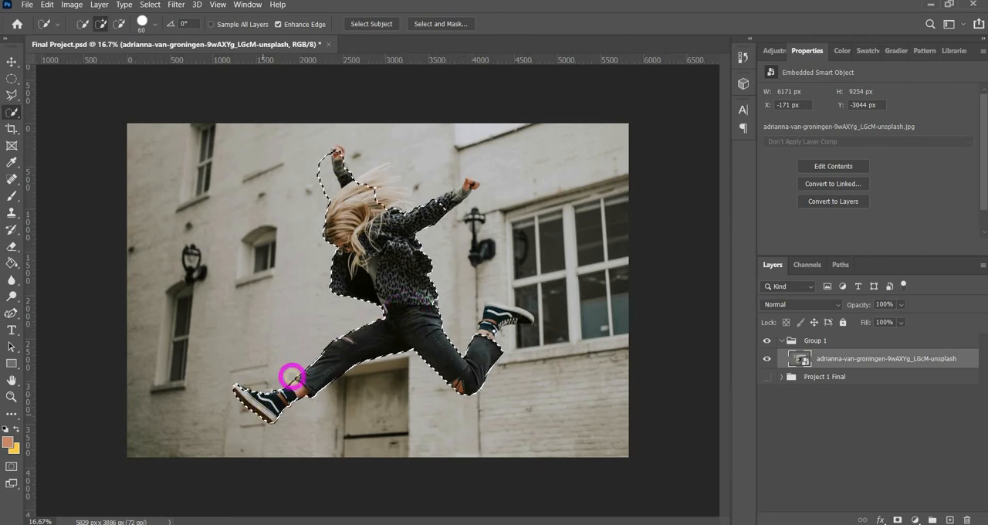
mouse_move(485, 347)
mouse_down()
mouse_move(525, 317)
mouse_move(491, 312)
mouse_up()
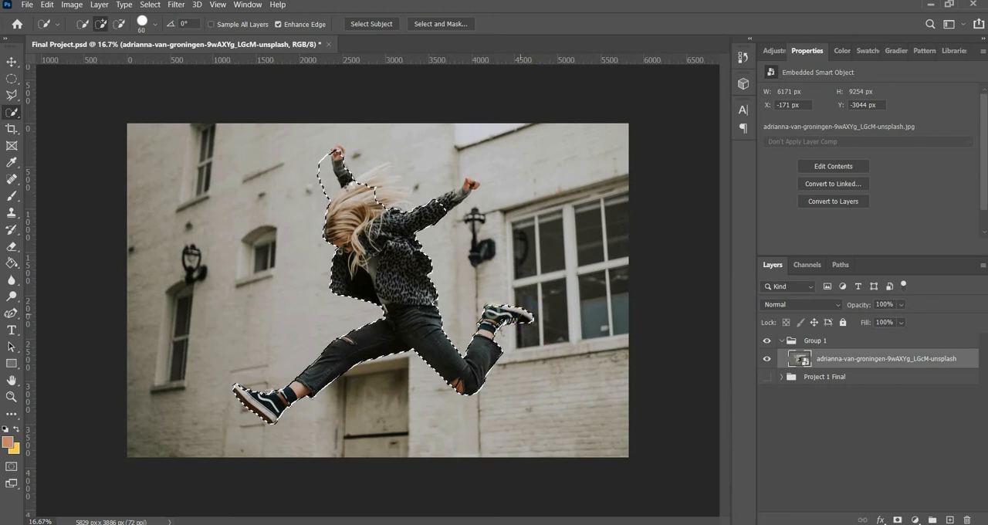
click(393, 207)
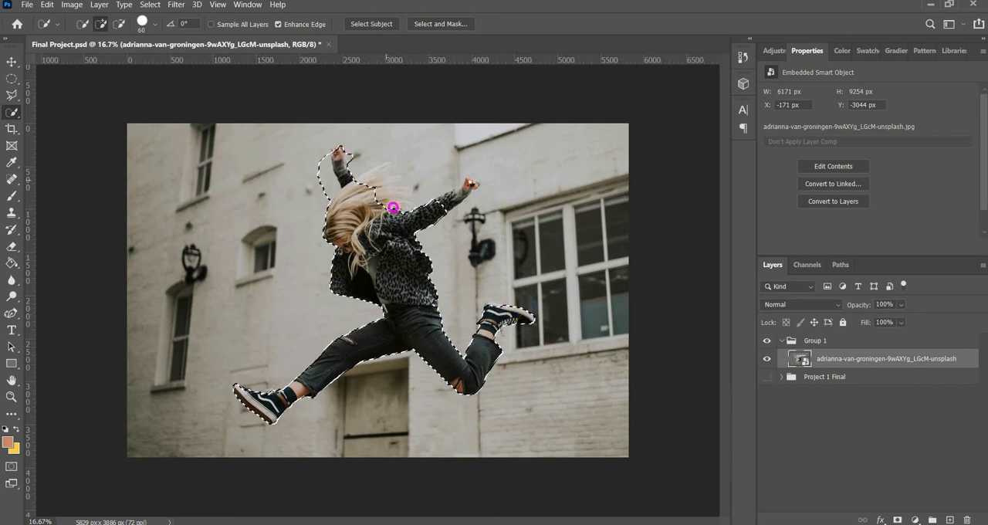
click(506, 174)
key(ctrl+d)
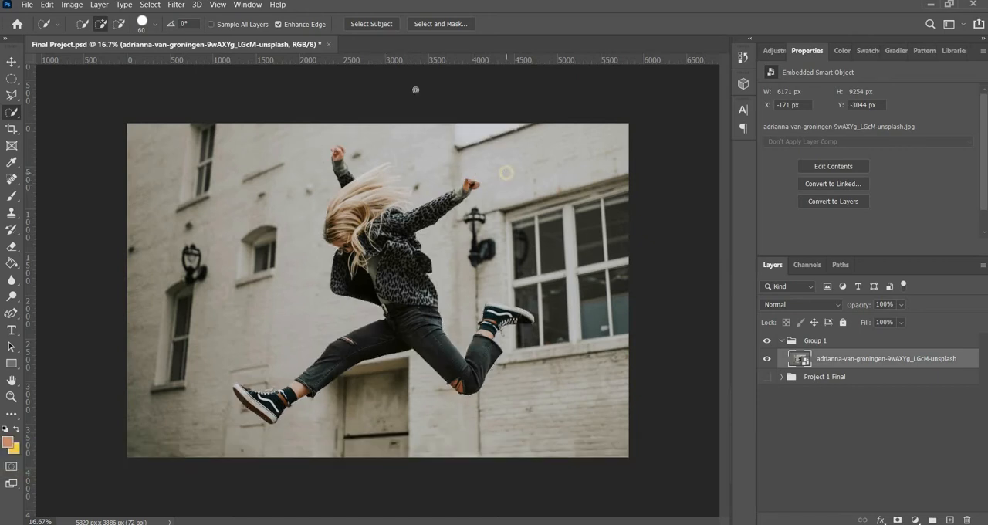
Step: Select the jumping woman automatically with Select Subject, and open the selection in Select and Mask
click(369, 25)
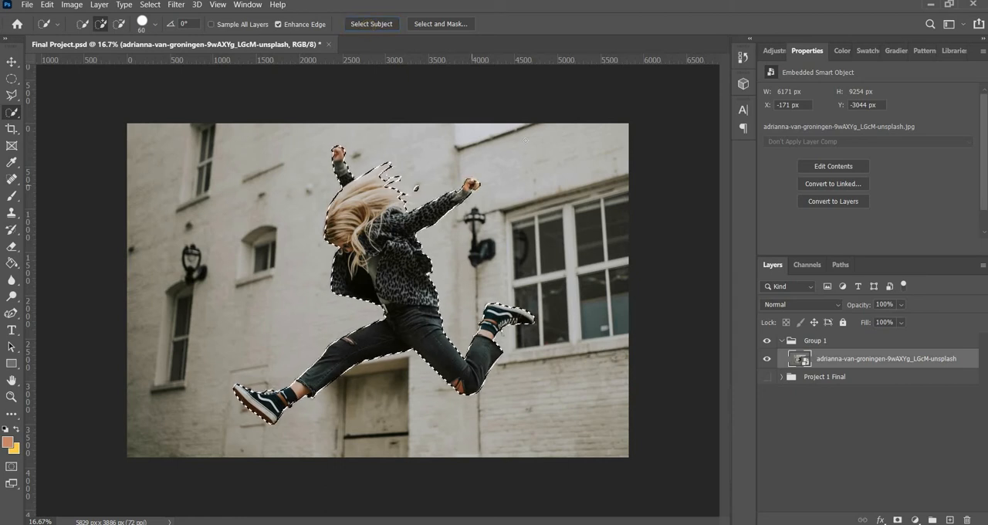
click(445, 26)
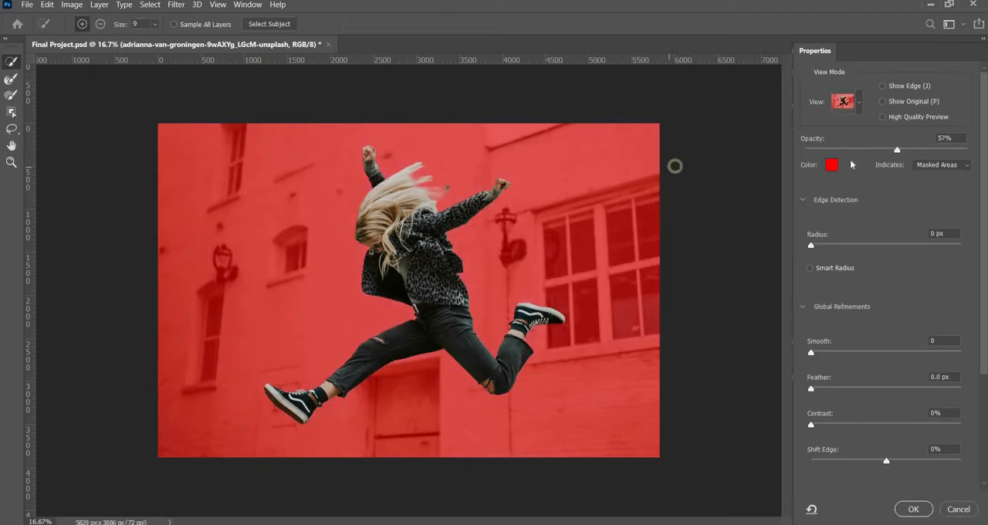
Step: Change the overlay colour of the masked areas to purple and set the overlay opacity to 34%
click(831, 164)
click(709, 151)
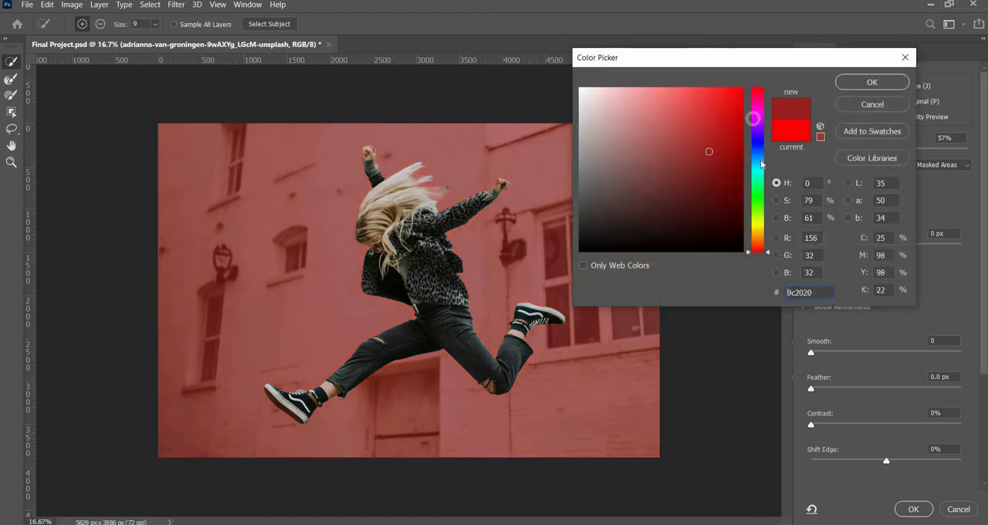
click(757, 131)
click(844, 84)
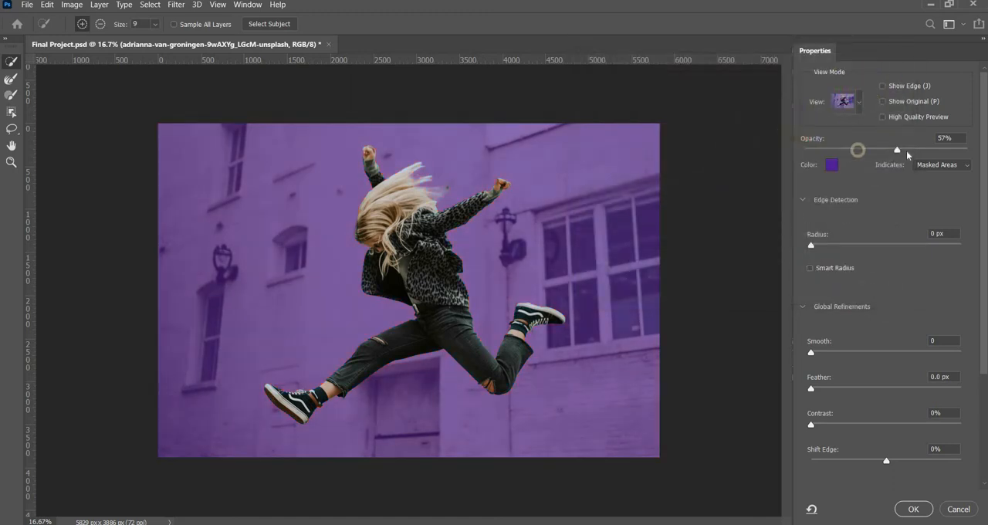
click(858, 149)
click(905, 150)
drag(891, 153, 860, 150)
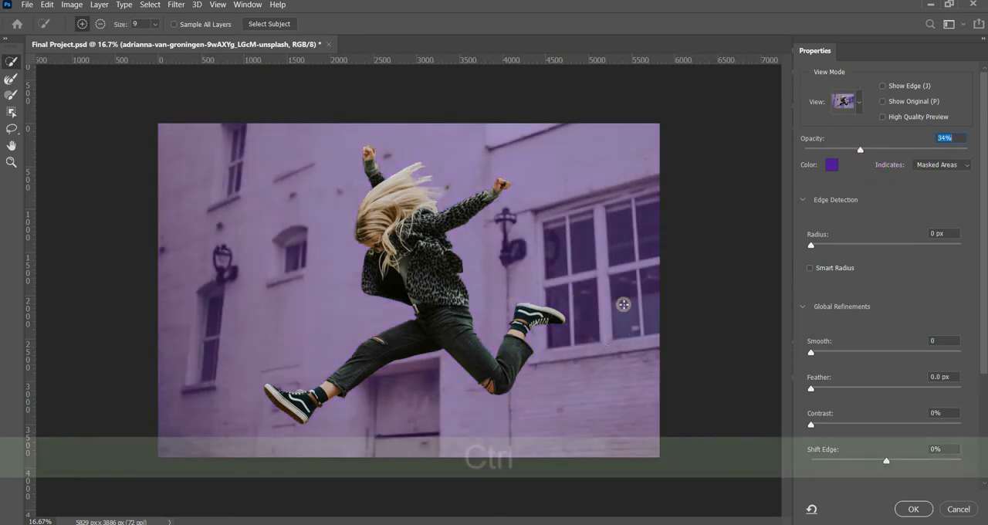
Step: Touch up the selection around the fist of the woman's outstretched arm with the Quick Selection brush
key(ctrl+equal)
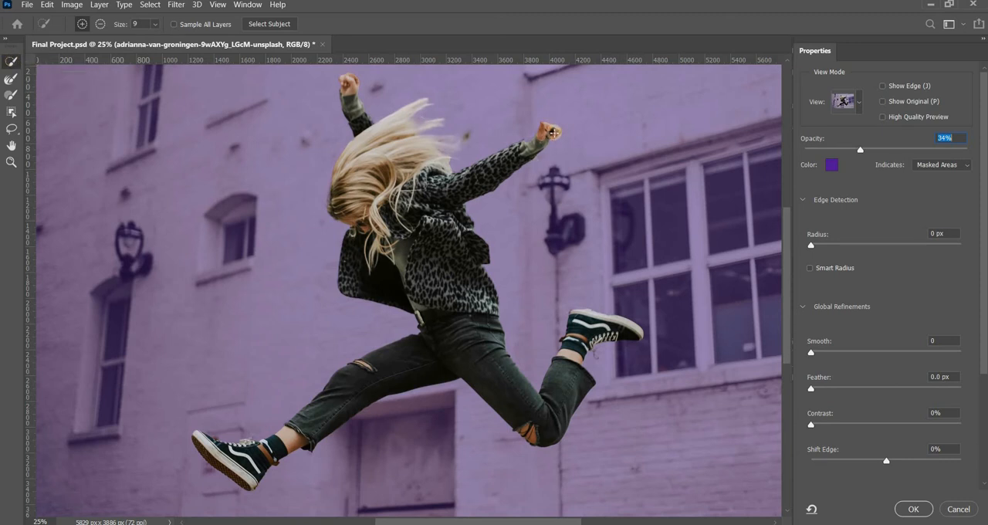
key(ctrl+equal)
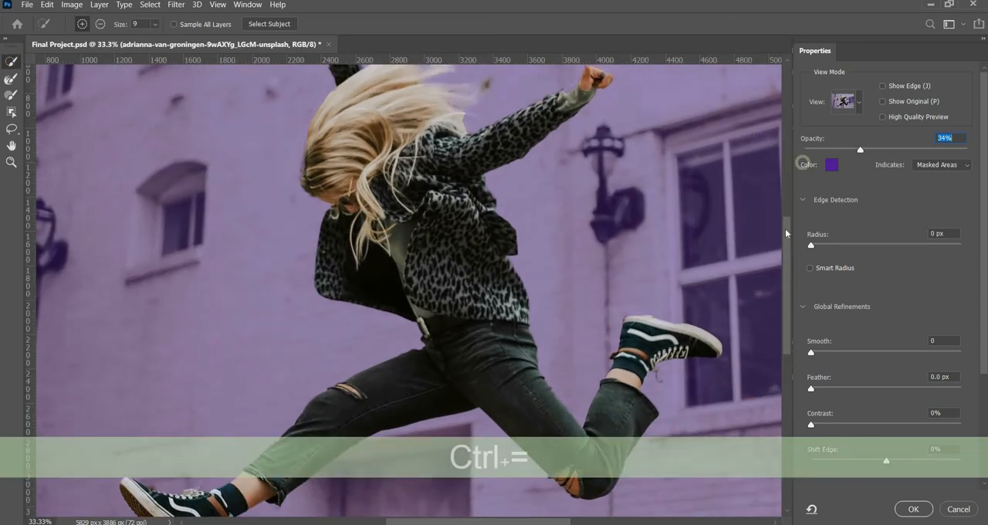
drag(785, 236, 784, 213)
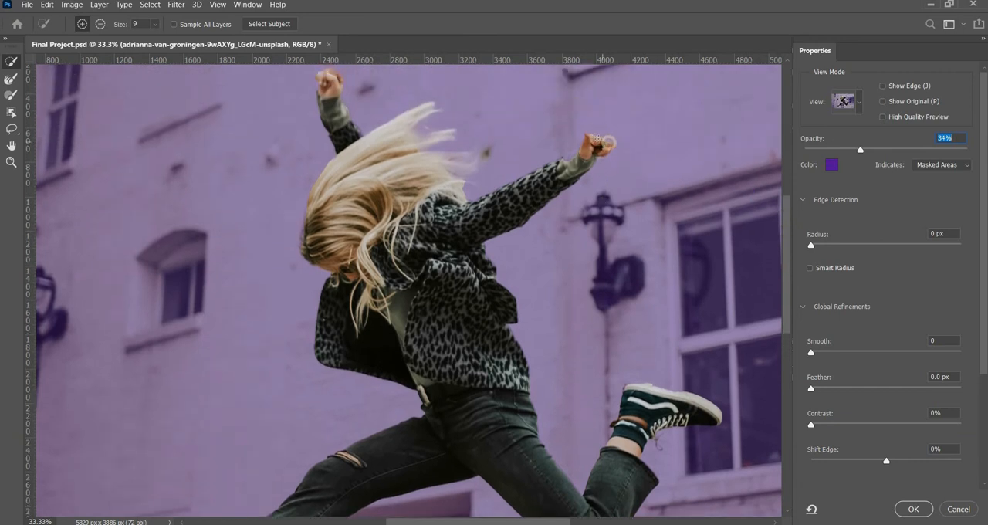
click(644, 113)
alt+click(607, 144)
drag(608, 143, 590, 144)
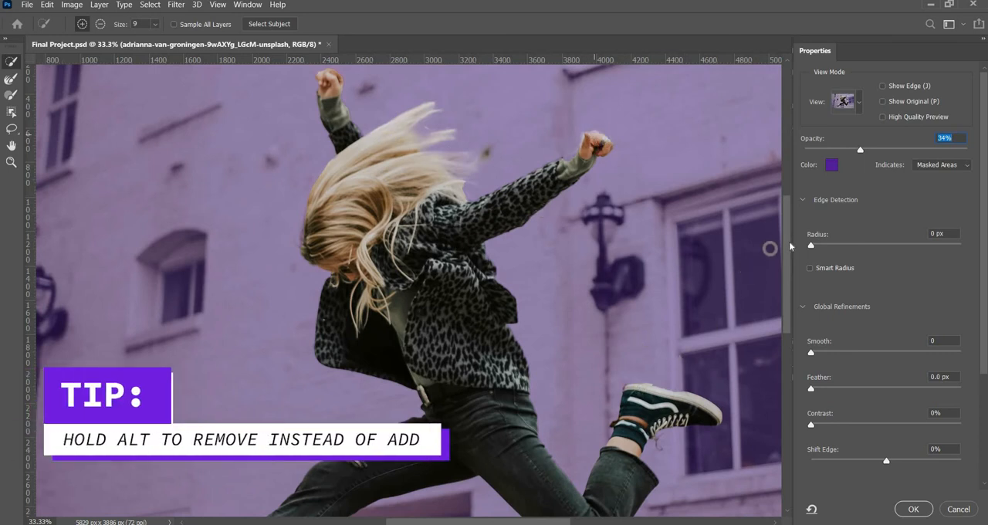
Step: Enlarge the Quick Selection brush to size 200 beside the woman's raised back shoe
scroll(787, 234, down, 3)
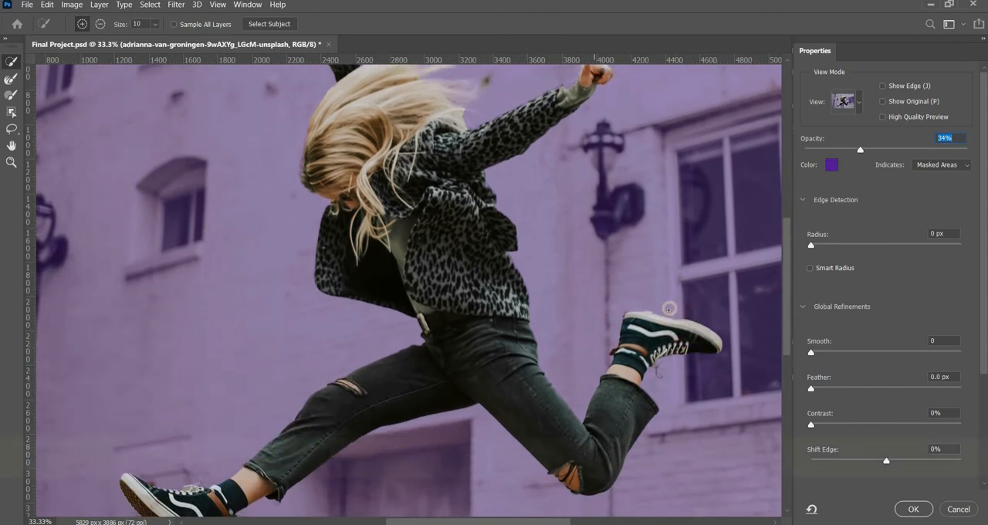
key(bracketright)
key(bracketright)
key(bracketright)
key(bracketright)
key(bracketright)
key(bracketright)
key(bracketright)
key(bracketright)
key(bracketright)
key(bracketright)
key(bracketright)
key(bracketright)
key(bracketright)
key(bracketright)
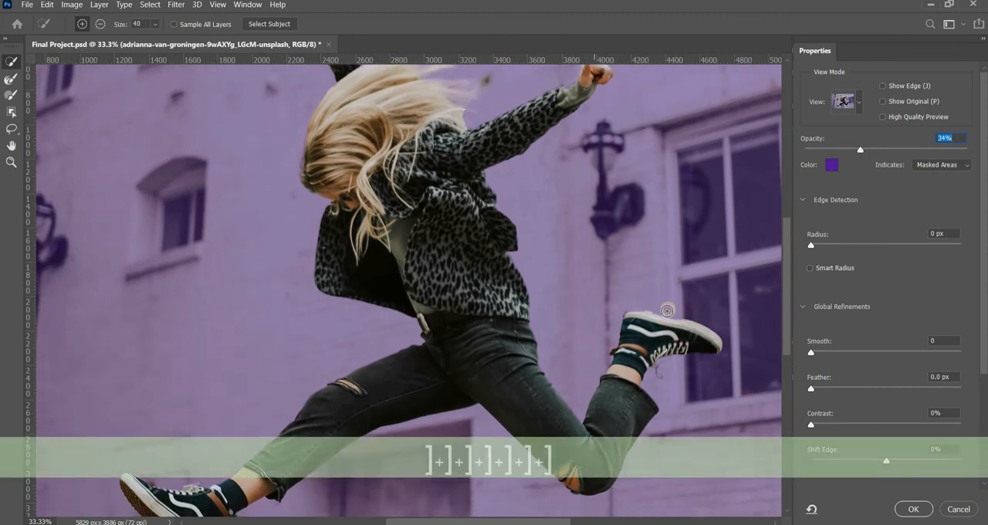
key(bracketright)
key(bracketright)
key(bracketright)
key(bracketright)
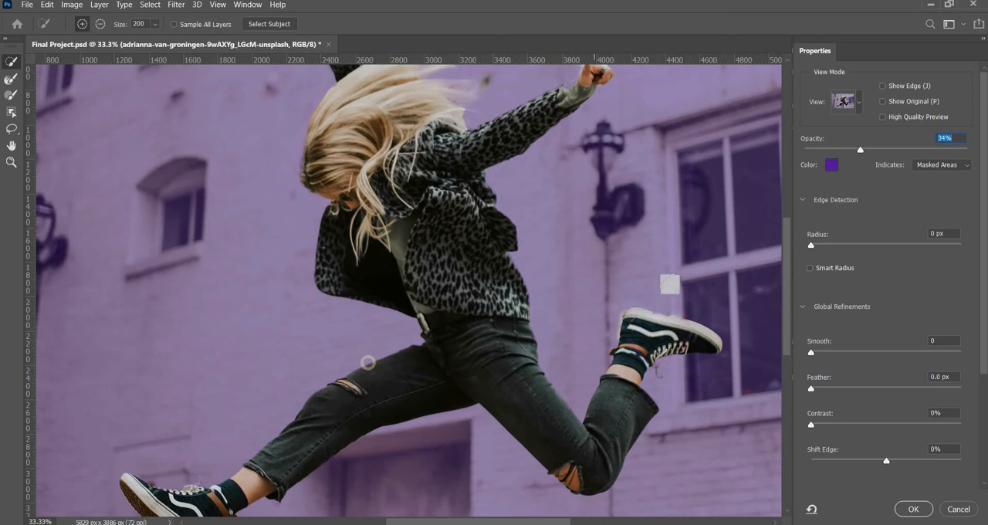
Step: Check the selection along the legs, and reduce the Quick Selection brush to size 125 near the raised fist
scroll(785, 308, down, 3)
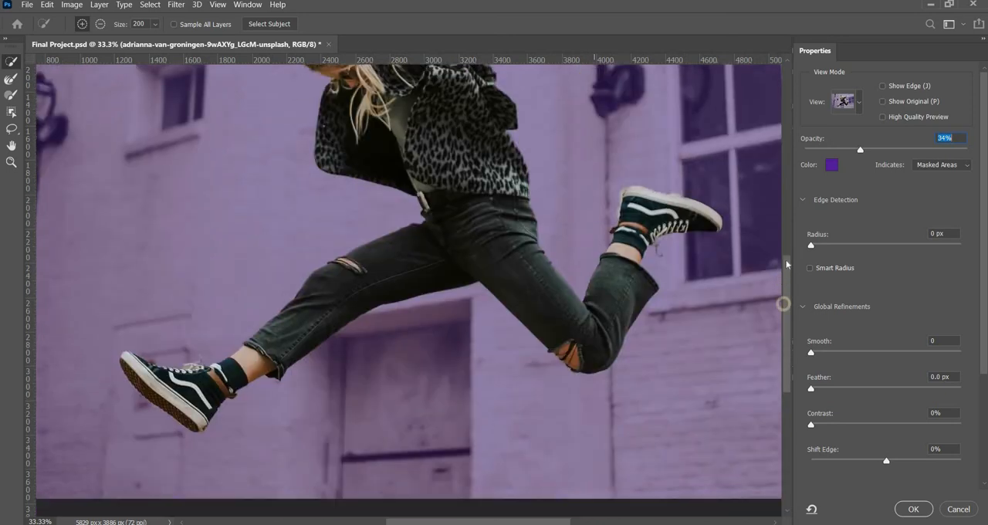
scroll(786, 233, up, 5)
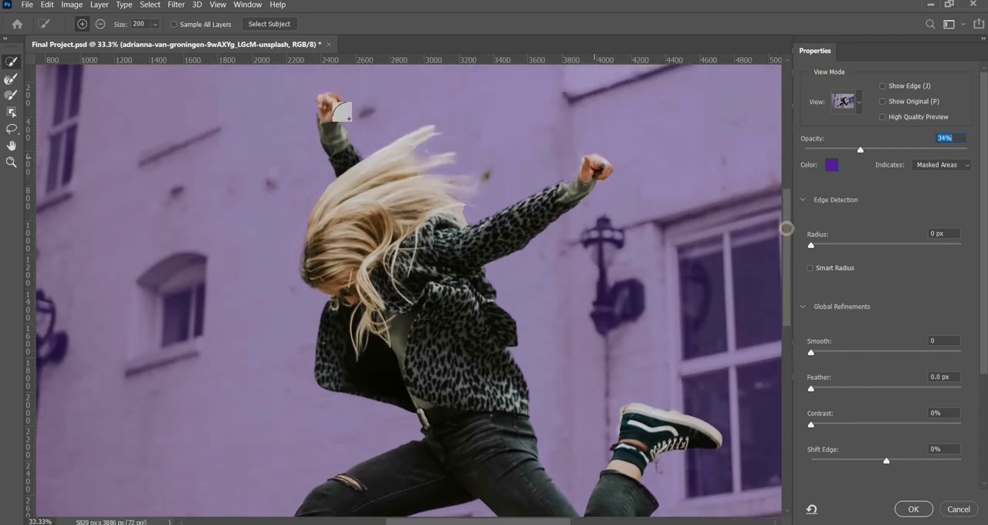
key(bracketleft)
key(bracketleft)
key(bracketleft)
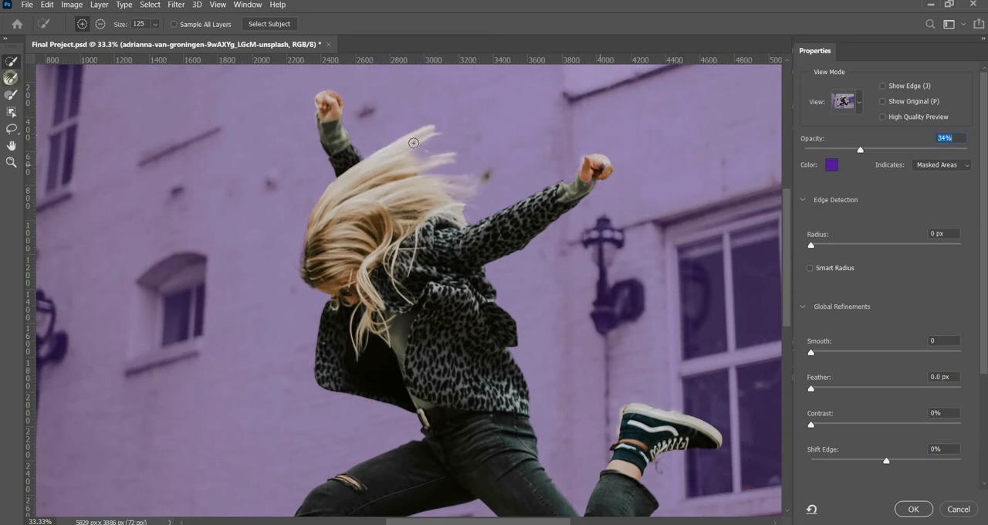
Step: Refine the flying hair's edges with the Refine Edge Brush at size 300, and undo the trial stroke on the back shoe
click(11, 79)
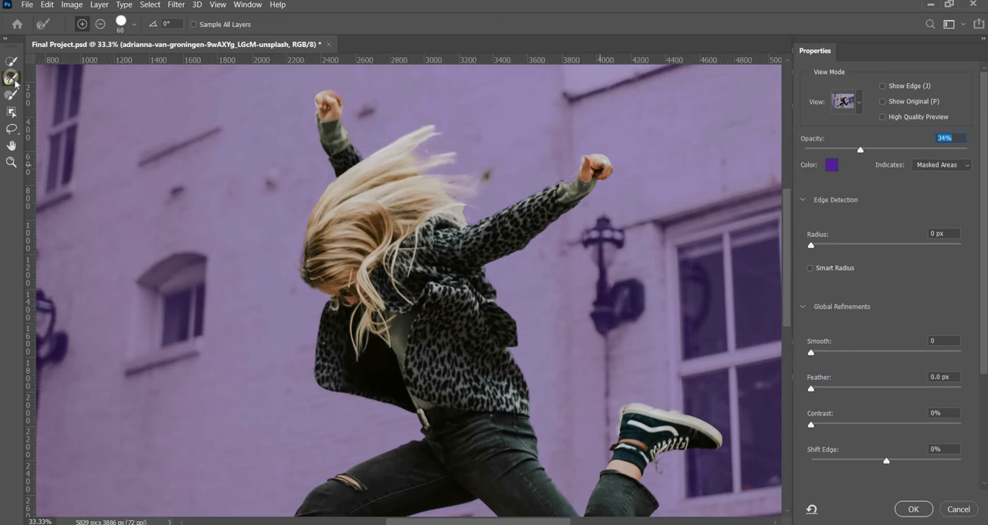
key(bracketright)
key(bracketright)
key(bracketright)
key(bracketright)
key(bracketright)
key(bracketright)
key(bracketright)
key(bracketright)
key(bracketright)
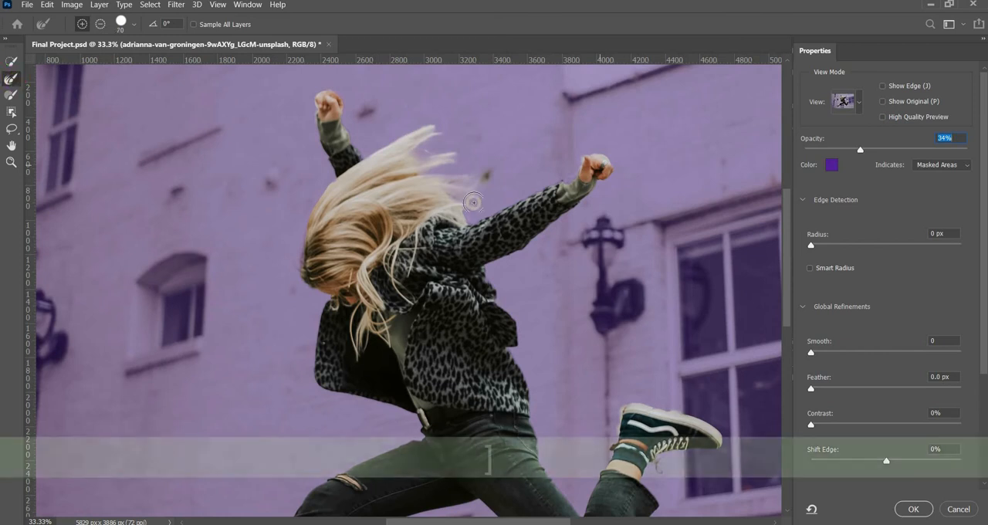
key(bracketright)
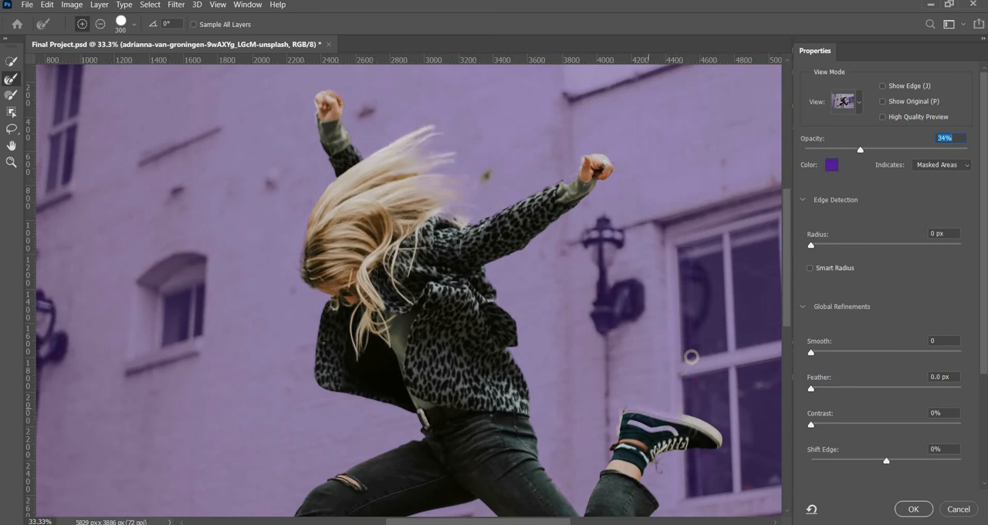
key(ctrl+z)
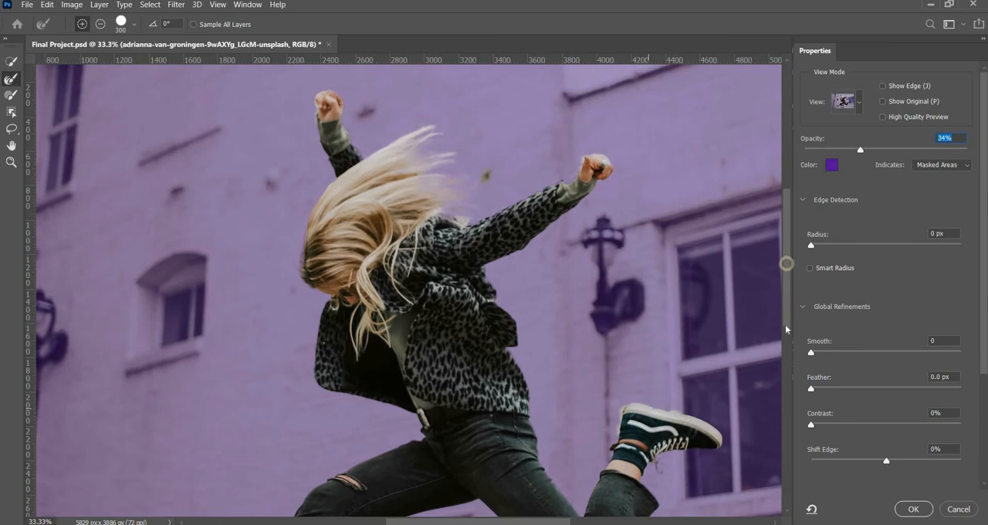
Step: Try an edge detection radius of 2 px on the selection, and settle on 1 px
scroll(785, 324, down, 5)
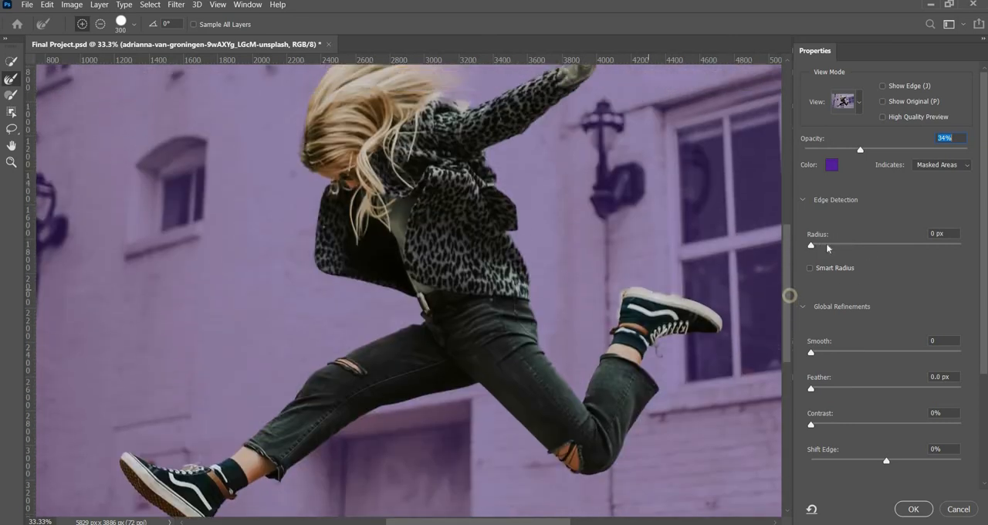
click(825, 244)
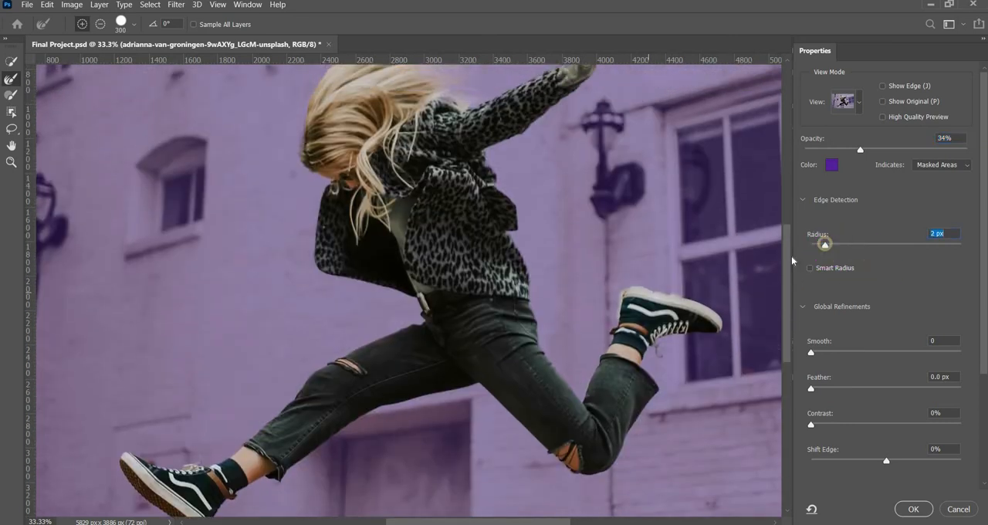
drag(788, 255, 789, 237)
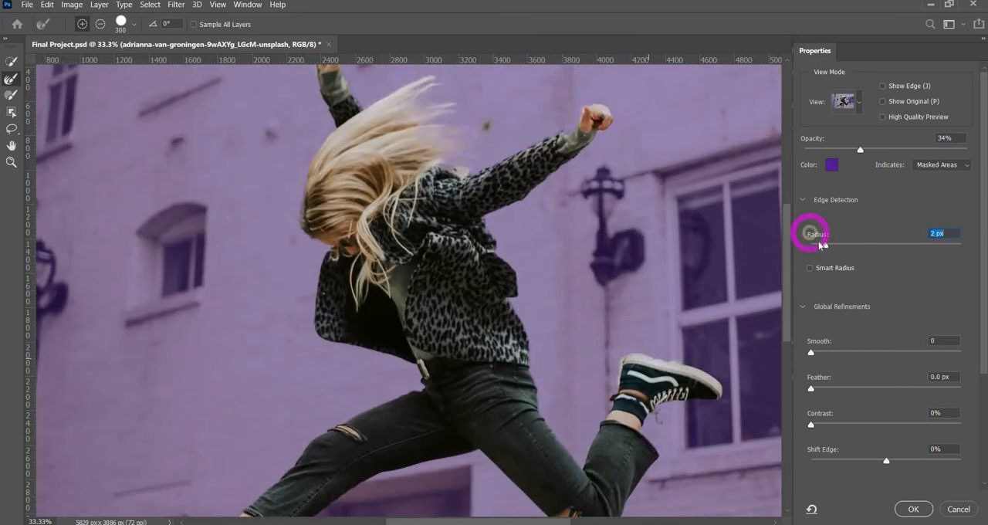
click(817, 243)
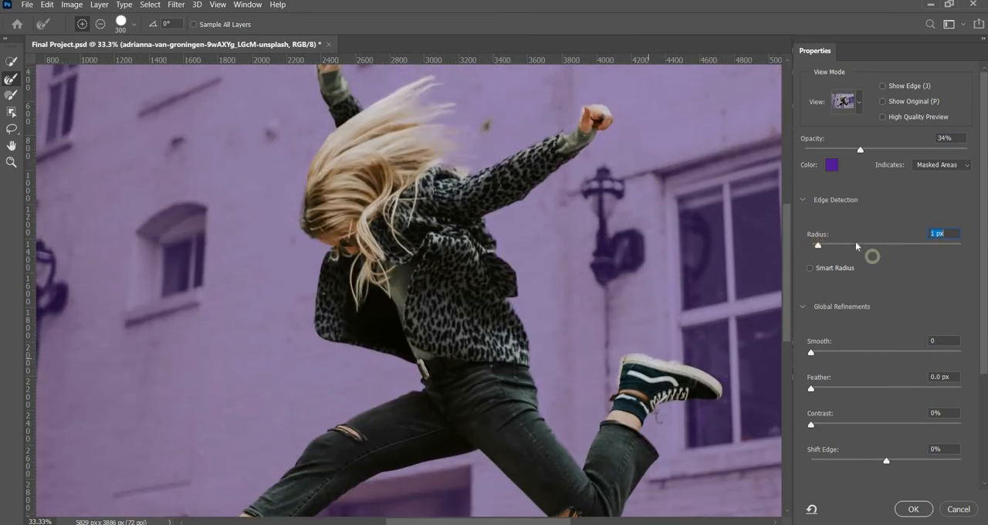
click(817, 244)
Step: Set the selection's Smooth value to 18 and check the edges along the legs and shoes
scroll(803, 340, down, 3)
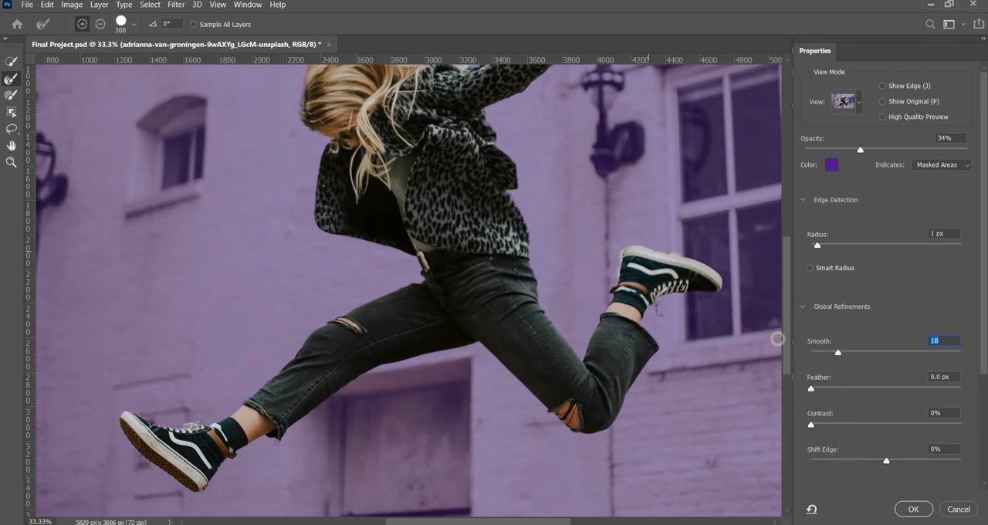
scroll(861, 338, down, 2)
click(860, 335)
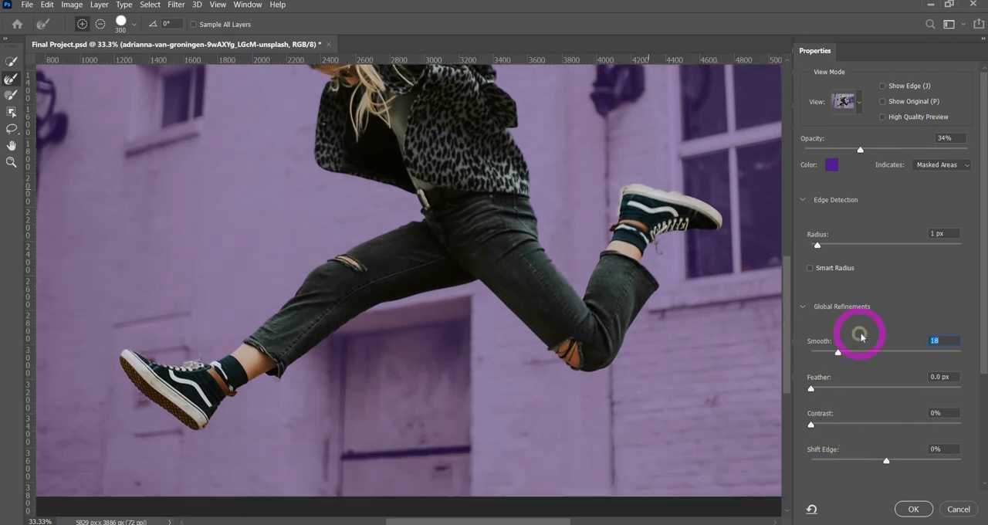
Step: Output the refined selection as a layer mask on the woman photo layer
scroll(859, 335, down, 5)
scroll(825, 253, down, 1)
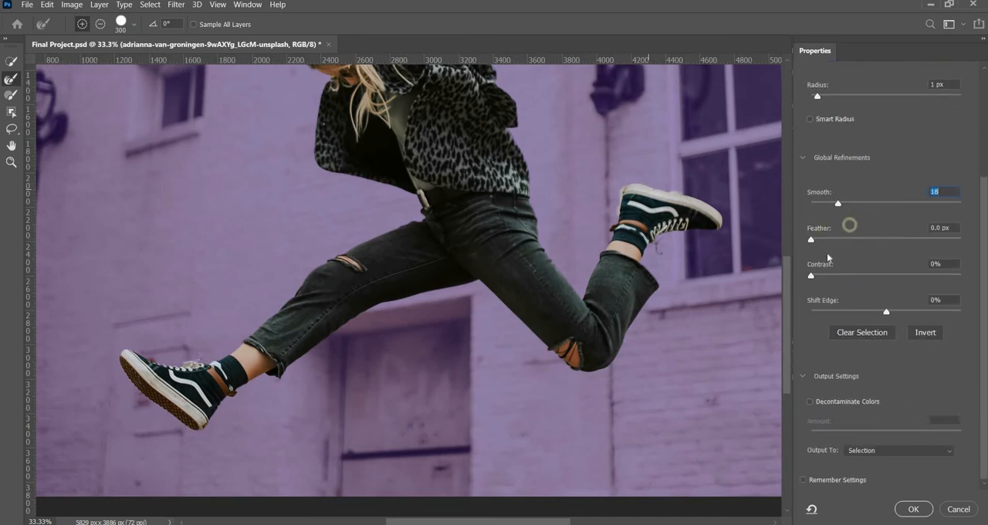
click(880, 449)
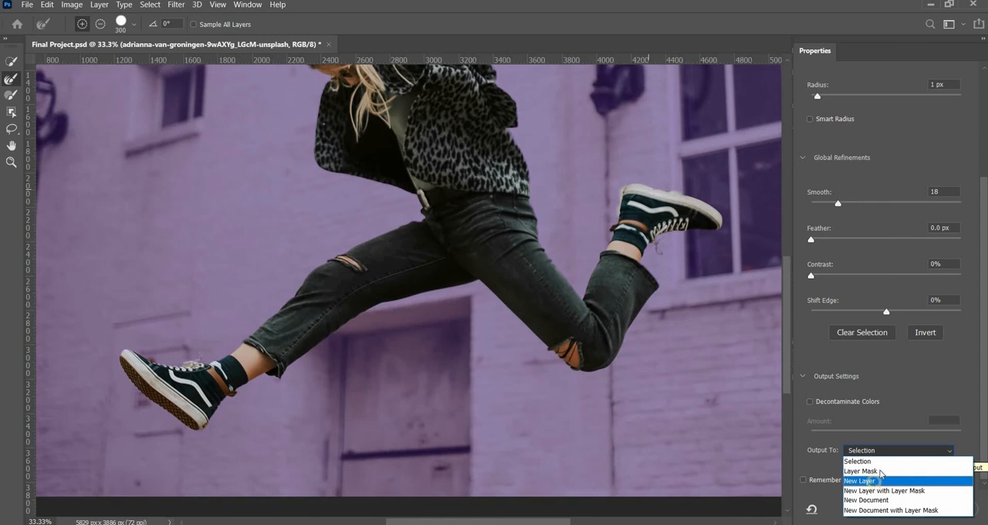
click(885, 472)
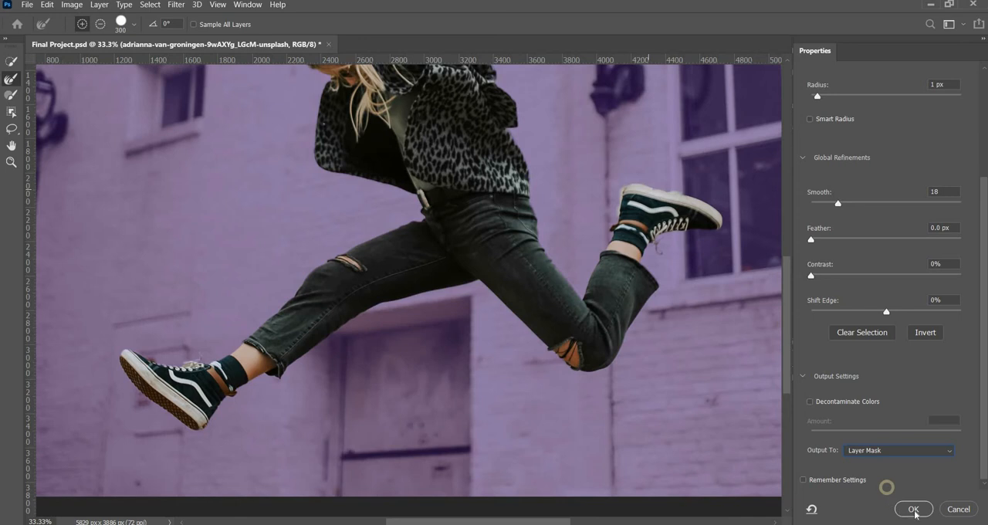
click(913, 510)
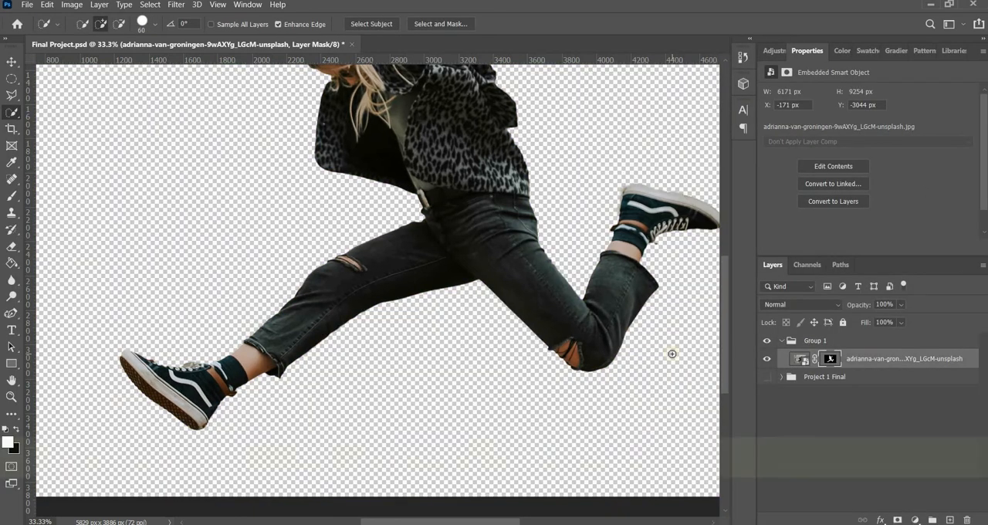
key(ctrl+minus)
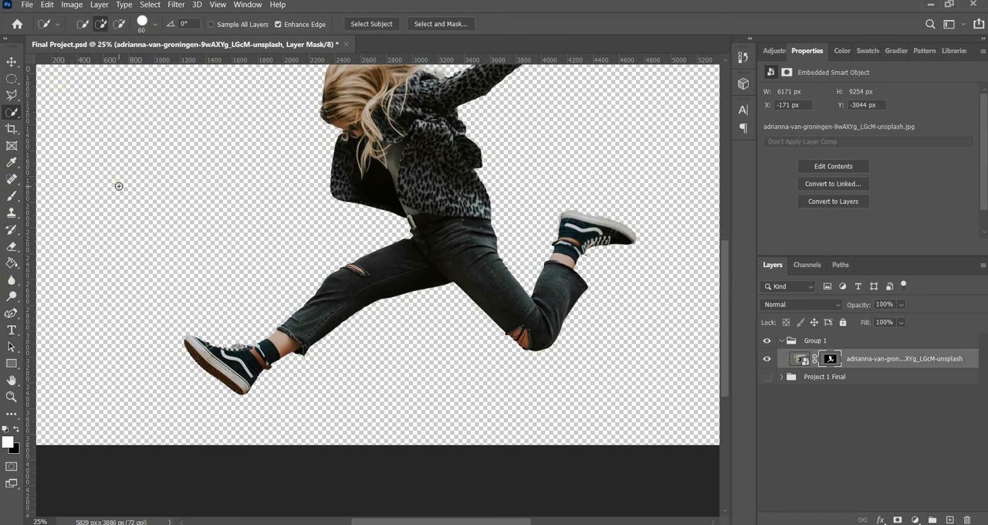
Step: Place a line of placeholder text in the empty area beside the jumping woman and look at its character settings
key(t)
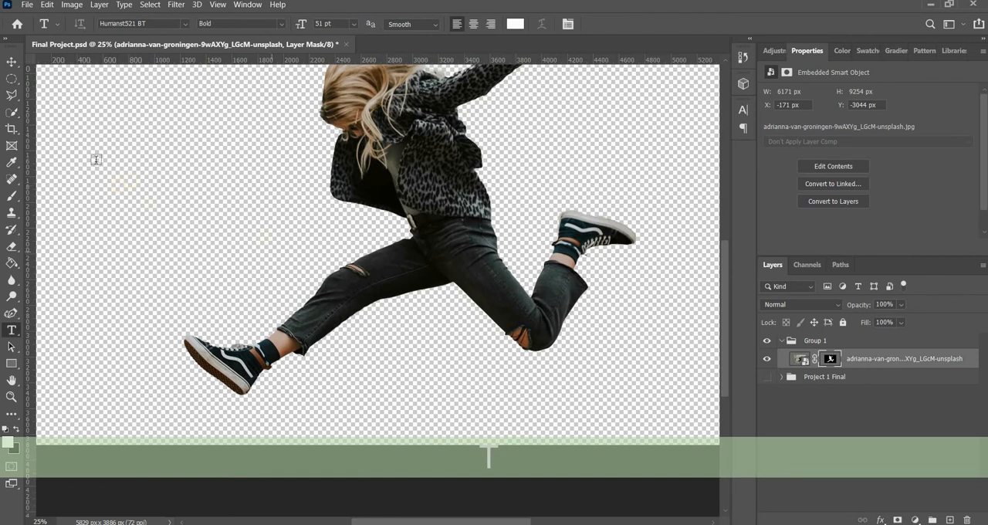
click(95, 159)
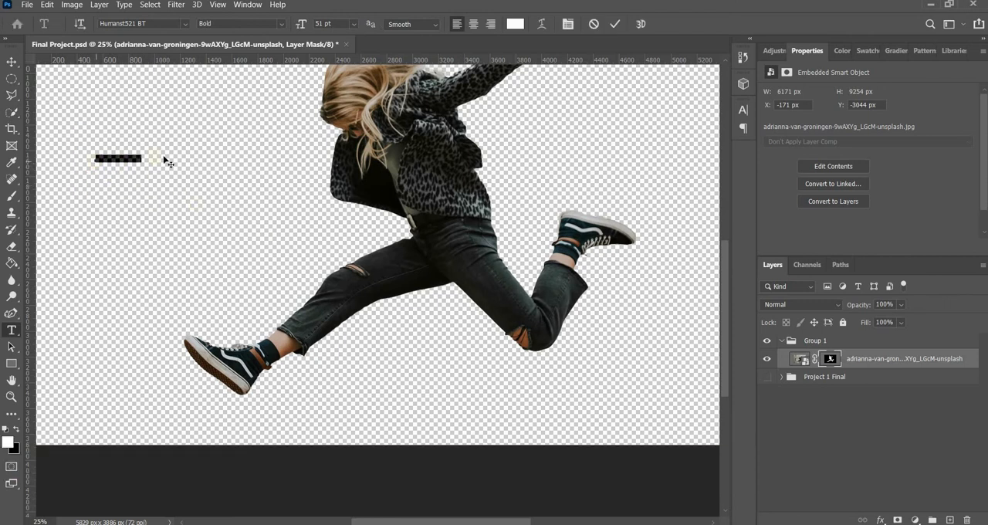
text(yhbjhbjhb)
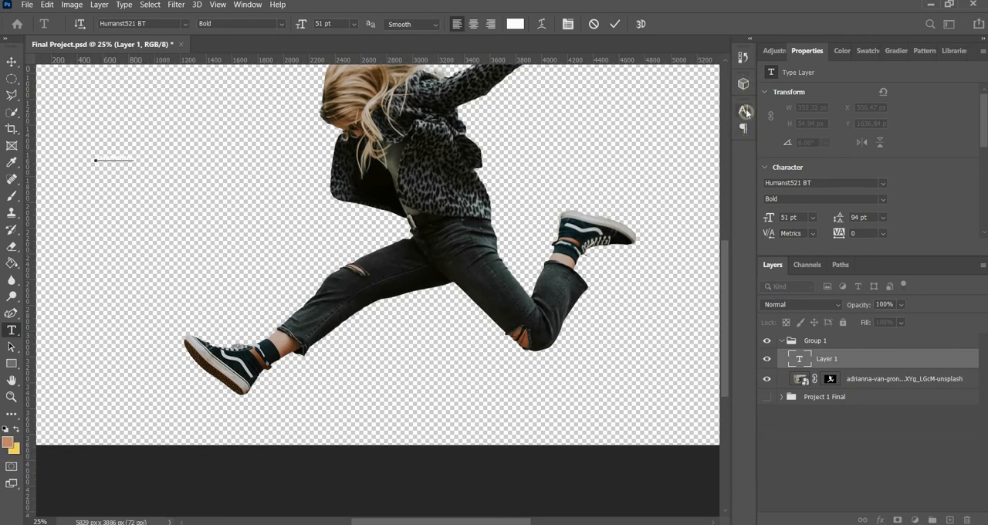
click(743, 109)
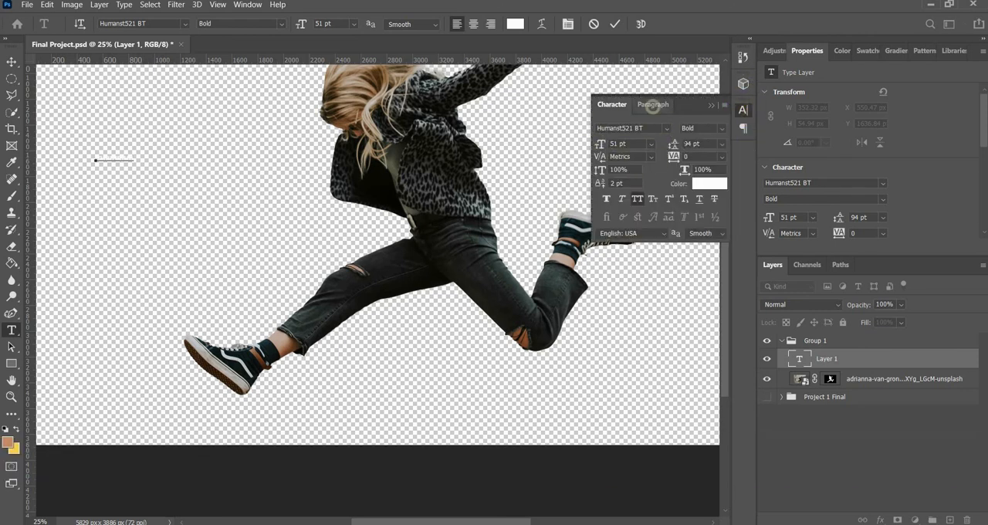
click(708, 104)
Step: Finish editing the placeholder text and delete its layer
key(Escape)
key(v)
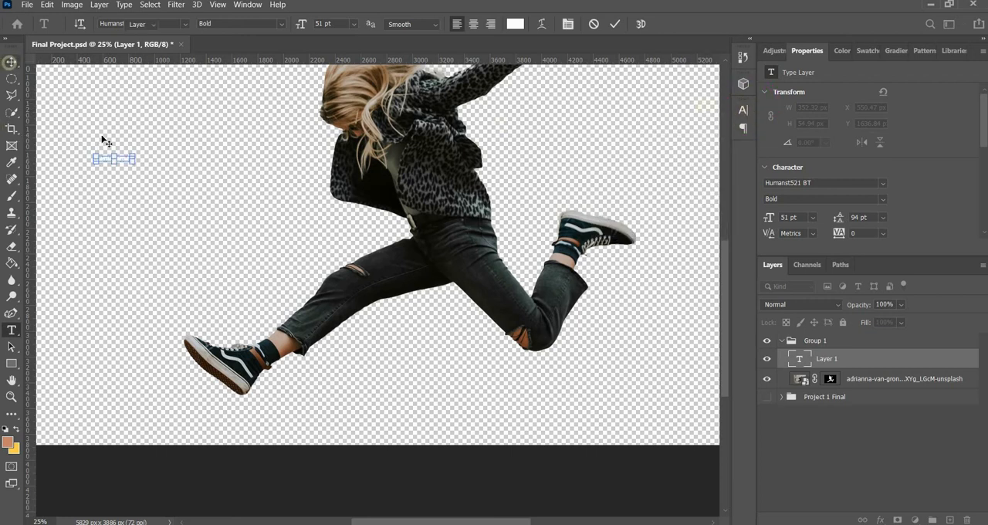
key(BackSpace)
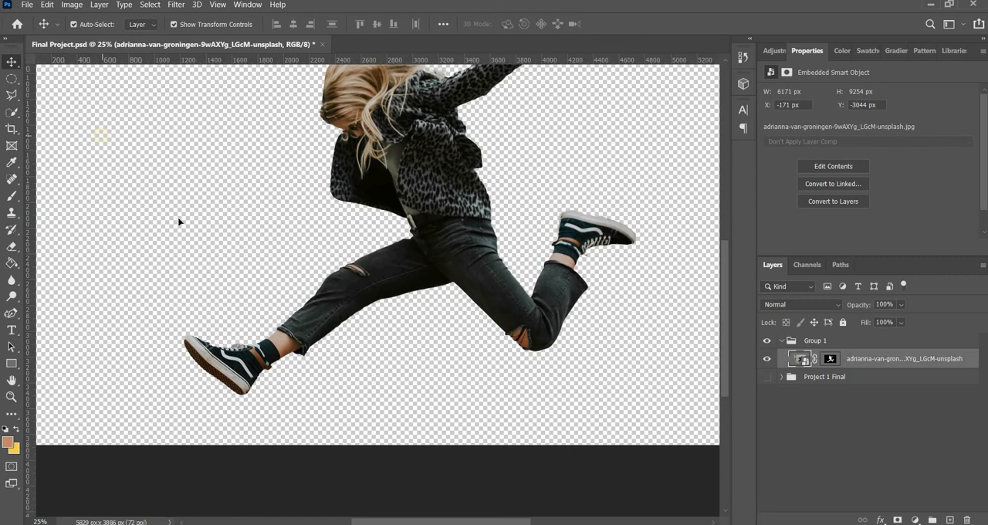
Step: Sample a near-black foreground colour from the woman's leopard-print jacket with the Eyedropper
scroll(128, 236, up, 2)
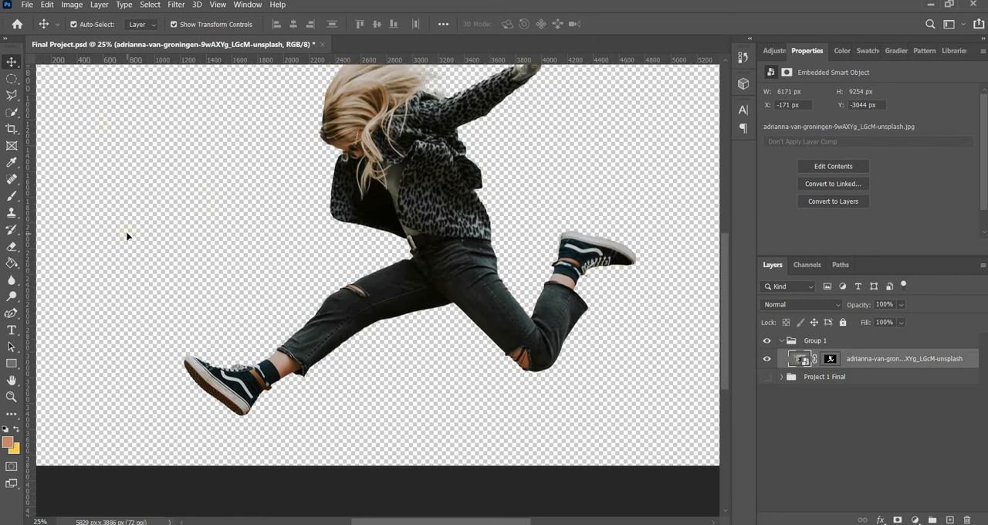
key(i)
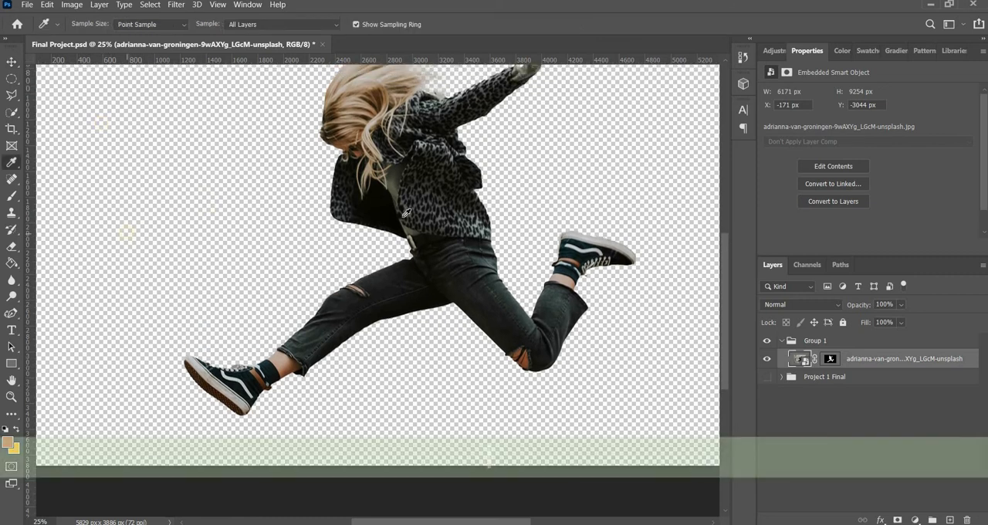
click(436, 193)
drag(436, 193, 412, 166)
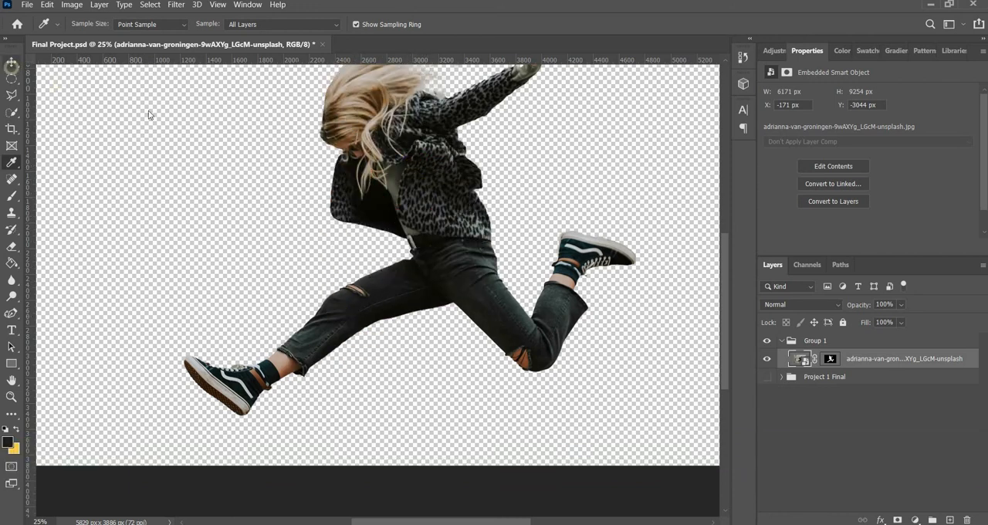
key(v)
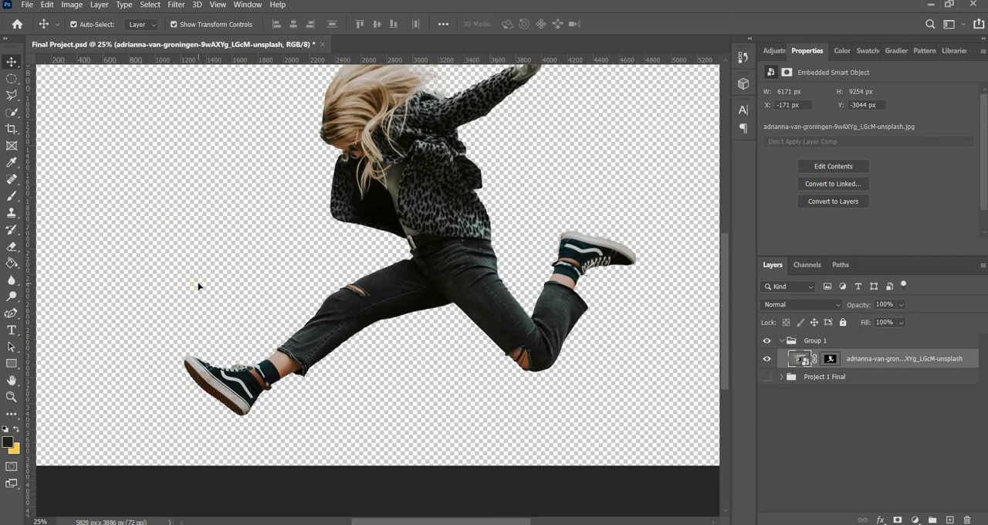
Step: Look over the tool variants grouped with the Paint Bucket and with the Curvature Pen
click(12, 262)
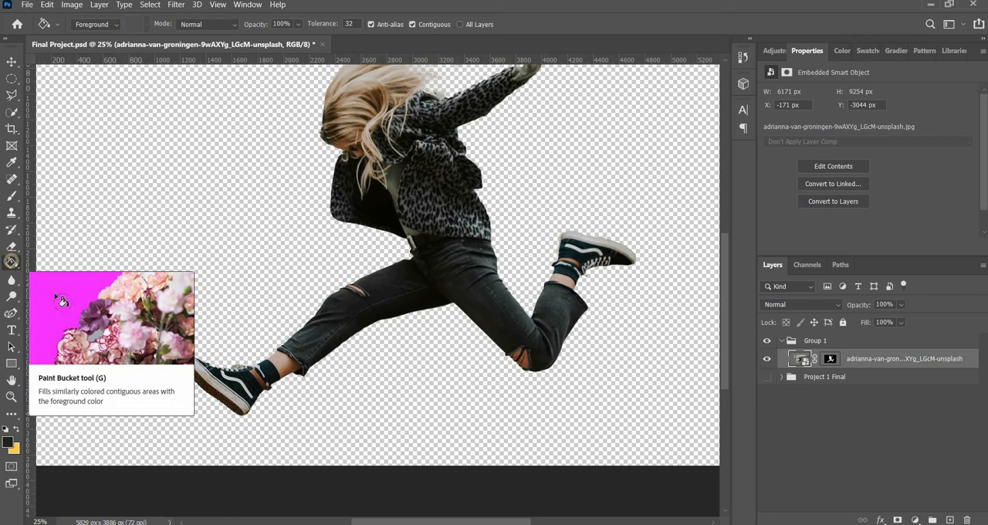
right_click(12, 262)
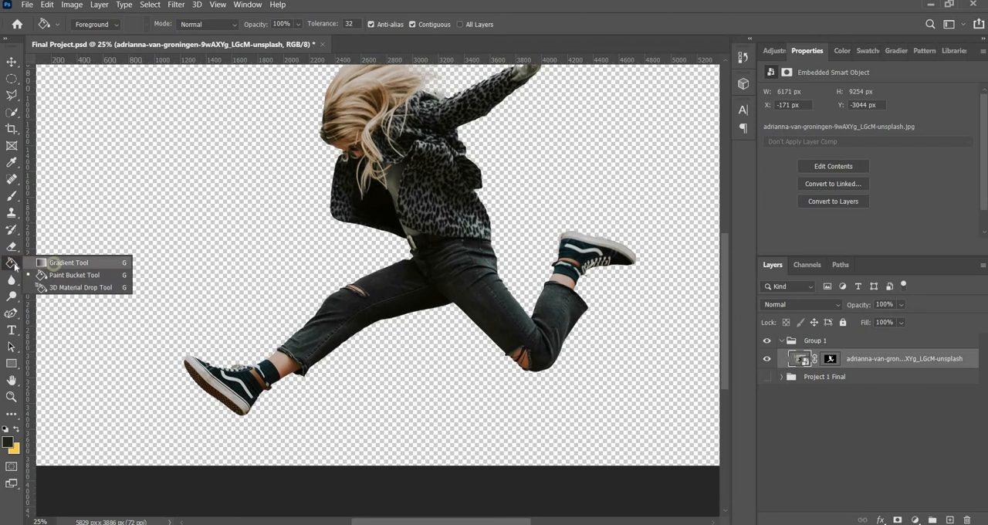
click(12, 264)
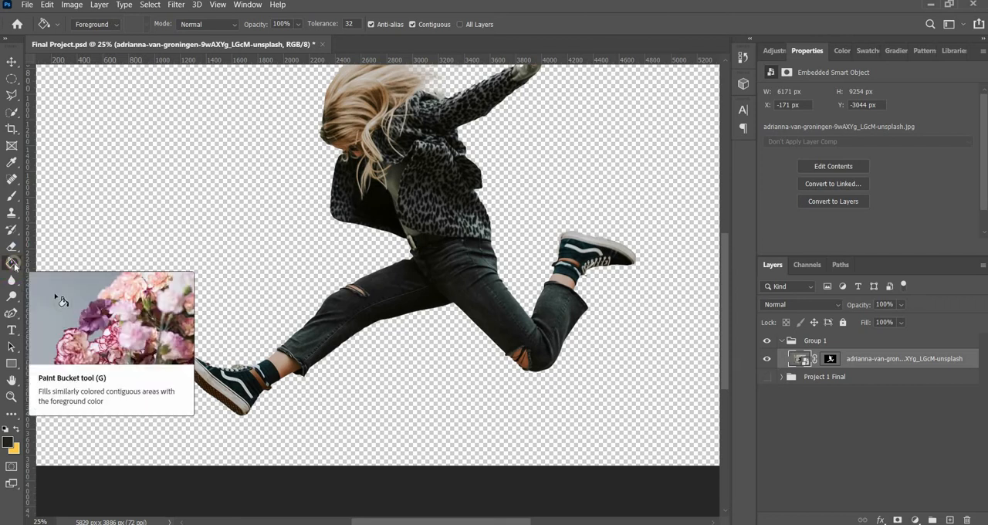
right_click(11, 314)
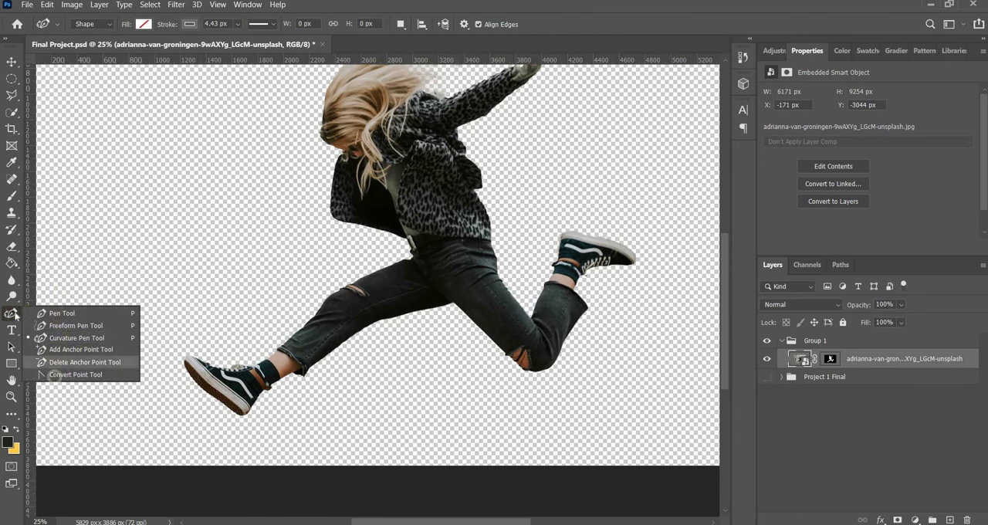
click(14, 315)
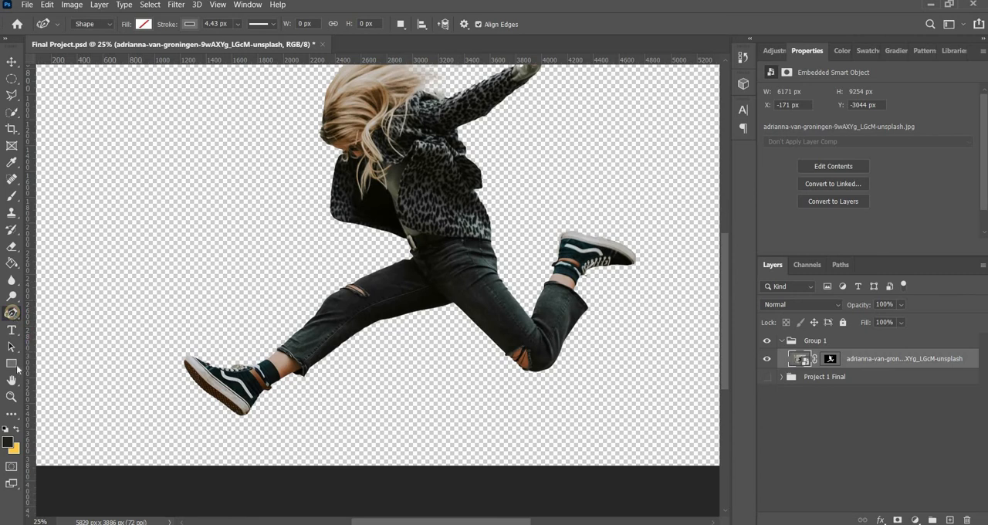
Step: Draw a trial rectangle shape about 918 × 972 px in the empty area beside the woman, and delete it
click(20, 364)
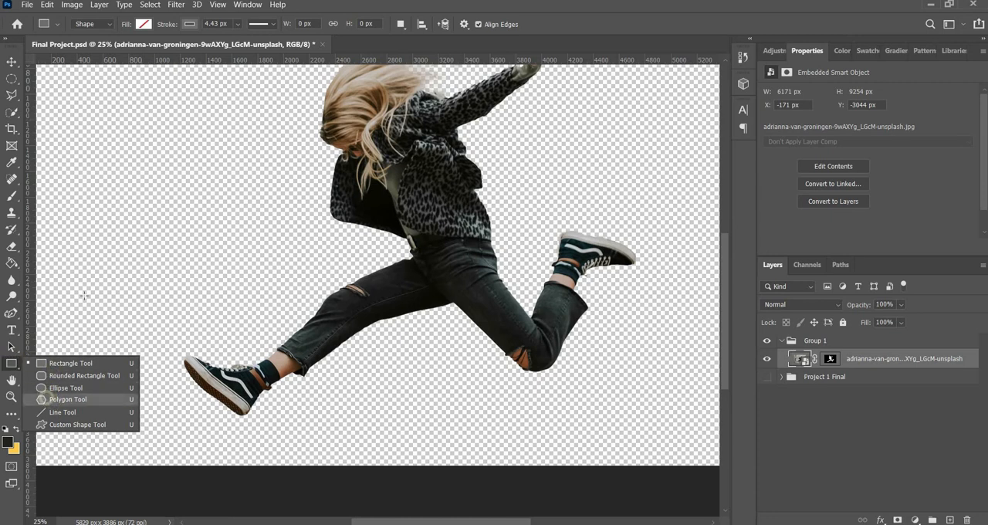
drag(111, 173, 229, 298)
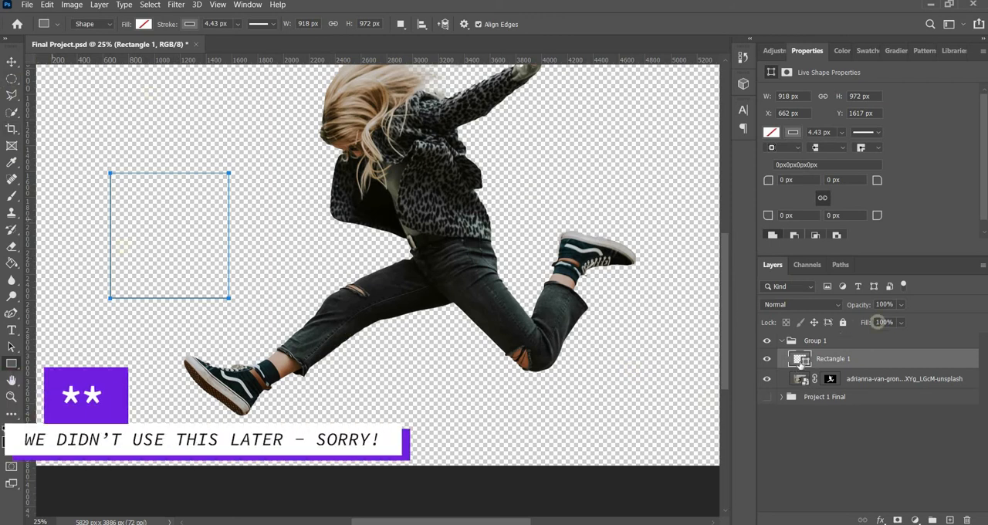
click(799, 360)
key(BackSpace)
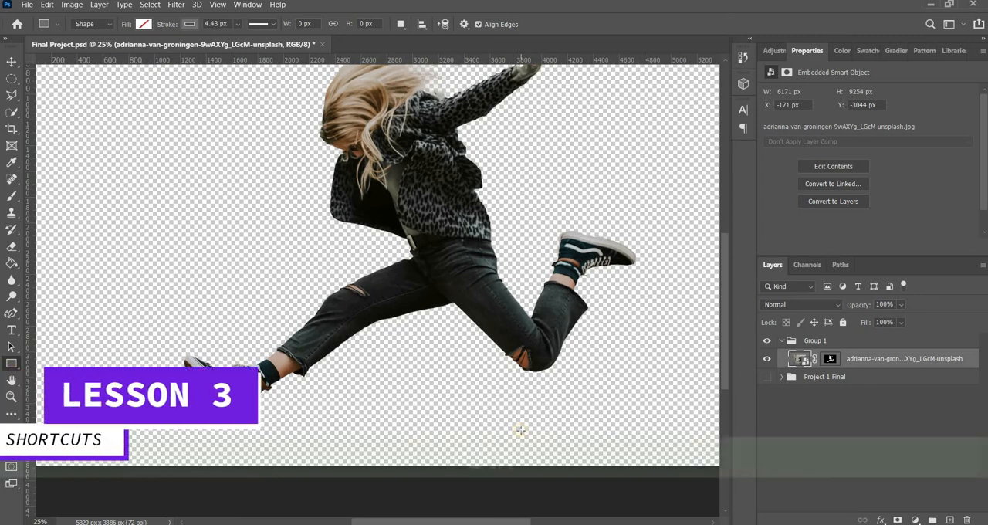
Step: Practise zooming in and out on the cut-out woman, ending with the whole canvas in view at 16.7%
key(ctrl+minus)
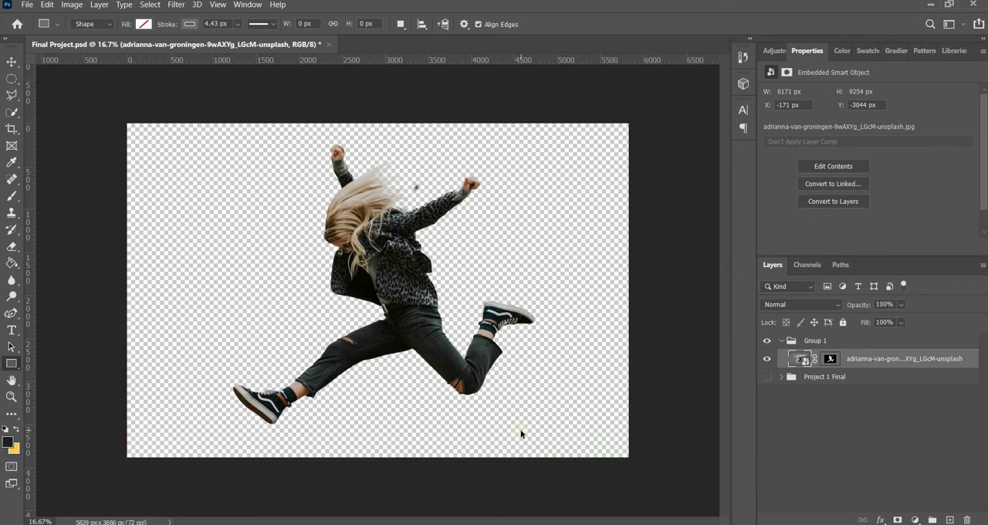
key(ctrl+equal)
key(ctrl+equal)
key(ctrl+equal)
key(ctrl+equal)
key(ctrl+equal)
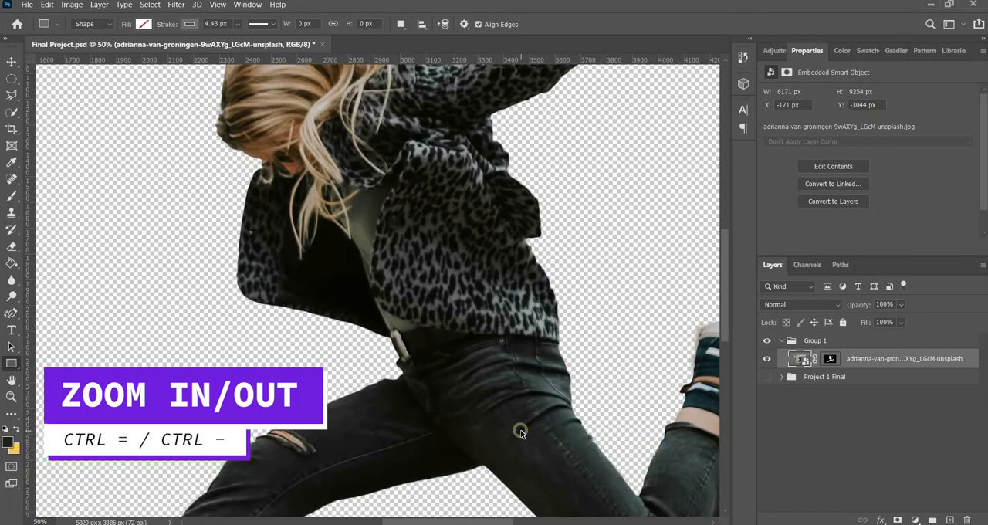
key(ctrl+minus)
key(ctrl+minus)
key(ctrl+minus)
key(ctrl+minus)
key(ctrl+minus)
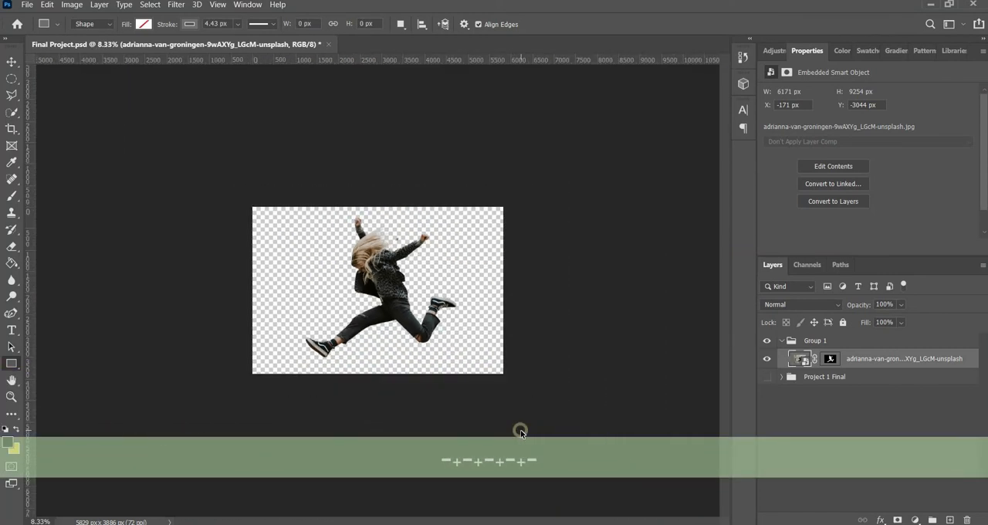
key(ctrl+equal)
key(ctrl+equal)
key(ctrl+minus)
key(ctrl+minus)
key(ctrl+equal)
key(ctrl+equal)
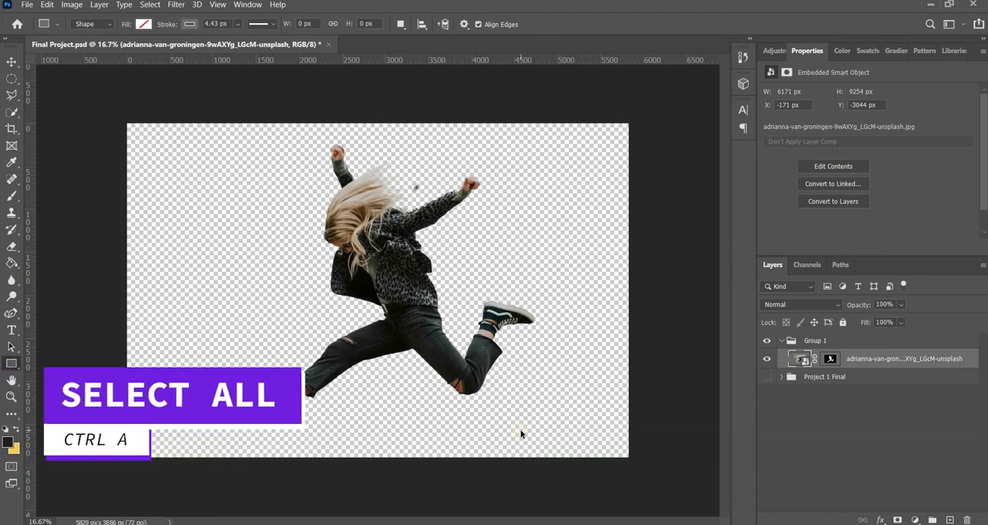
Step: Select the entire canvas and clear the selection again
key(ctrl+a)
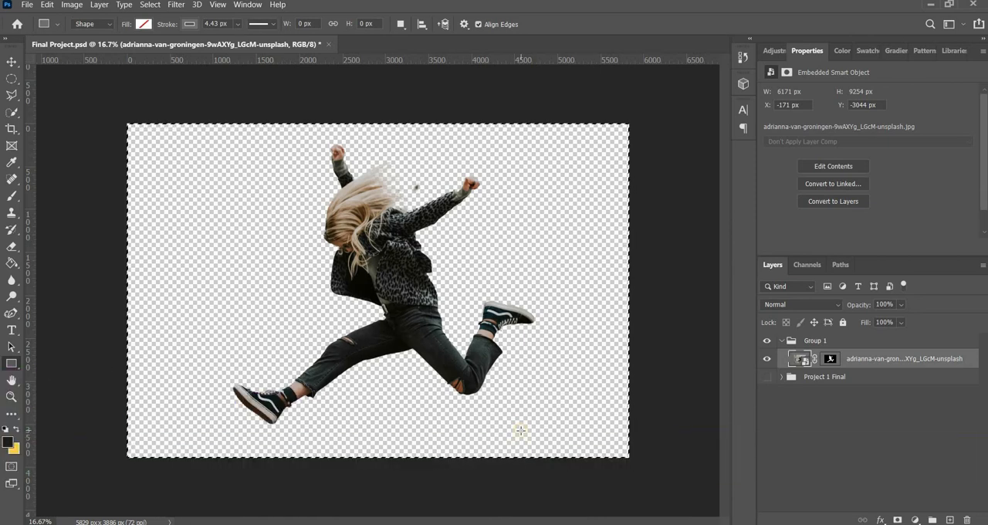
key(ctrl+d)
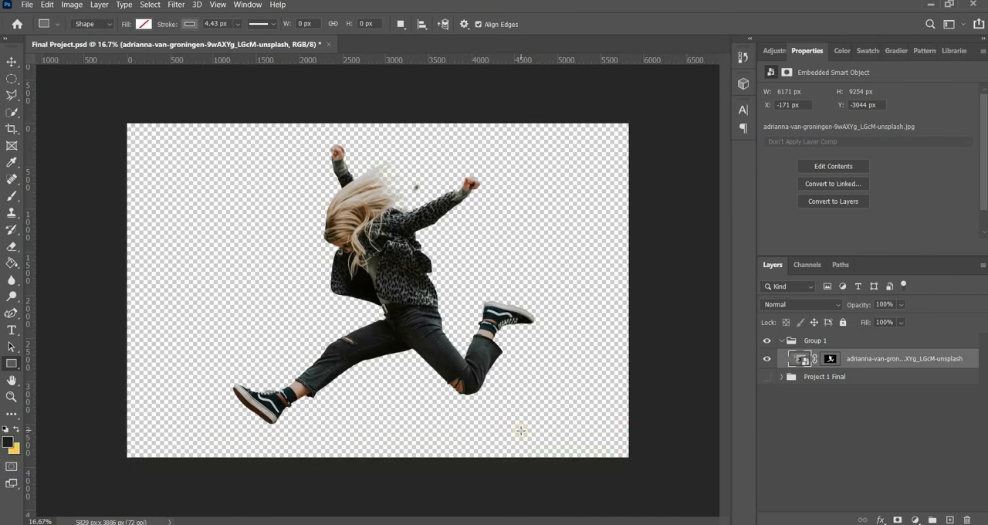
Step: Try scaling the woman photo layer down with Free Transform, undo the scaling, and deselect the layer
click(801, 359)
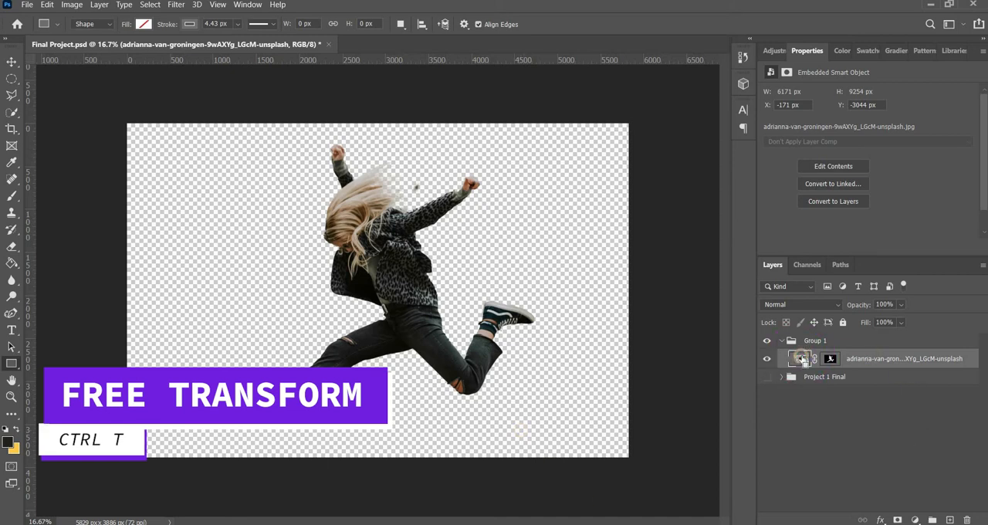
key(ctrl+t)
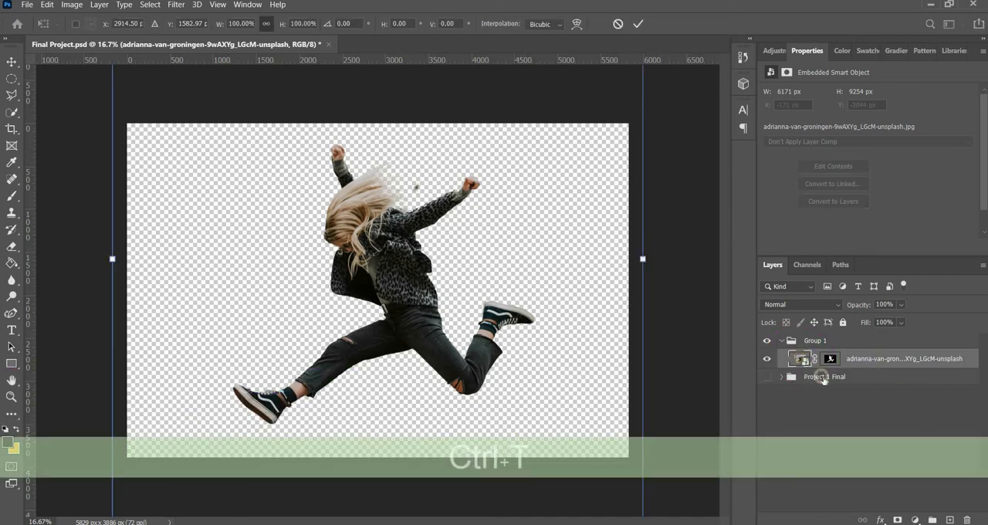
key(ctrl+minus)
key(ctrl+minus)
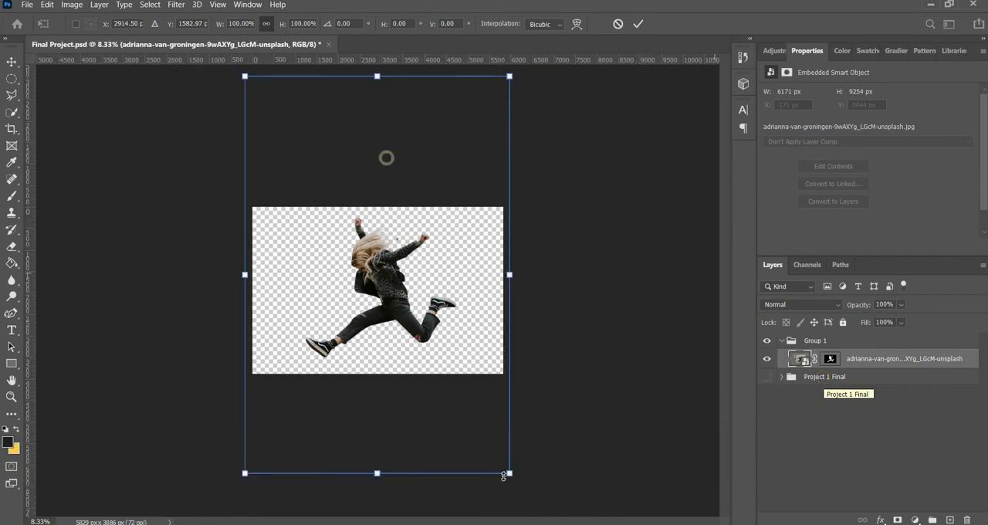
drag(508, 474, 501, 424)
key(ctrl+z)
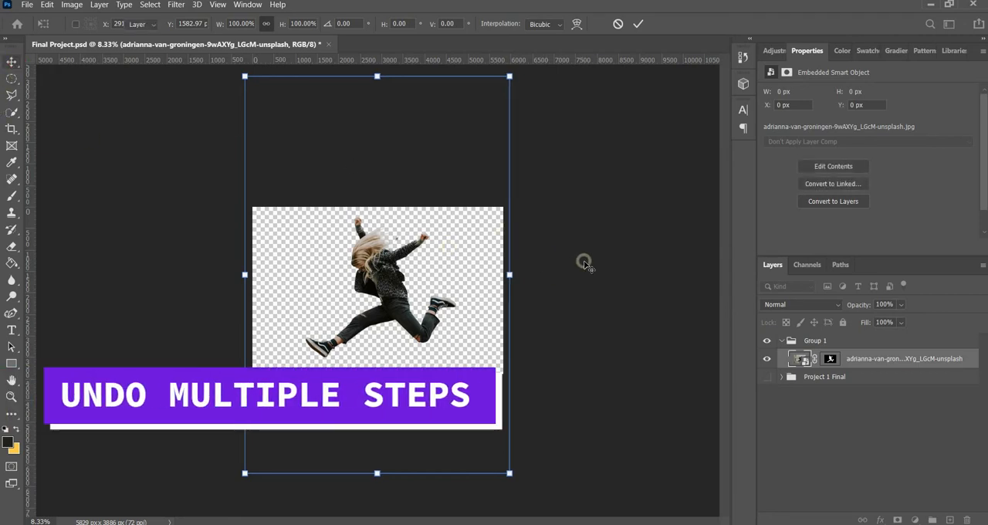
click(584, 264)
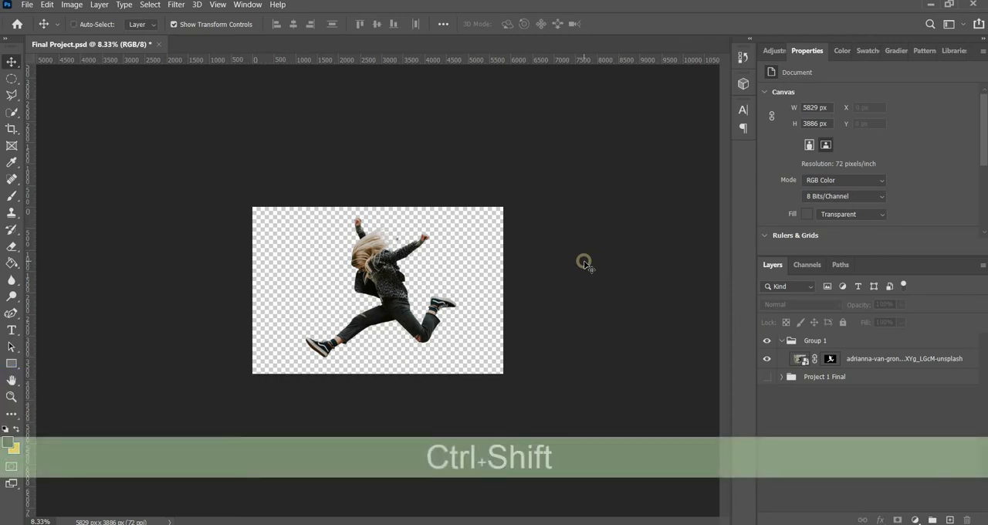
key(ctrl+shift+z)
key(ctrl+shift+z)
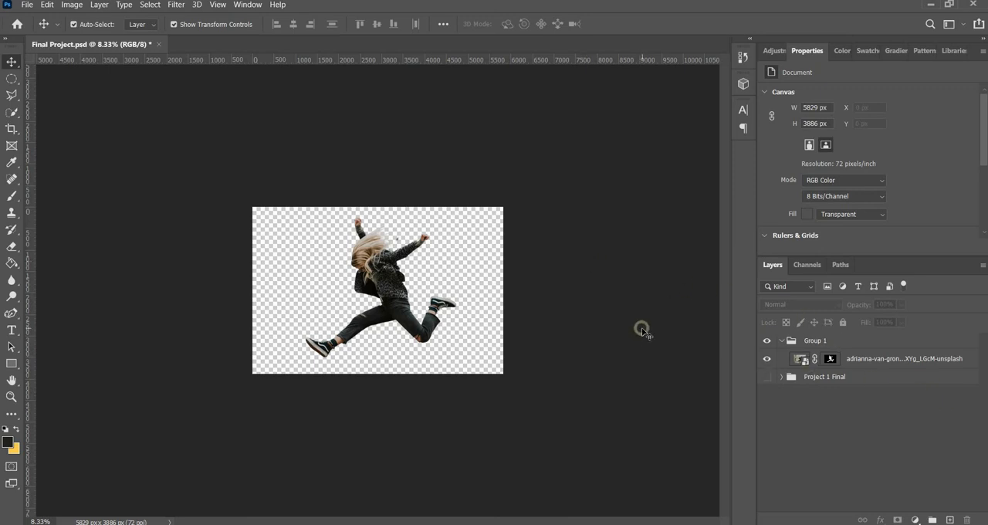
Step: Invert the woman layer's mask to show the building around her, and invert it back
click(831, 360)
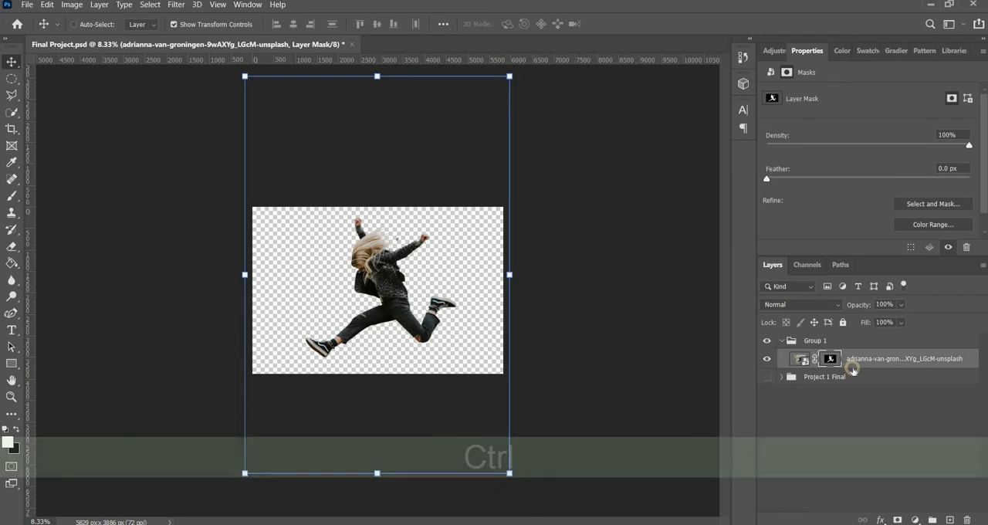
key(ctrl+i)
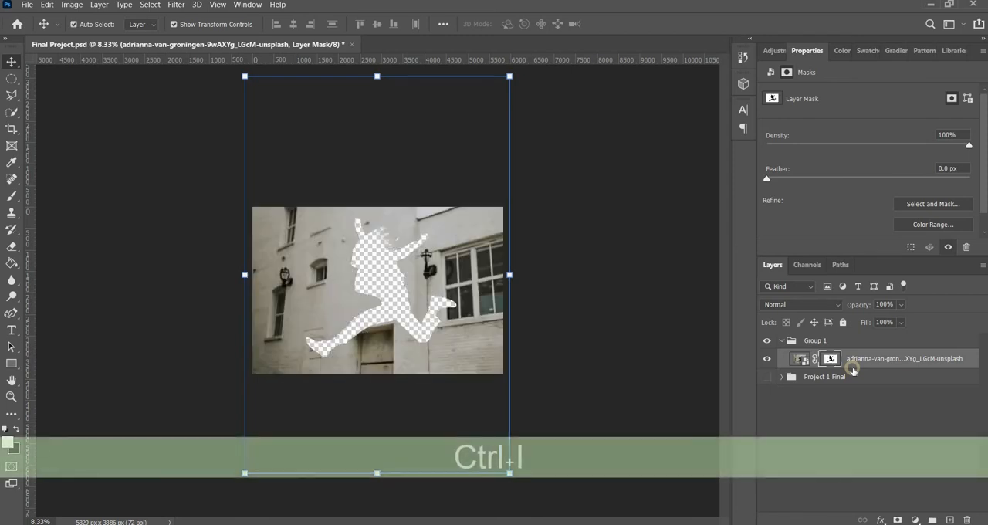
key(ctrl+i)
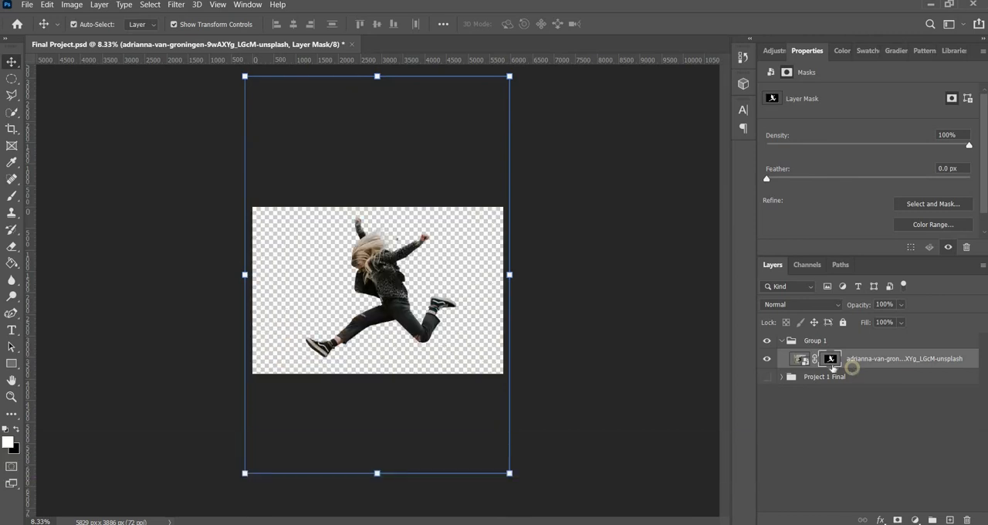
Step: Duplicate the masked woman photo layer within Group 1
click(800, 361)
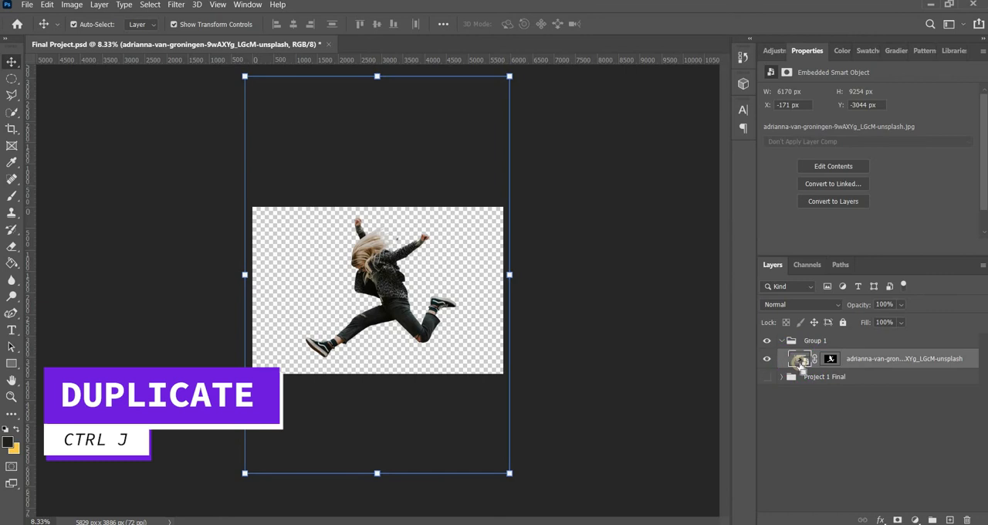
key(ctrl+j)
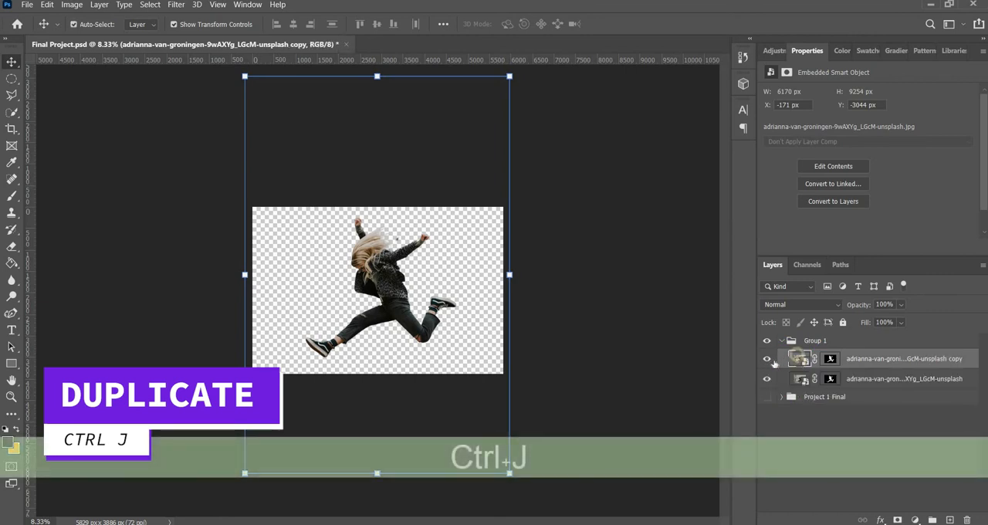
Step: Delete the duplicate of the masked woman photo layer from Group 1
click(800, 361)
key(BackSpace)
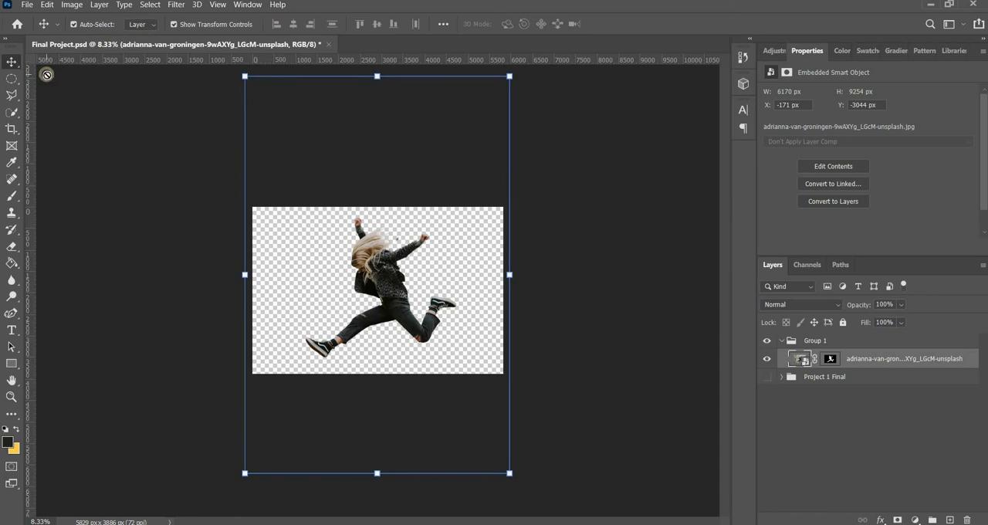
Step: Switch in turn to the Brush, Eyedropper and Type tools
key(b)
key(i)
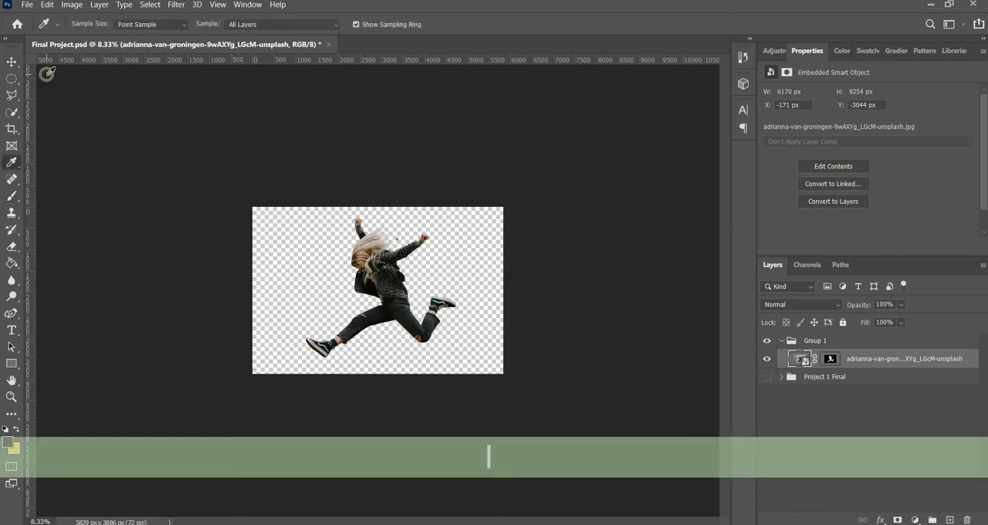
key(t)
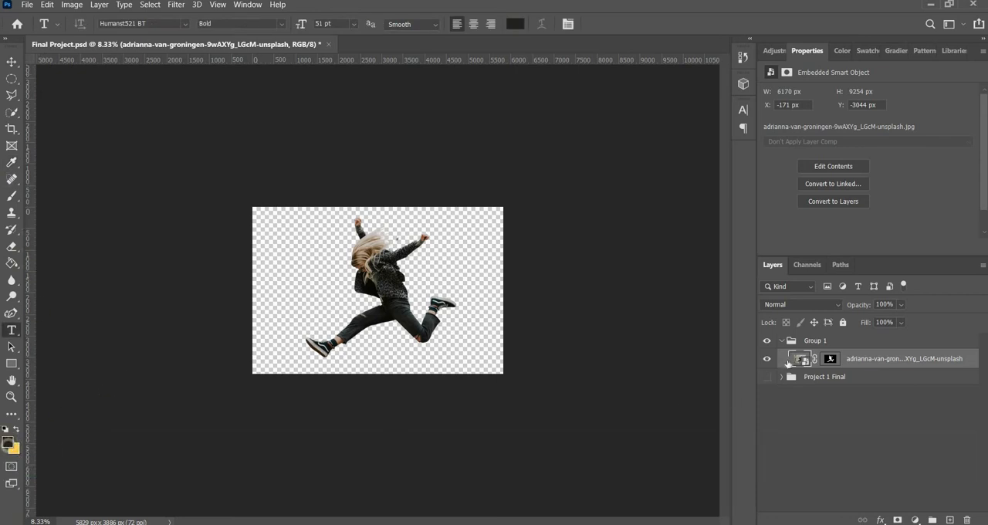
Step: Select the woman layer's mask, swap the foreground and background colours so black is in front, and switch to the Brush and back to Move
key(x)
click(830, 359)
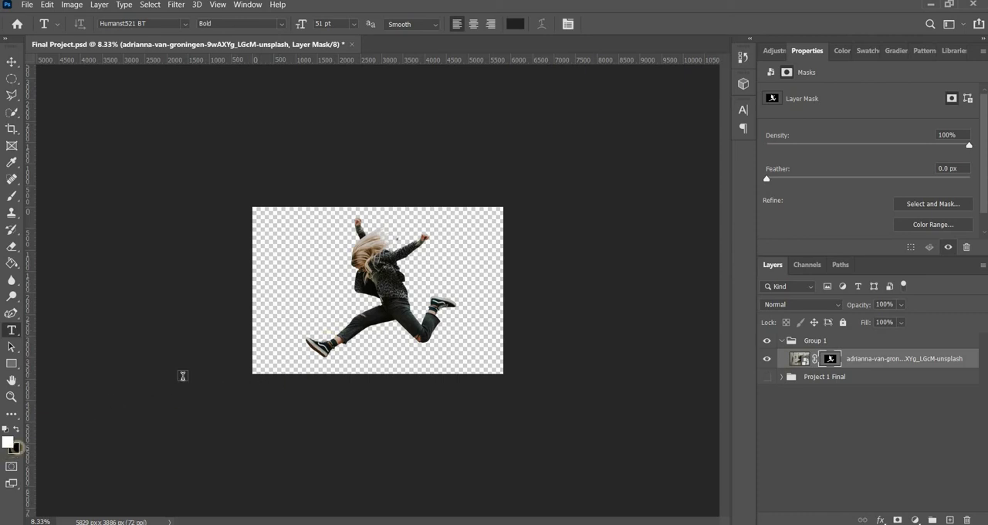
key(x)
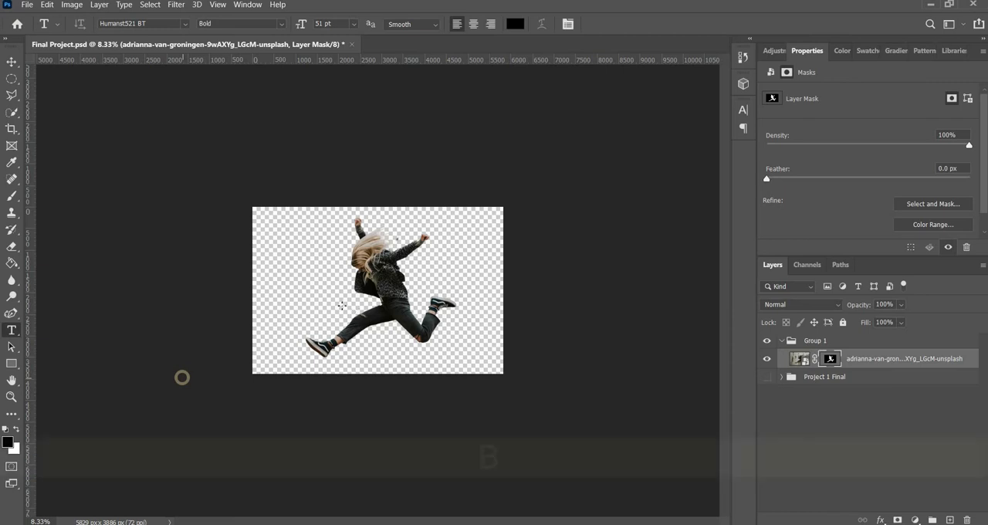
key(b)
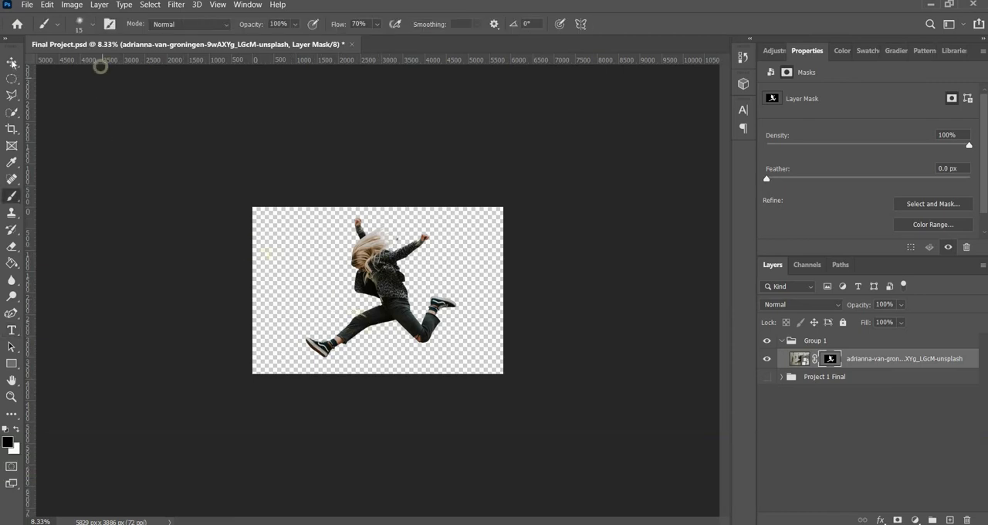
key(v)
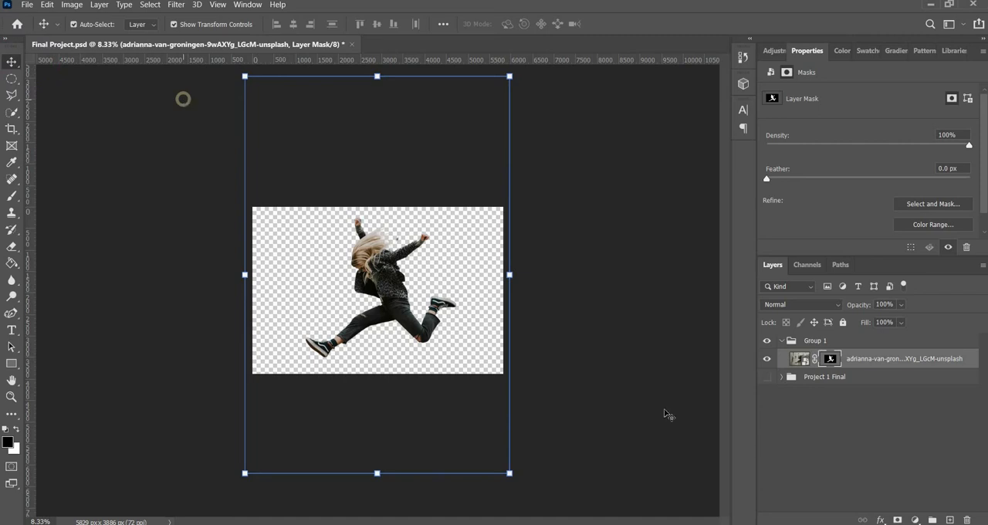
Step: Hide the woman layer and place the ocean photo ant-rozetsky-q-DJ9XhKkhA-unsplash from the Project 1 - The Basics folder onto the canvas
click(855, 434)
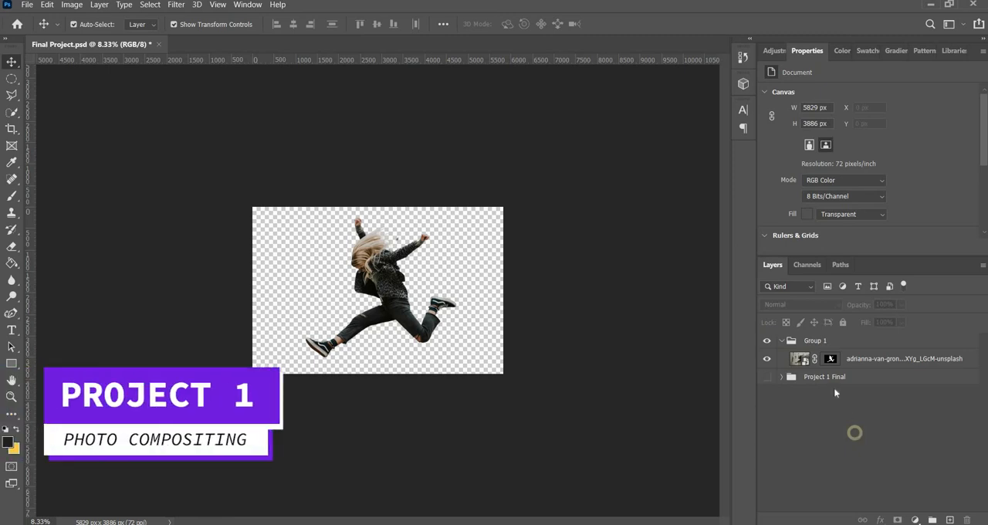
click(766, 358)
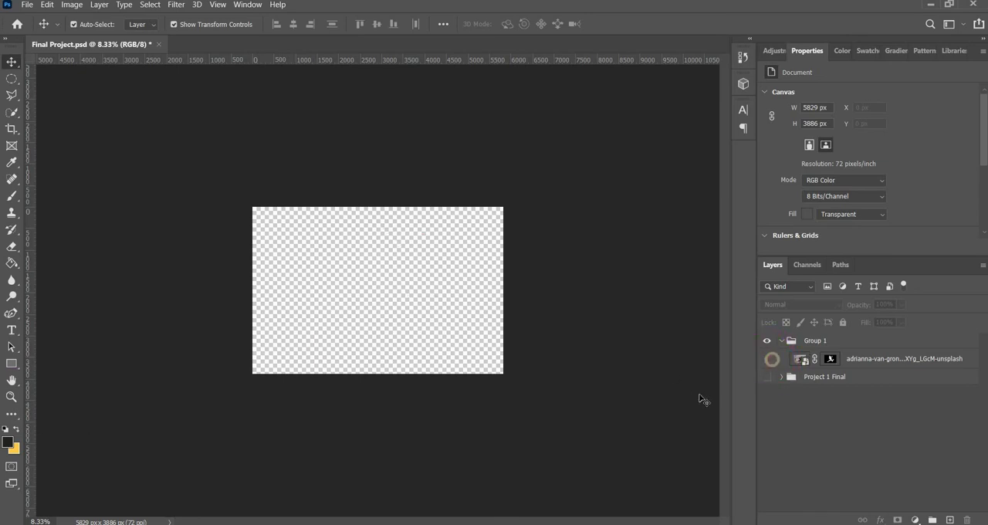
key(alt+Tab)
click(447, 444)
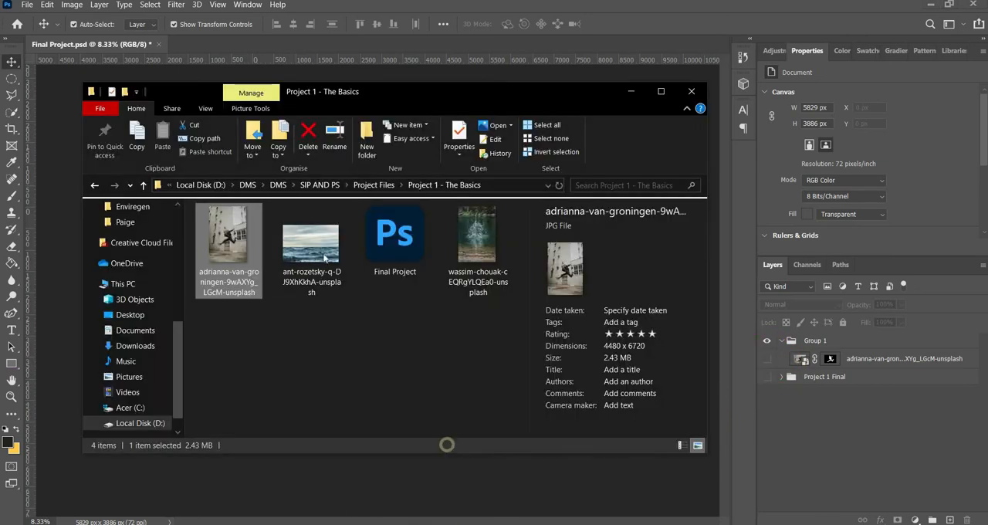
click(320, 232)
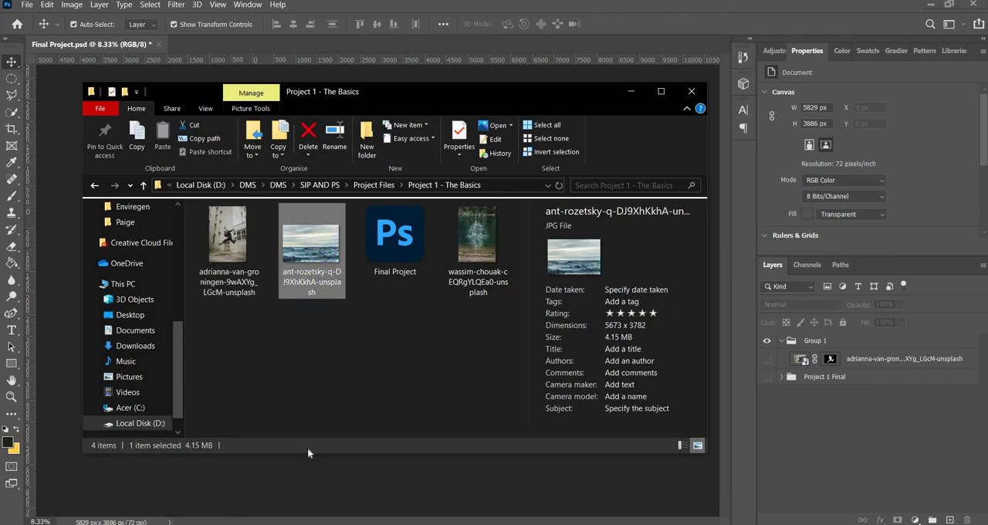
drag(313, 245, 284, 485)
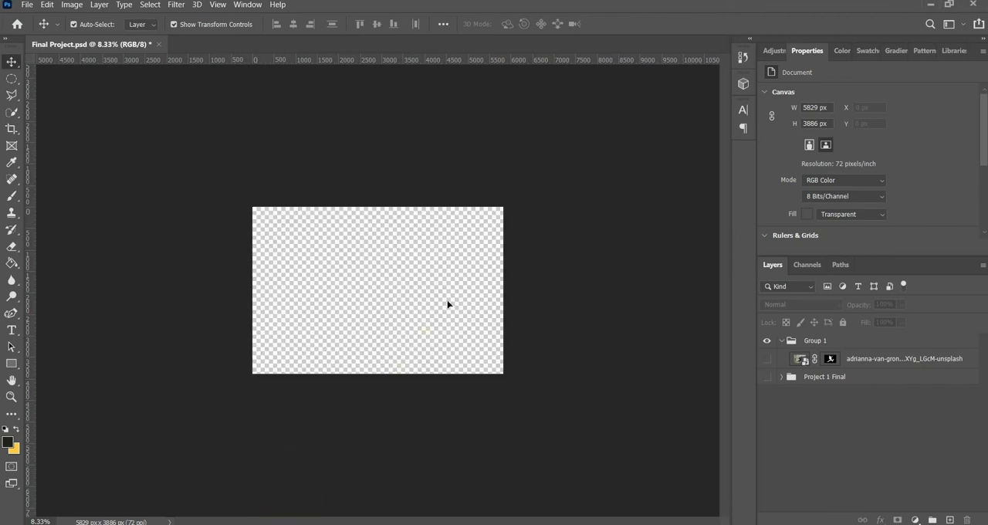
drag(450, 293, 448, 292)
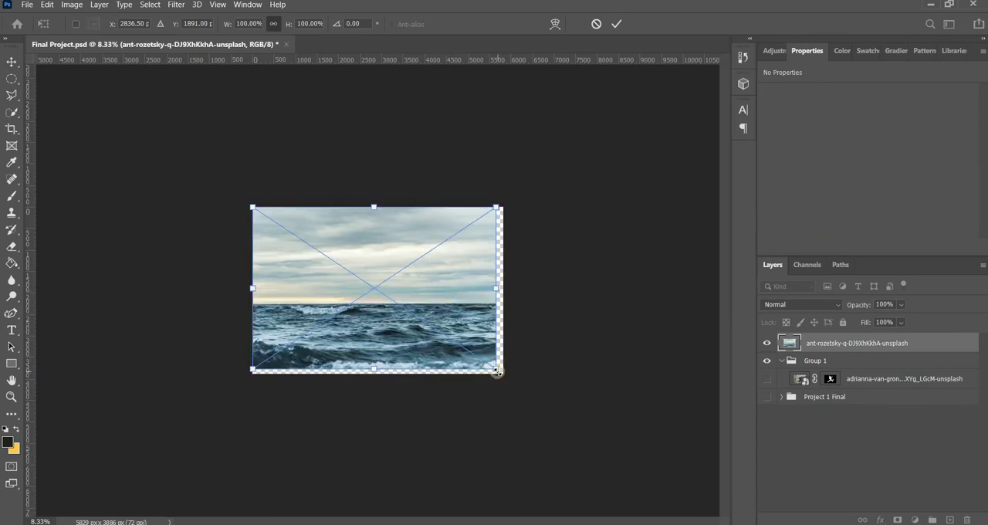
Step: Scale the ocean photo to about 106% to cover the canvas and move its layer into Group 1 below the woman layer
drag(517, 380, 464, 348)
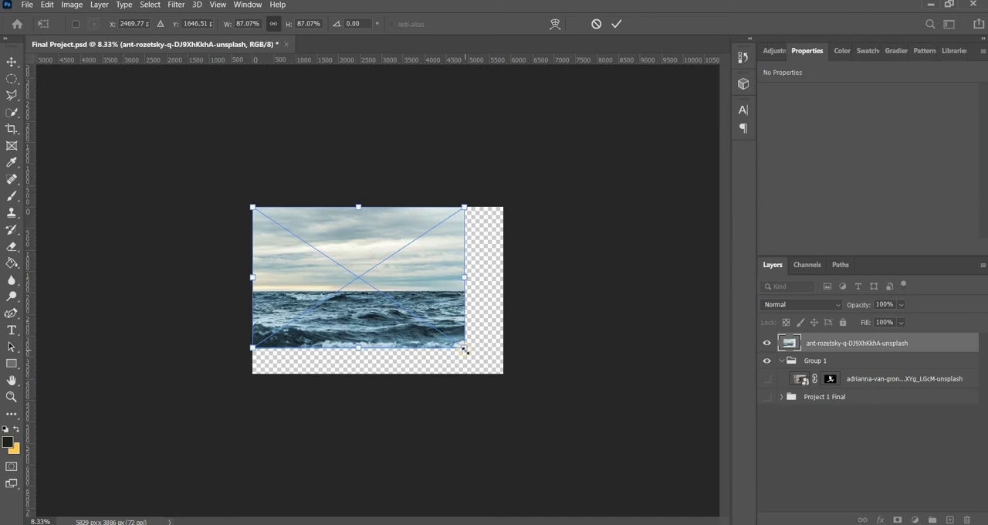
drag(466, 351, 514, 395)
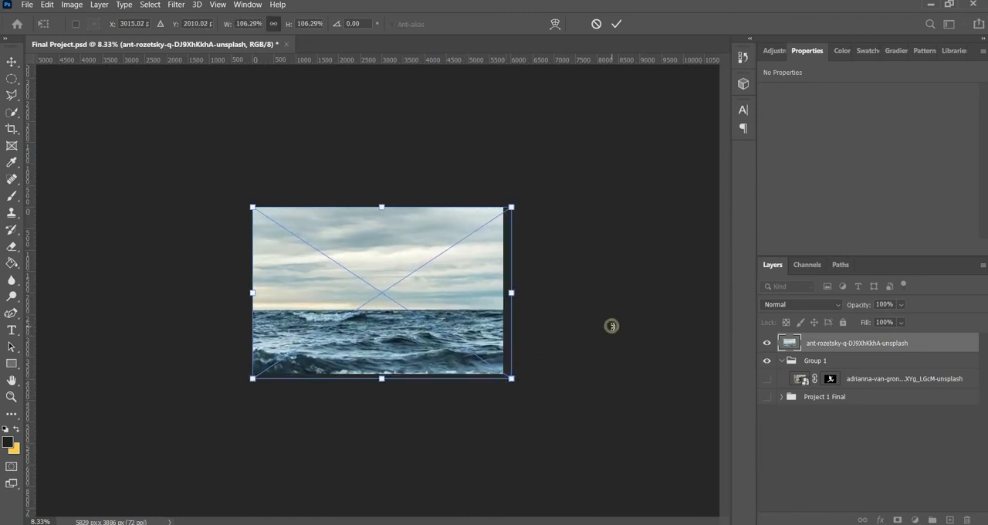
key(Return)
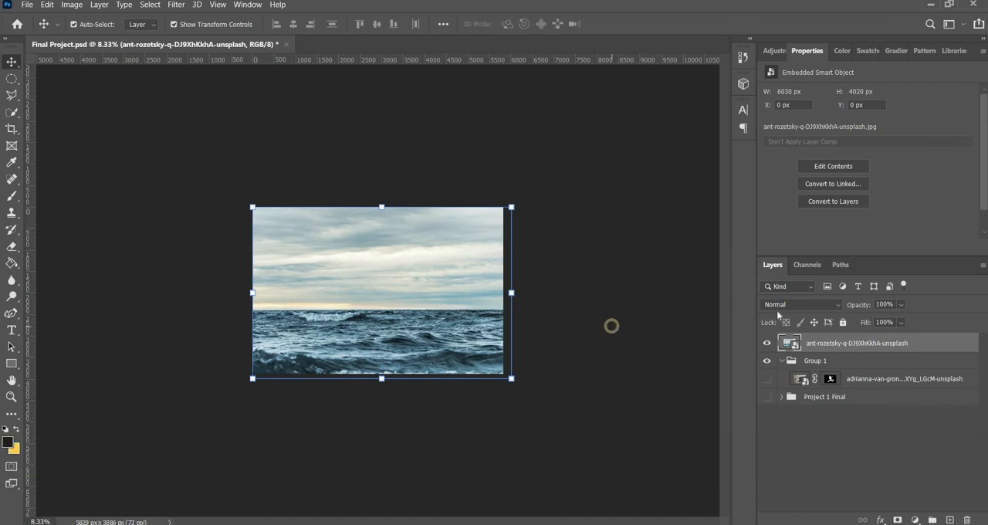
click(790, 343)
drag(795, 369, 783, 354)
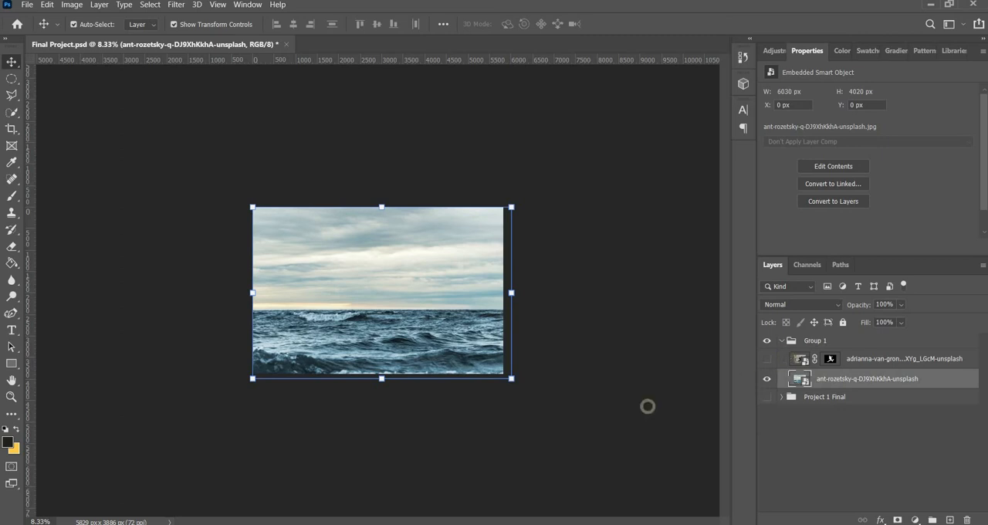
Step: Place the water splash photo wassim-chouak-cEQRgYLQEa0-unsplash above the ocean layer and enlarge it about its centre to about 118%
click(331, 523)
drag(477, 230, 380, 487)
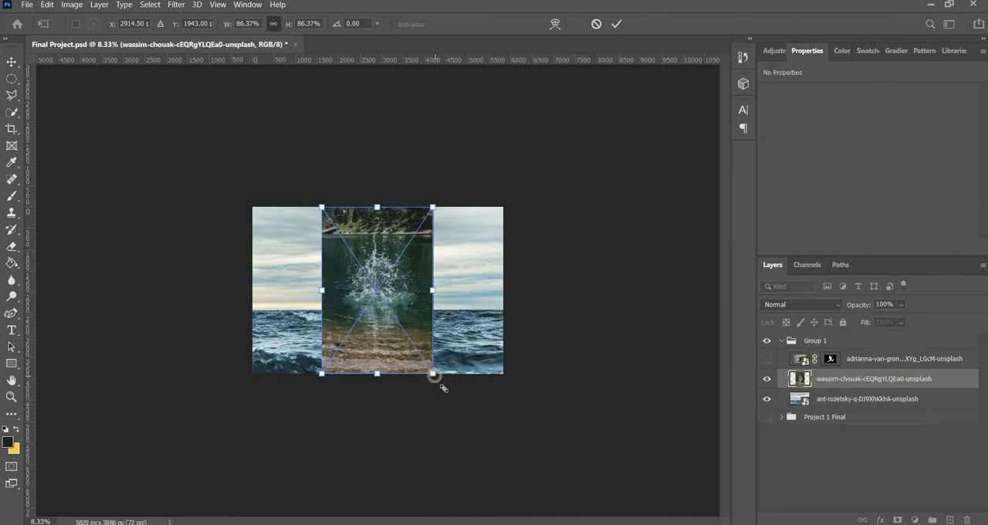
drag(433, 374, 453, 403)
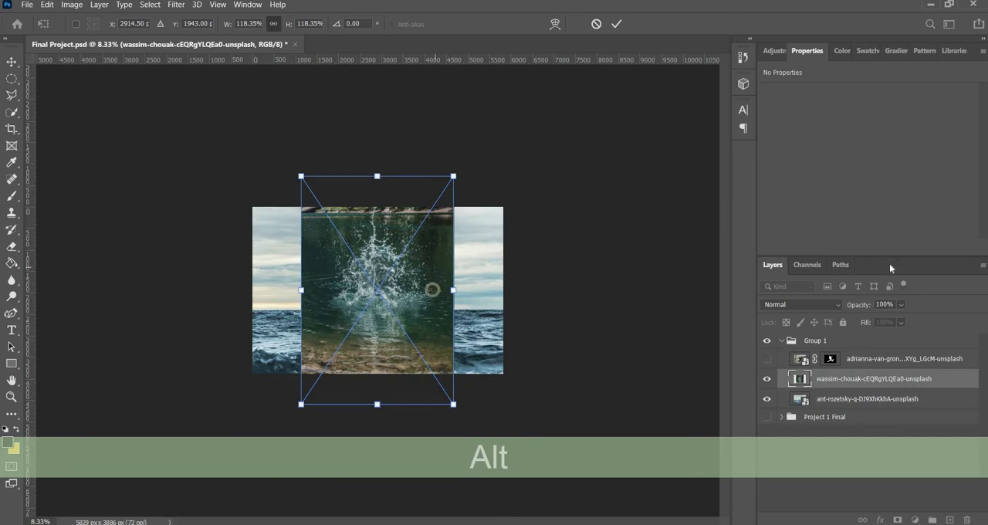
Step: Lower the splash layer's opacity to 73% and position the photo over the waves, horizontally centred with its top edge at about Y 300 px
click(901, 304)
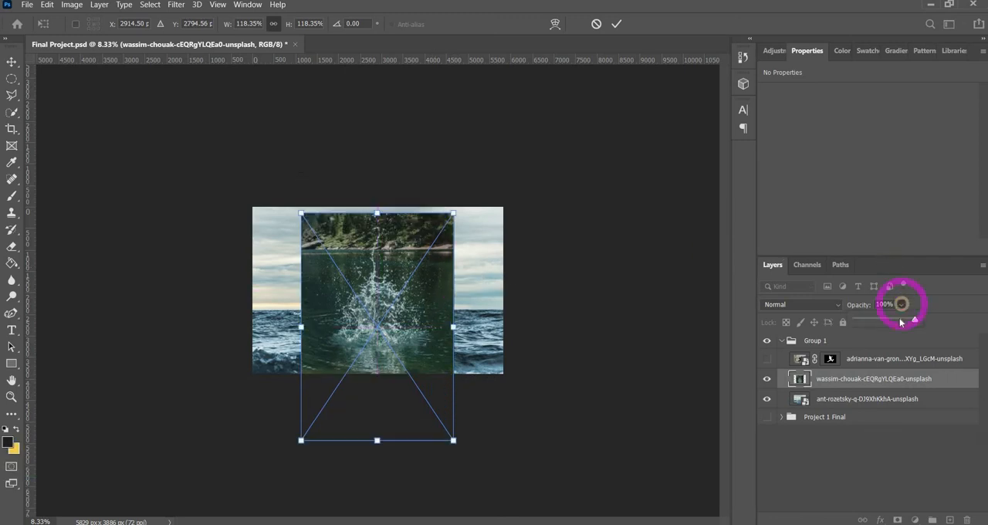
drag(899, 322, 898, 319)
drag(413, 335, 432, 328)
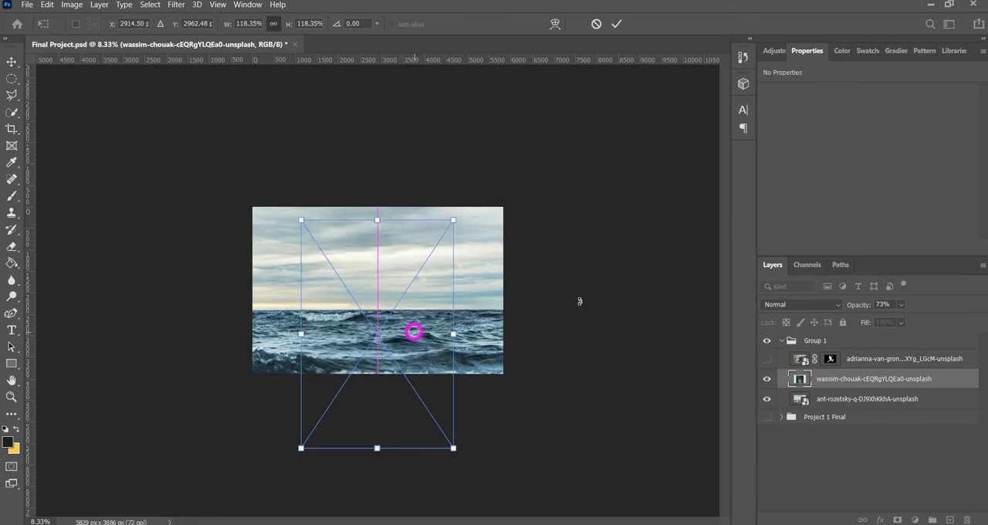
key(Return)
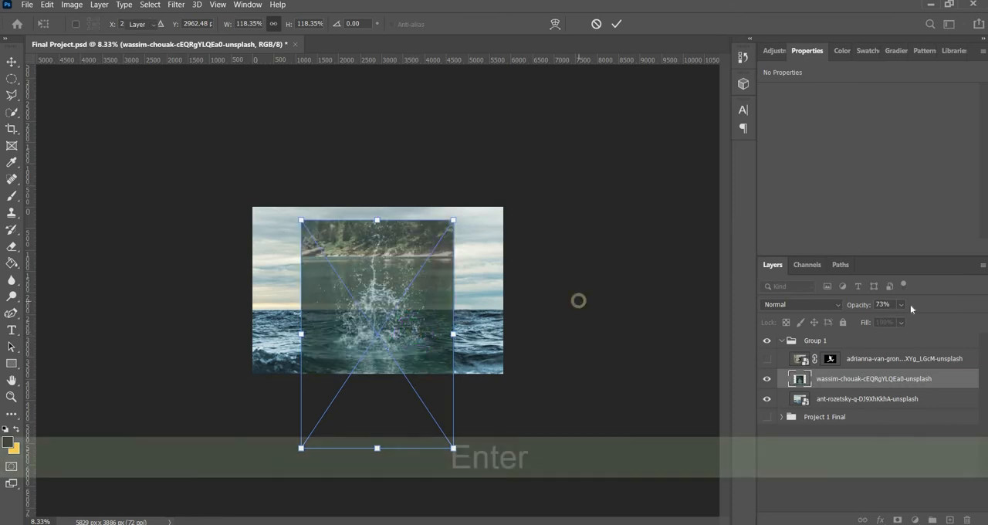
Step: Restore the splash layer's opacity to 100% and deselect the layer
click(901, 304)
drag(923, 321, 935, 321)
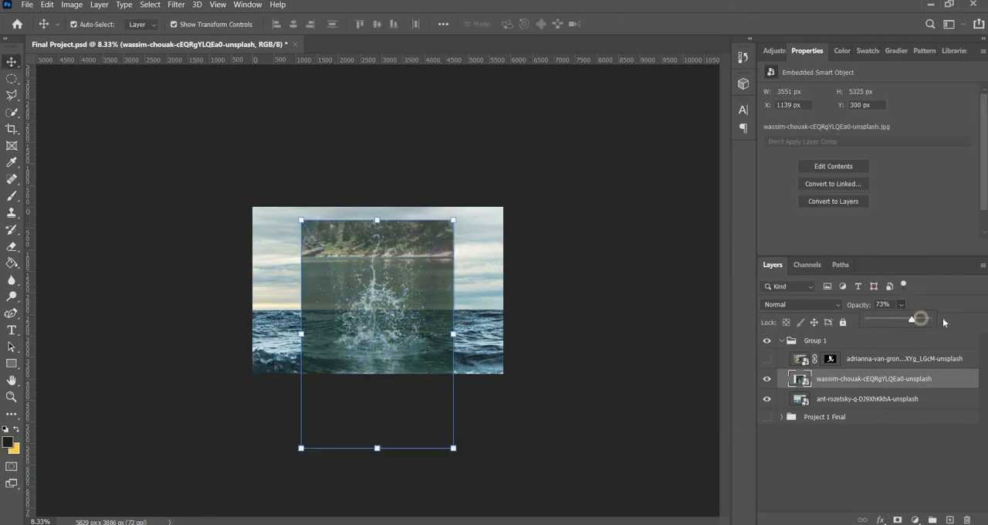
click(678, 345)
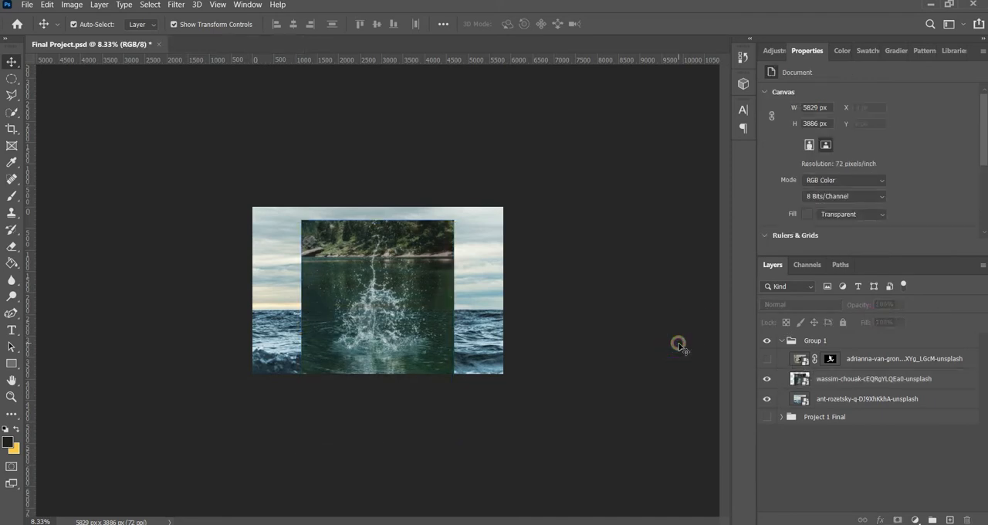
Step: Compare the canvas with and without the splash layer, and compare Group 1 with the finished Project 1 Final group
key(ctrl+equal)
key(ctrl+equal)
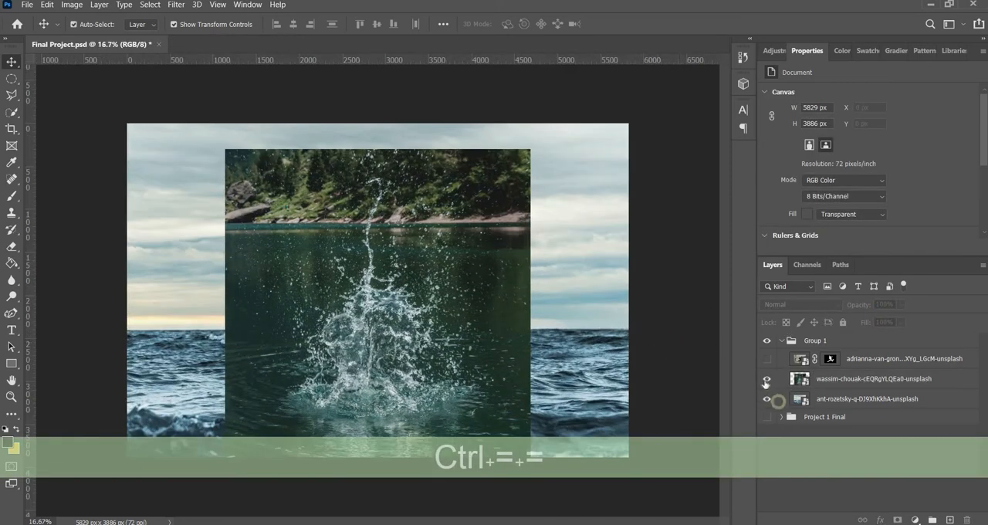
click(766, 379)
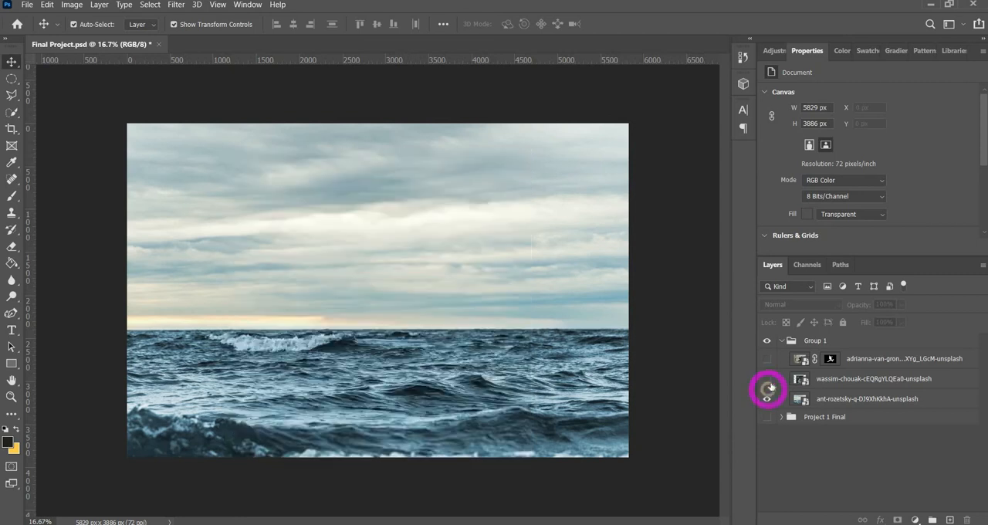
click(766, 379)
click(766, 339)
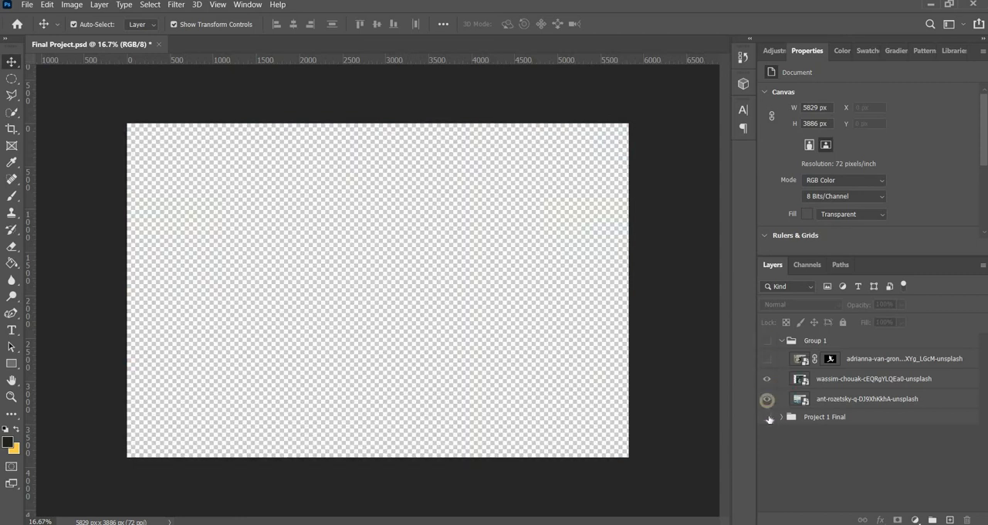
click(767, 417)
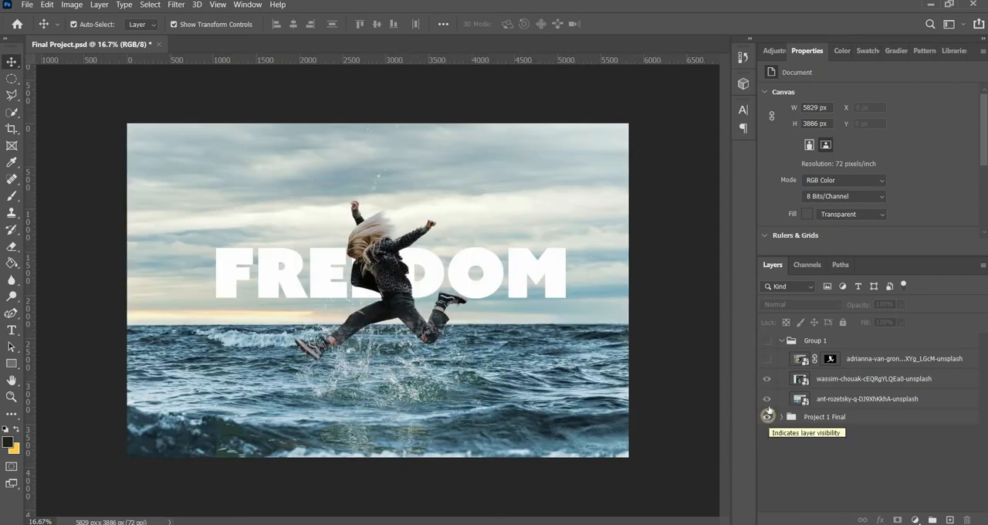
click(767, 416)
click(766, 340)
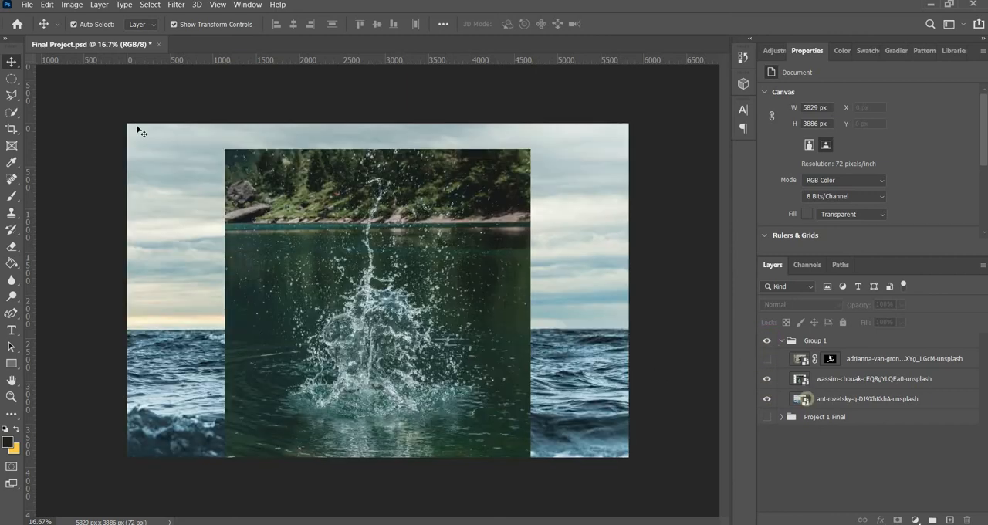
Step: Scale the splash photo down proportionally to about 2863 × 4293 px, keeping it horizontally centred over the waves
click(248, 158)
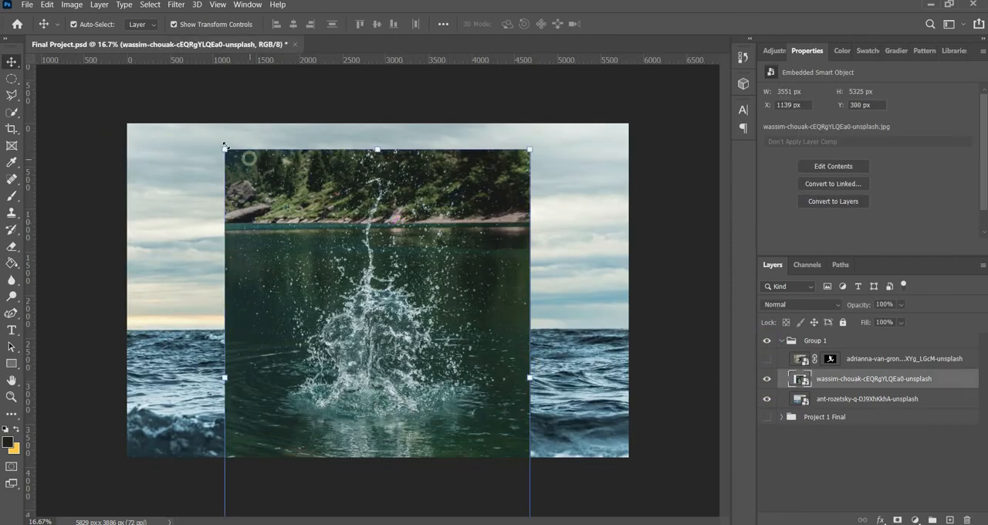
key(shift)
drag(224, 149, 360, 281)
key(ctrl+z)
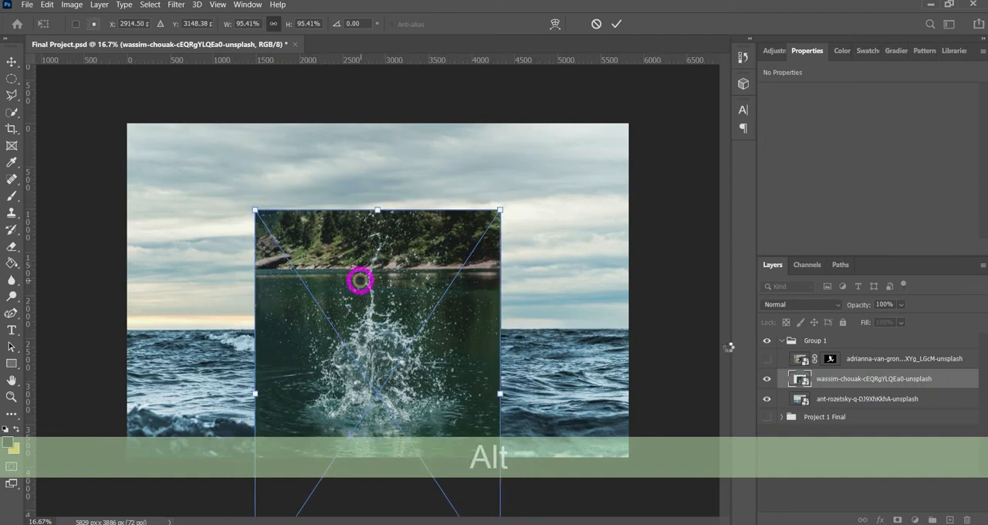
key(Return)
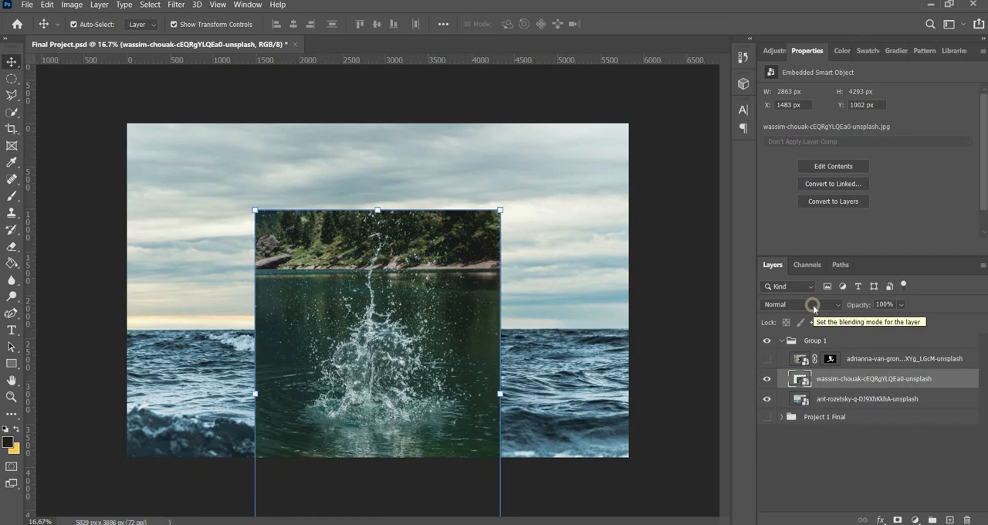
Step: Set the splash layer's blending mode to Lighten
click(812, 304)
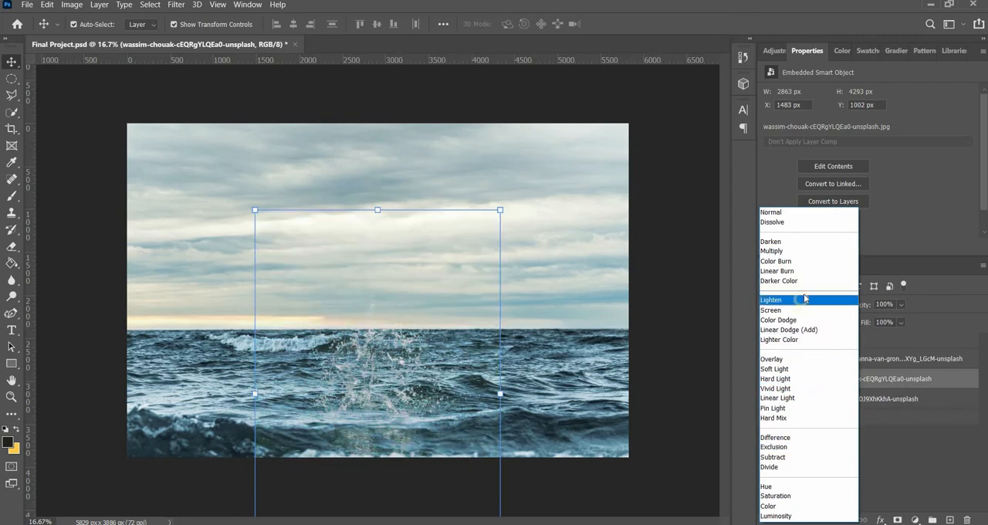
key(Up)
key(Up)
key(Up)
key(Up)
key(Up)
key(Up)
click(811, 301)
drag(403, 401, 395, 418)
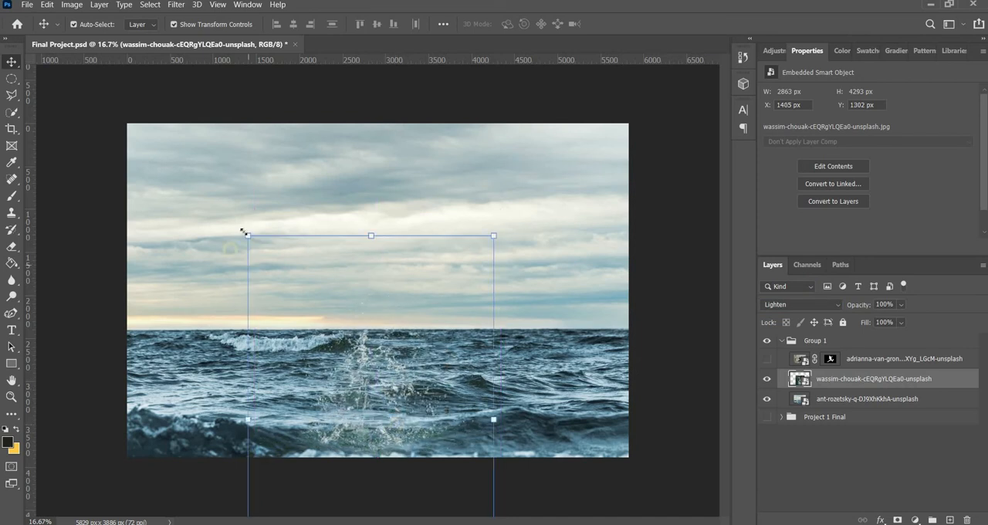
mouse_move(250, 243)
mouse_down()
mouse_move(211, 232)
mouse_move(229, 209)
mouse_move(243, 230)
mouse_up()
key(ctrl+z)
key(ctrl+z)
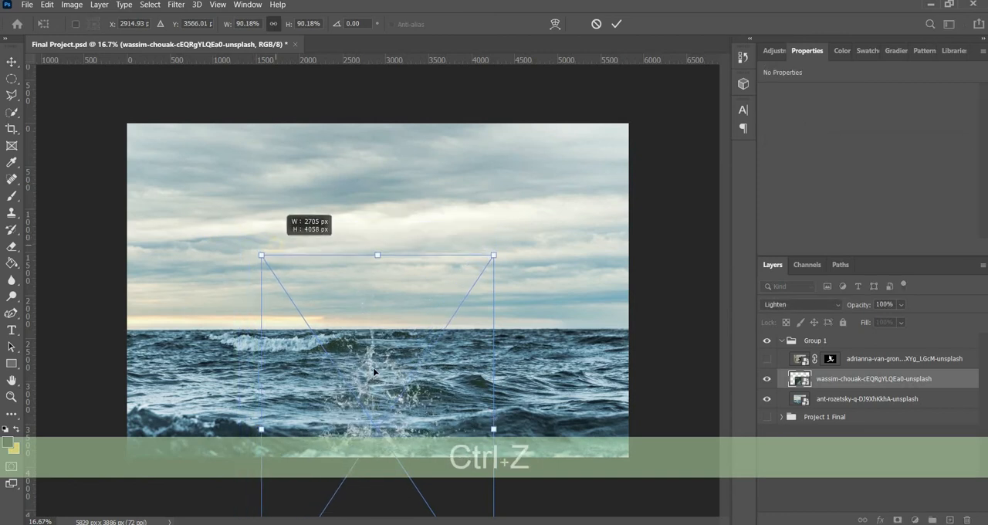
Step: Scale the splash photo proportionally to about 2705 × 4058 px, place its spray just below the horizon, and deselect the layer
drag(373, 356, 376, 337)
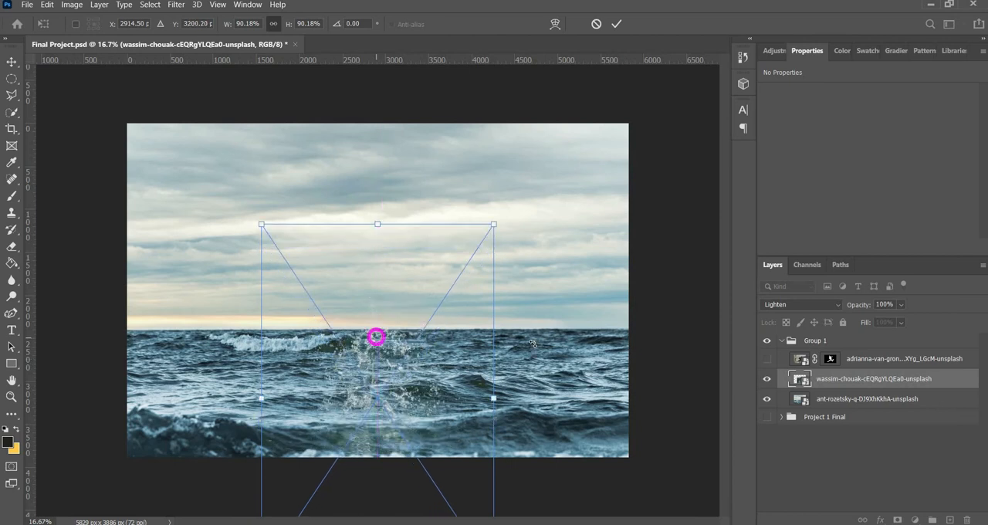
key(Return)
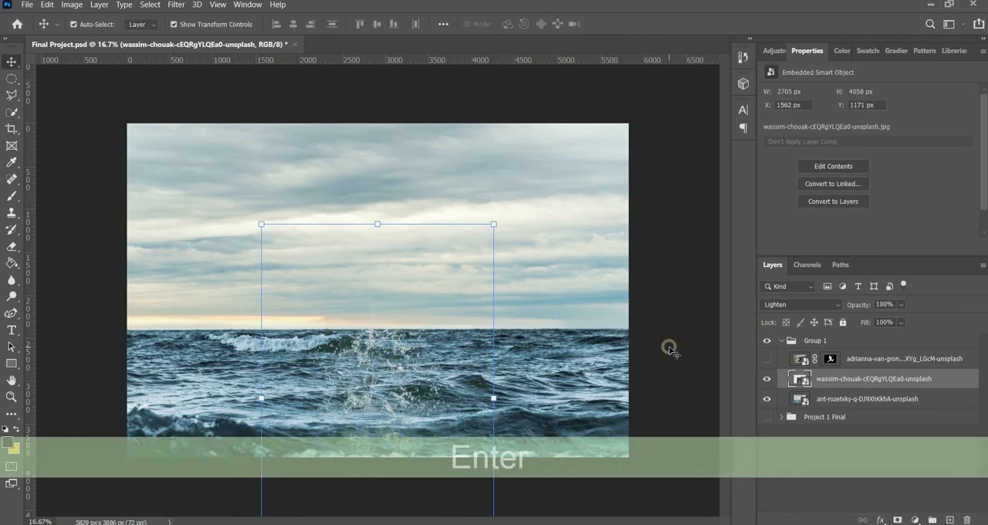
click(669, 349)
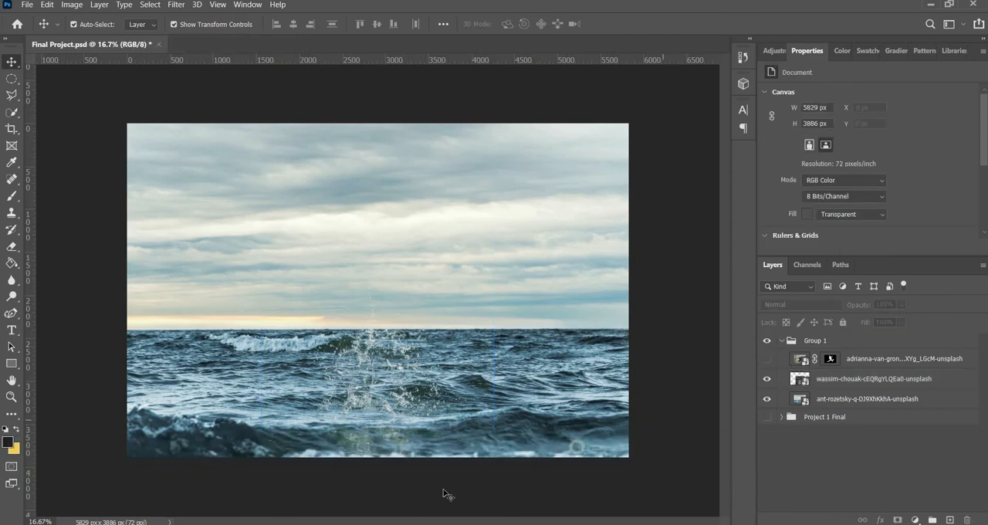
Step: Show the jumping woman layer and move her slightly up and to the right
click(767, 359)
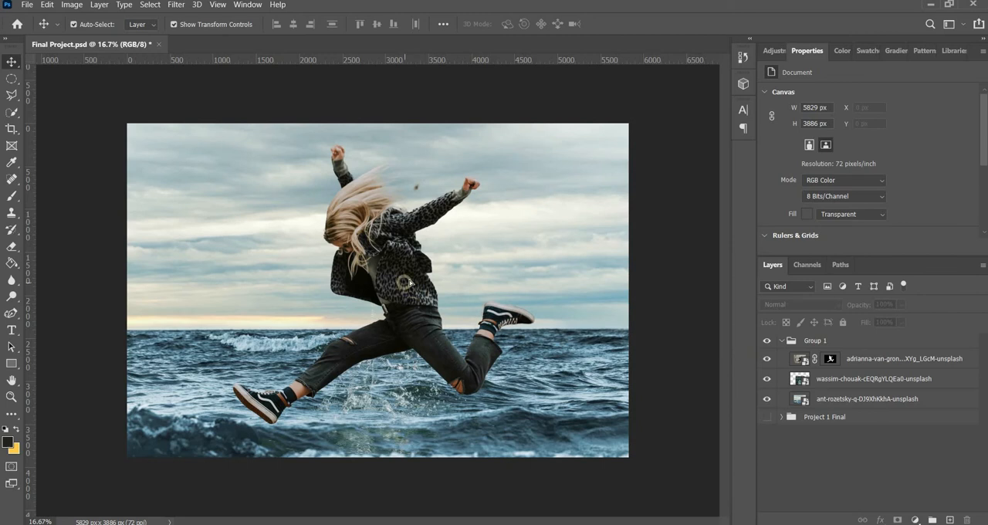
mouse_move(407, 281)
mouse_down()
mouse_move(396, 278)
mouse_move(416, 269)
mouse_up()
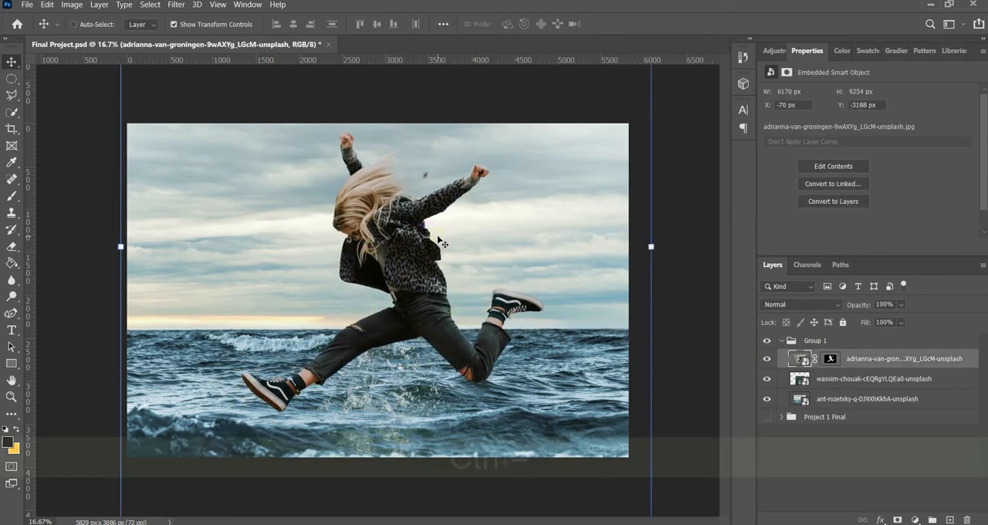
Step: Paint out the stray dark spot between the woman's hair and raised hand on her layer mask, using a black brush enlarged to 200 px
key(ctrl+equal)
key(ctrl+equal)
scroll(529, 225, up, 5)
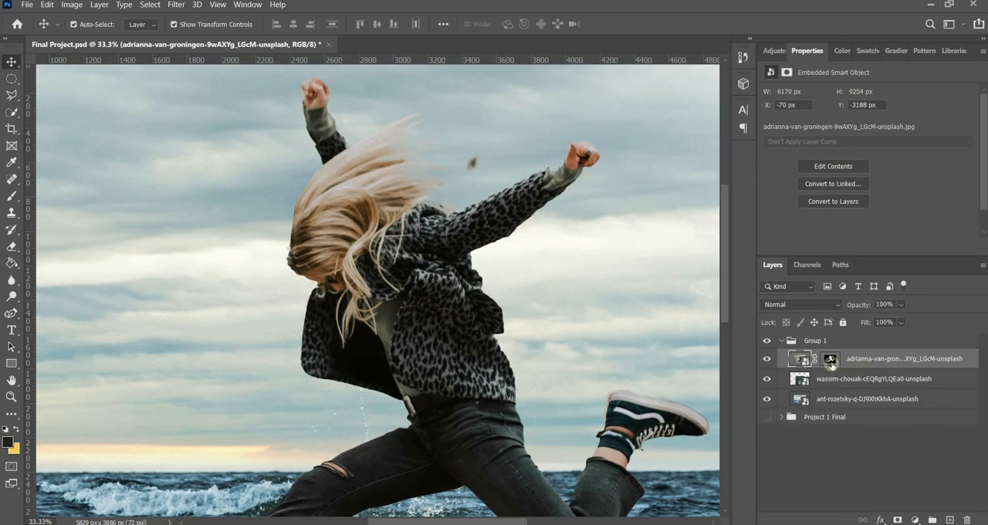
click(830, 360)
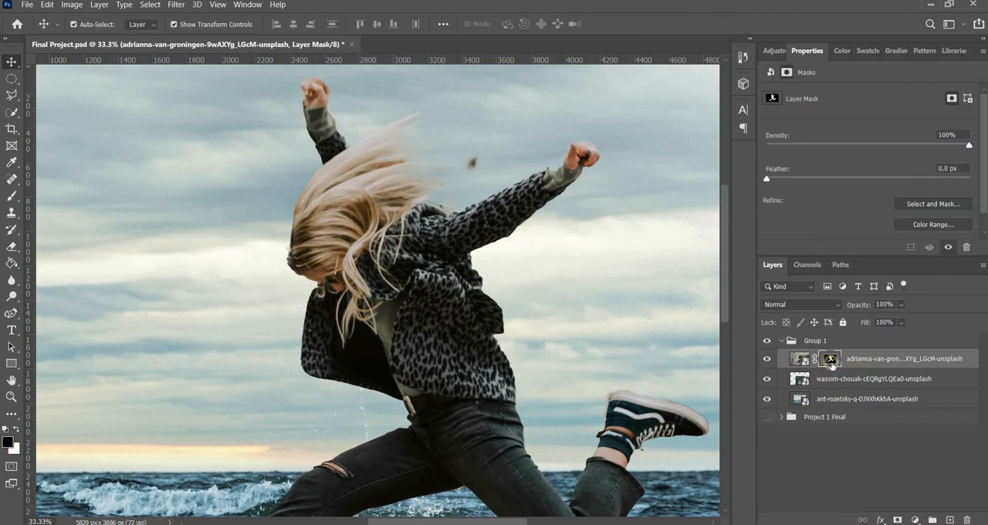
click(800, 266)
click(829, 361)
click(828, 360)
key(b)
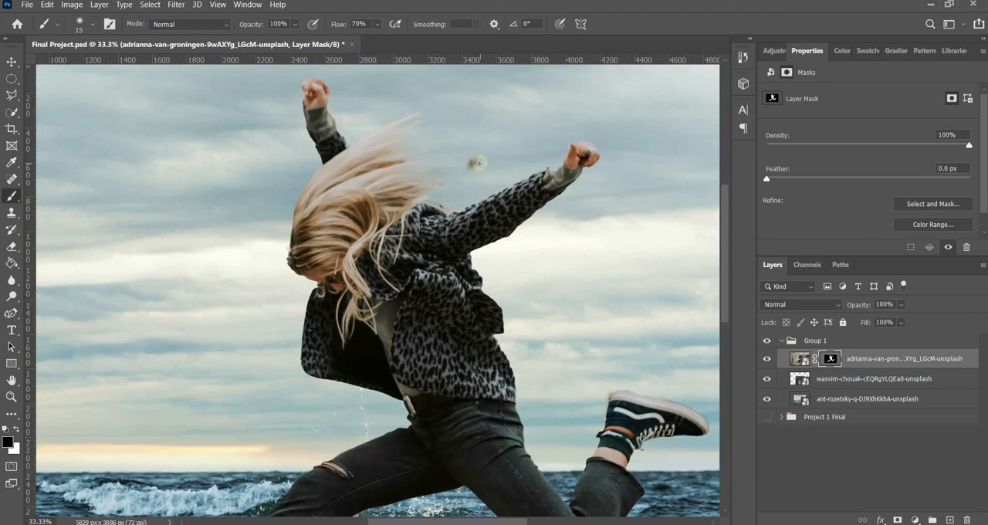
key(bracketright)
key(bracketright)
key(bracketright)
key(bracketright)
key(bracketright)
key(bracketright)
key(bracketright)
key(bracketright)
key(bracketright)
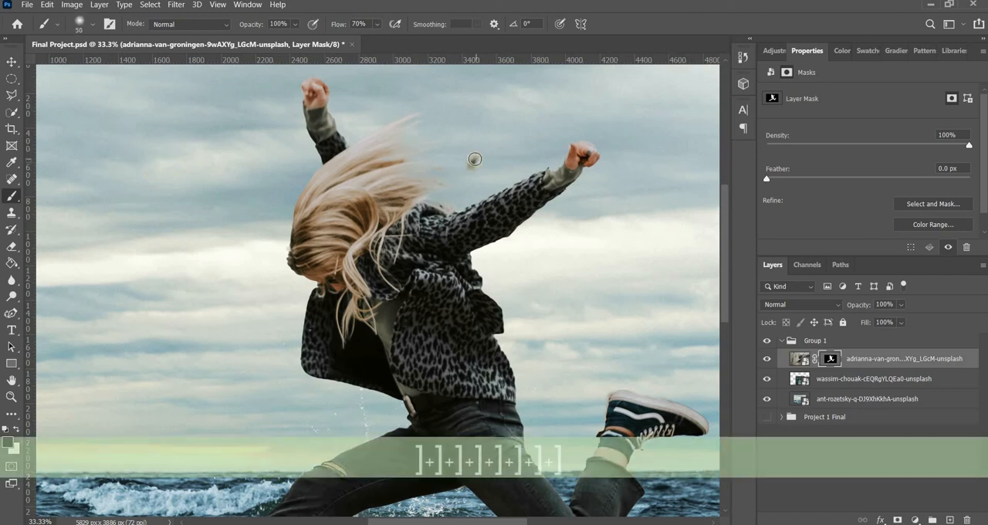
key(bracketright)
key(bracketright)
key(bracketright)
key(bracketright)
key(bracketright)
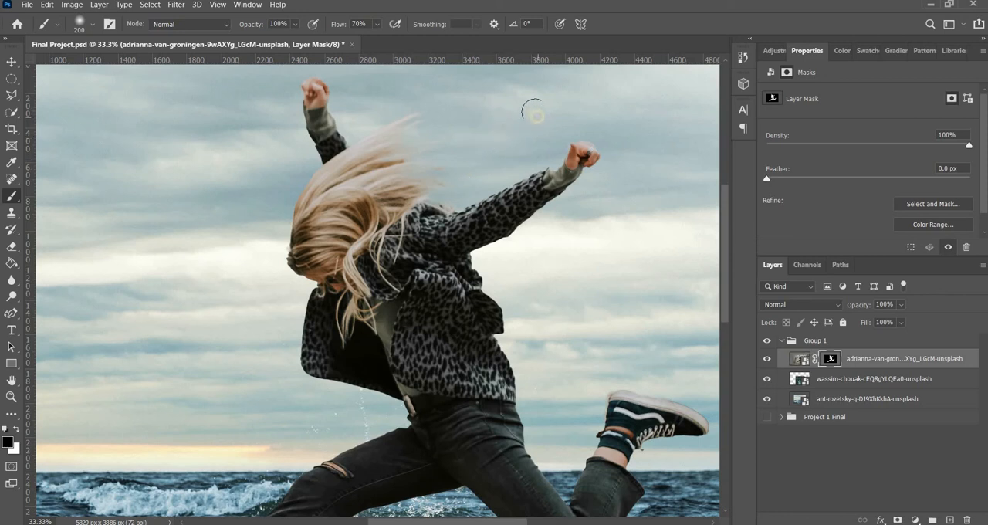
Step: Scale the jumping woman photo itself down proportionally to about 80.55% and place her over the splash
key(ctrl+minus)
key(ctrl+minus)
key(ctrl+minus)
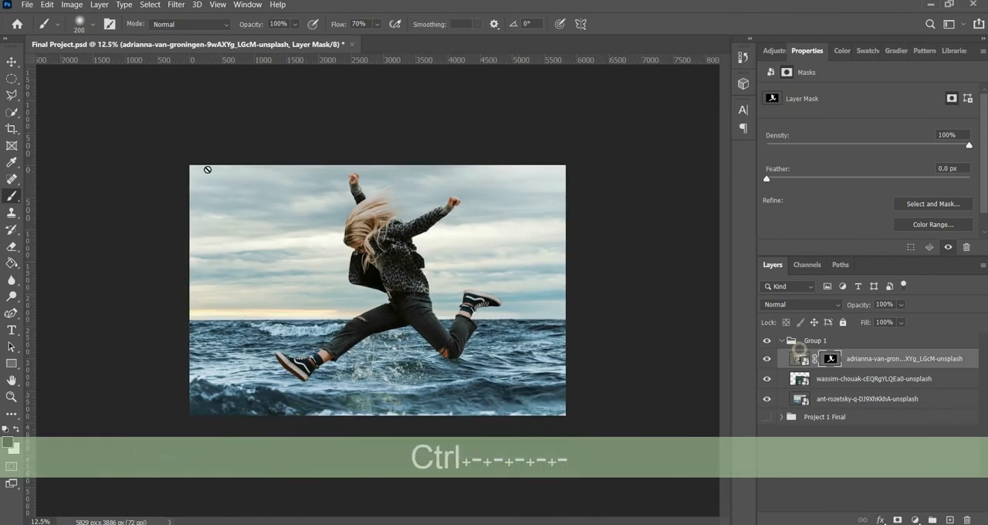
click(801, 358)
key(v)
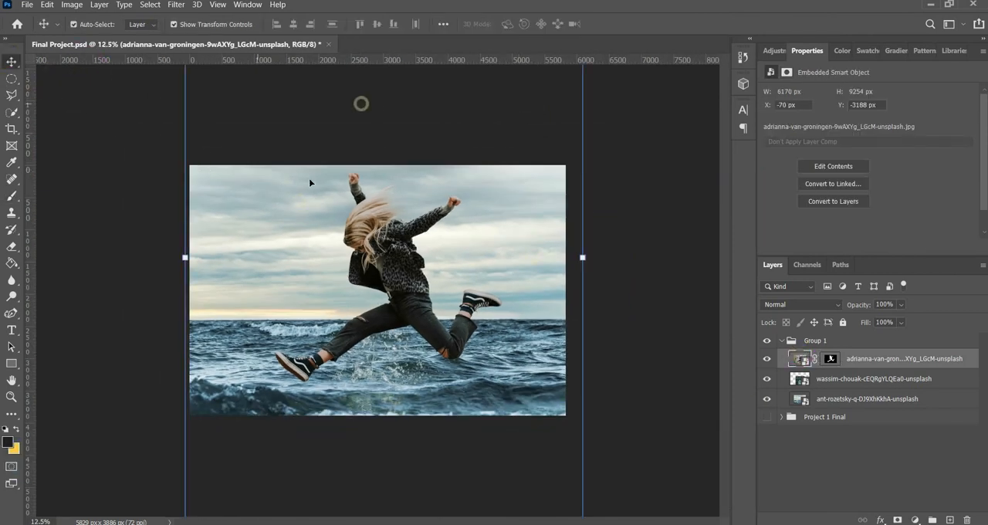
key(ctrl+minus)
key(ctrl+minus)
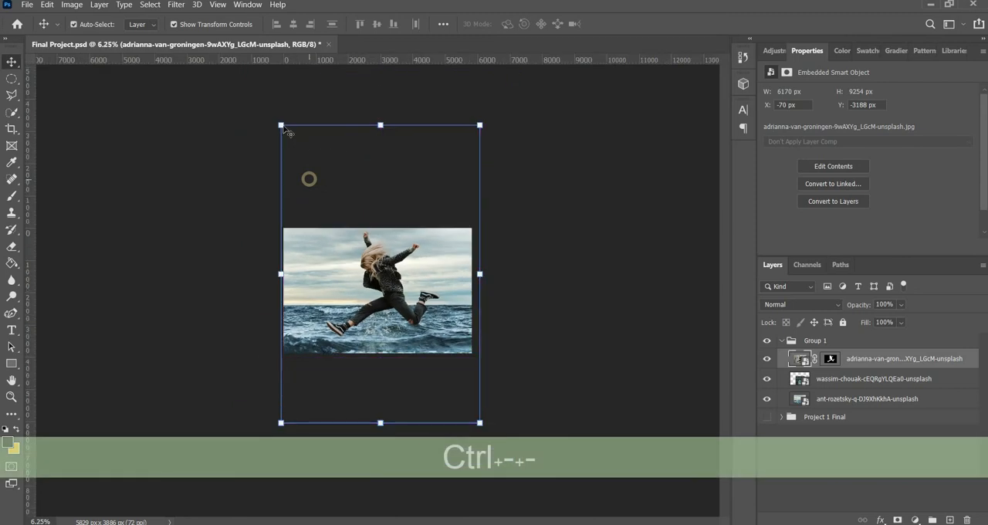
drag(281, 126, 333, 174)
drag(407, 289, 384, 271)
Step: Shrink the jumping woman further to about 66.23% (4087 × 6129 px) and position her just above the splash
key(ctrl+equal)
key(ctrl+equal)
key(ctrl+equal)
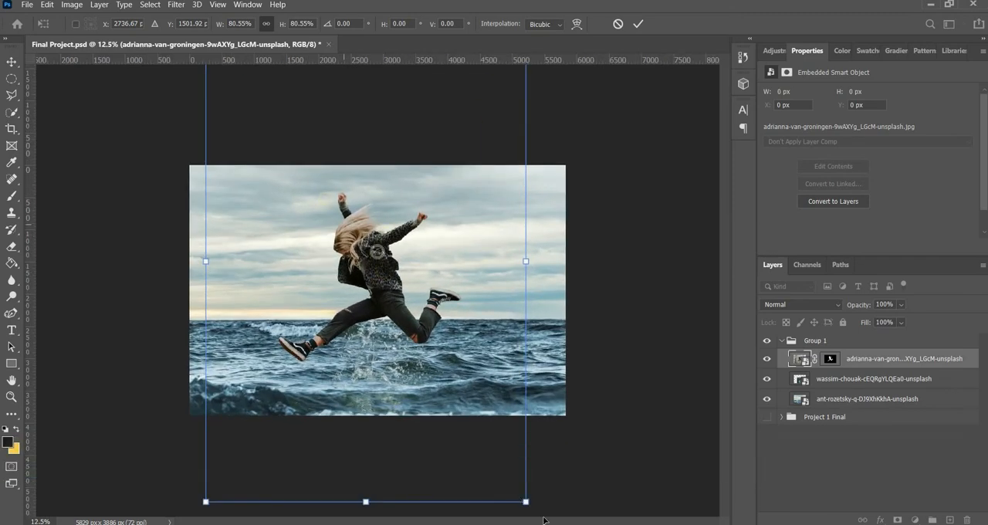
drag(526, 502, 496, 454)
drag(407, 296, 432, 322)
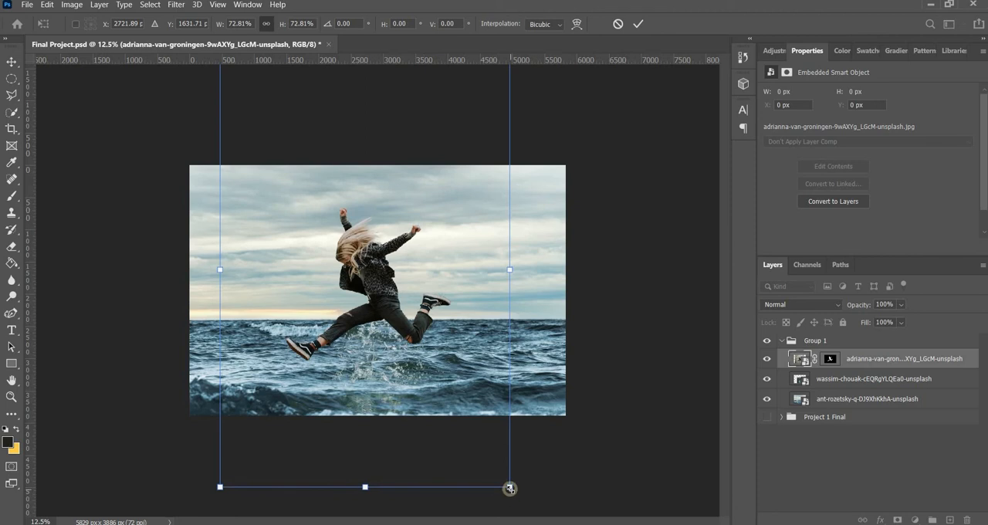
drag(509, 488, 497, 467)
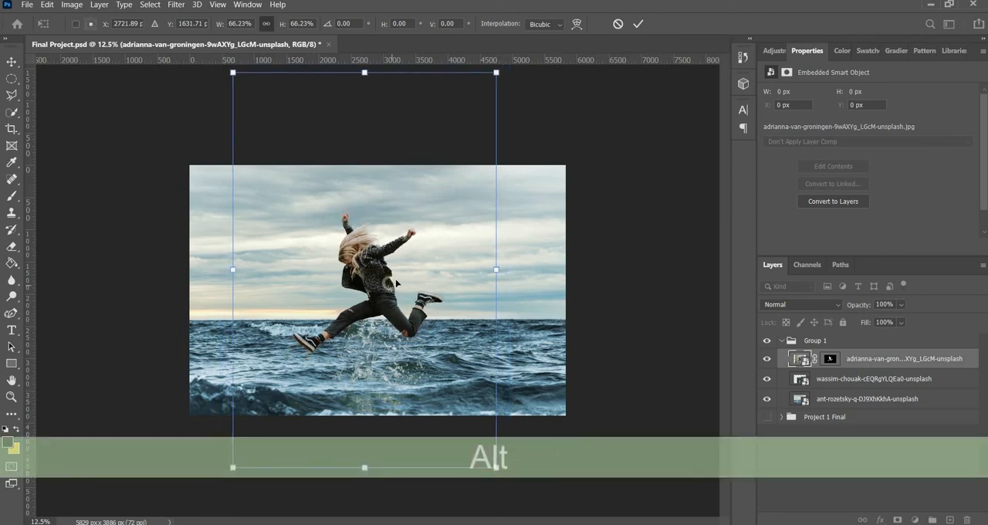
drag(386, 283, 387, 293)
key(Return)
Step: Duplicate the splash layer and move the copy above the jumping woman layer
key(ctrl+=)
key(ctrl+=)
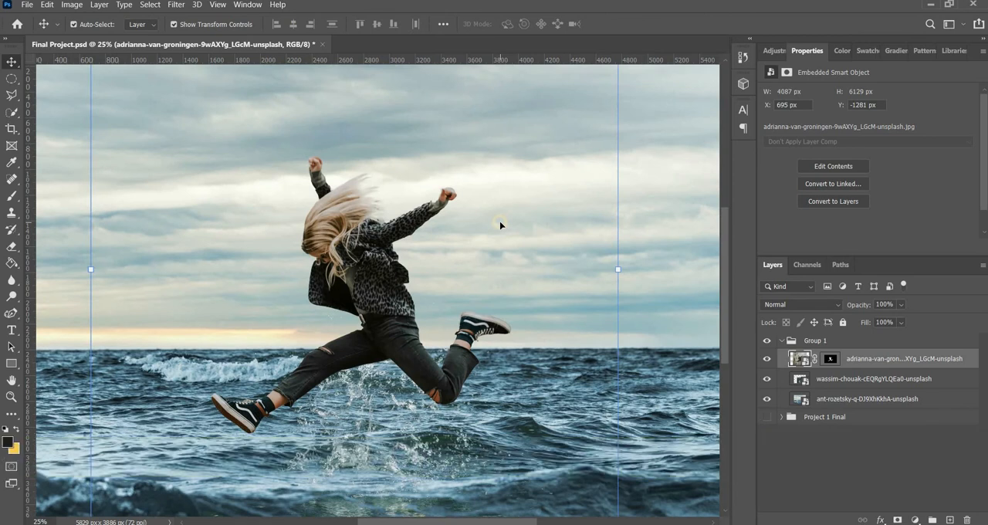
click(670, 307)
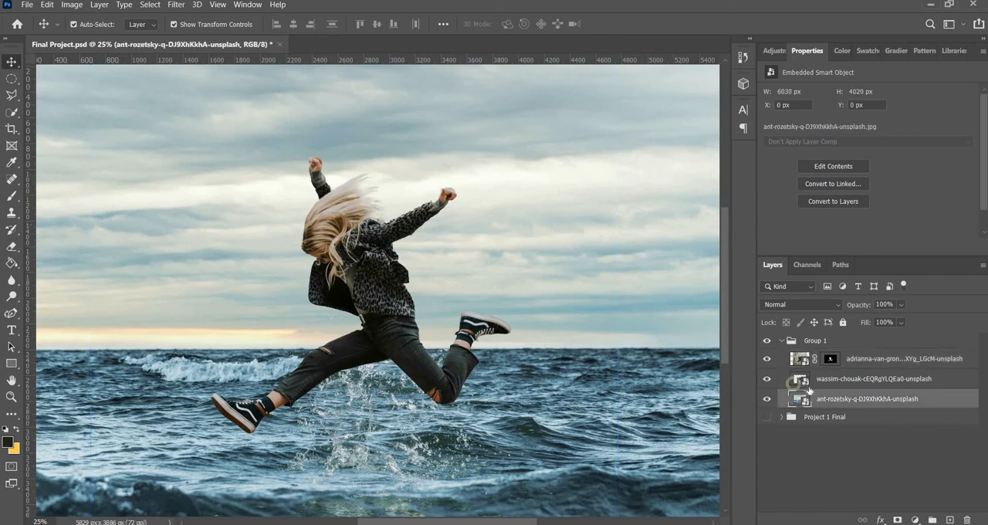
click(803, 385)
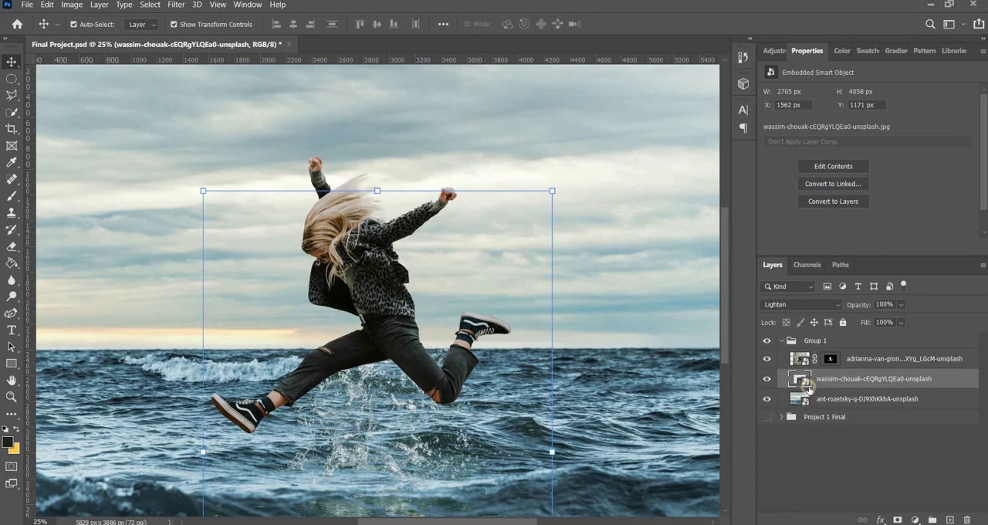
key(ctrl+j)
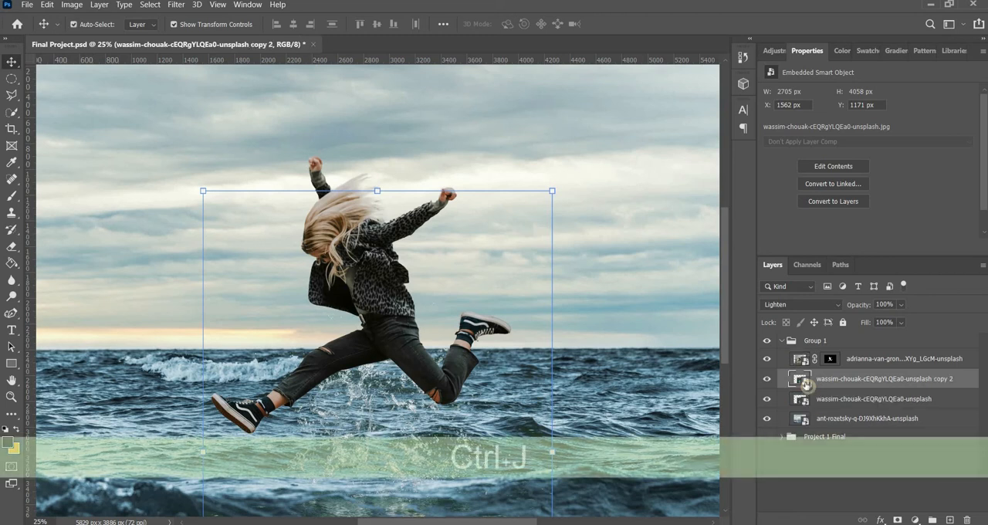
drag(803, 383, 801, 356)
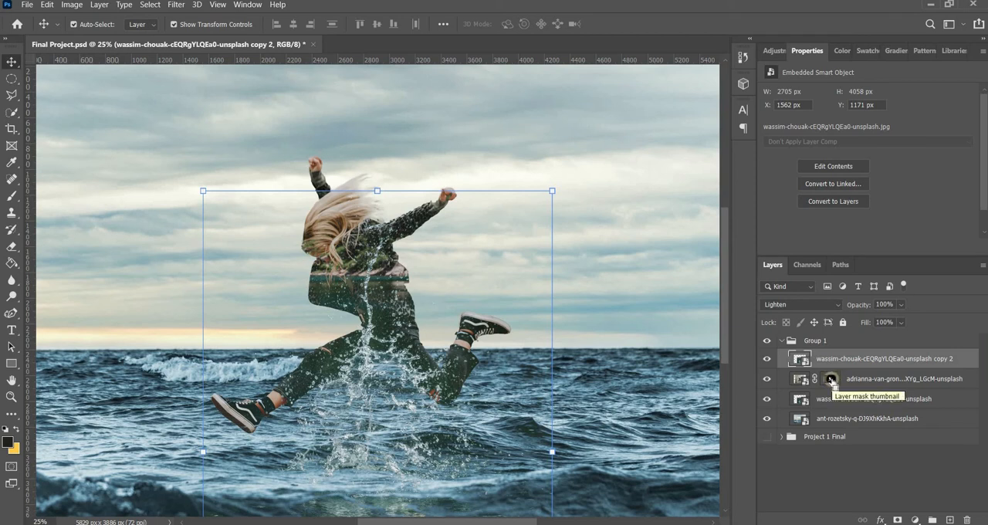
Step: Mask the splash copy with a selection loaded from the woman's layer mask, and invert the new mask
key(ctrl)
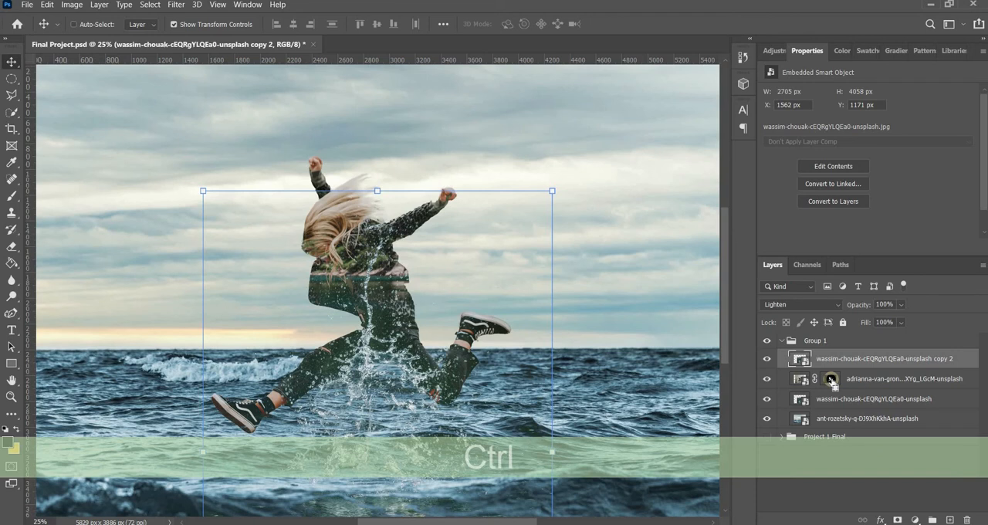
ctrl+click(830, 379)
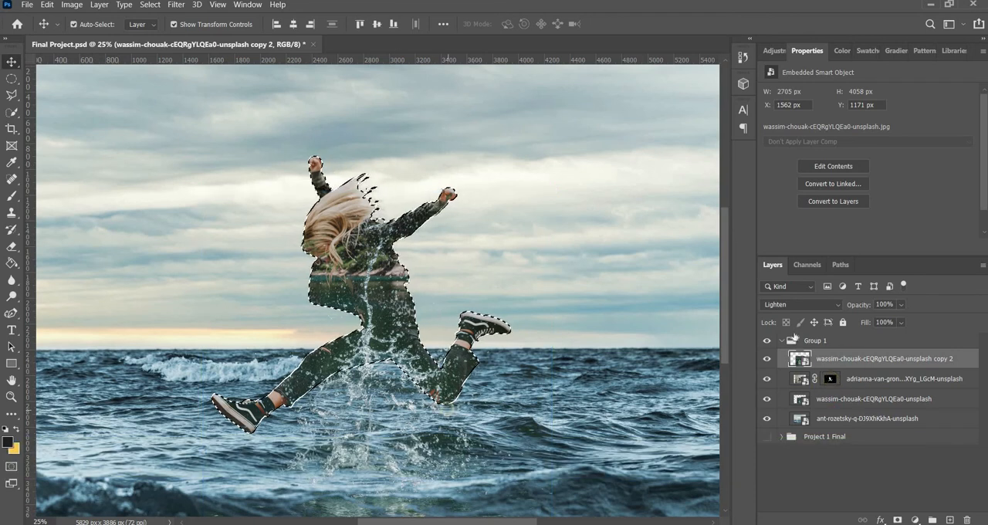
click(897, 519)
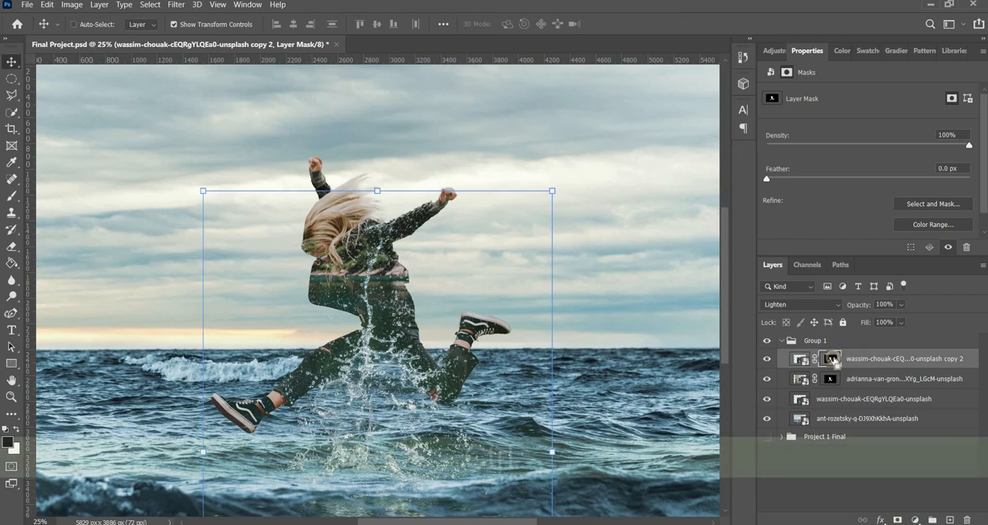
key(ctrl+i)
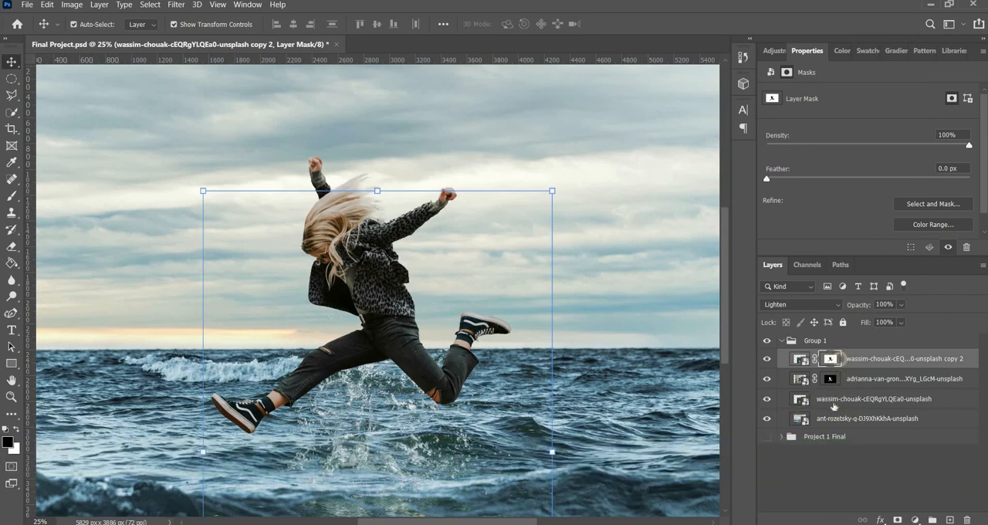
Step: Reveal the splash over the woman's legs by painting on the copy's mask with a white brush enlarged to 600 px
click(10, 196)
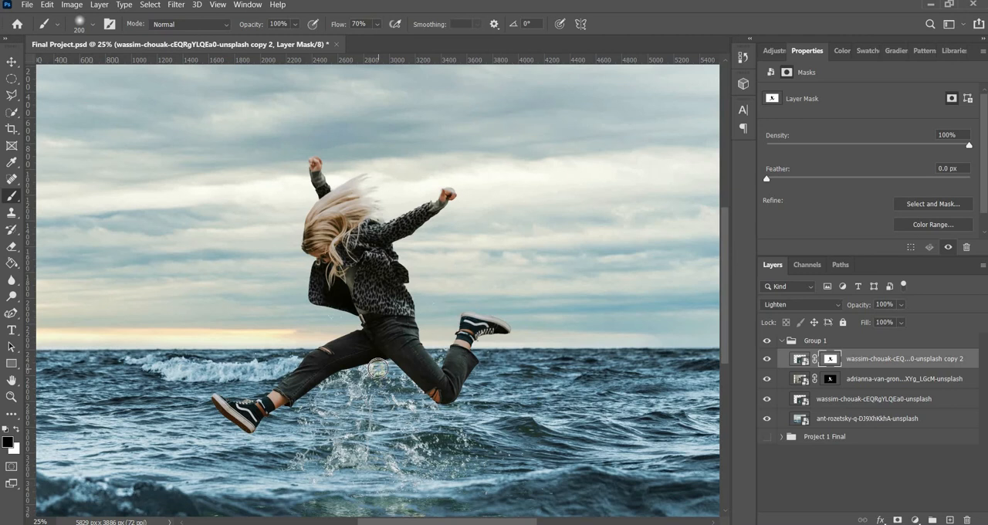
key(x)
key(bracketright)
key(bracketright)
key(bracketright)
key(bracketright)
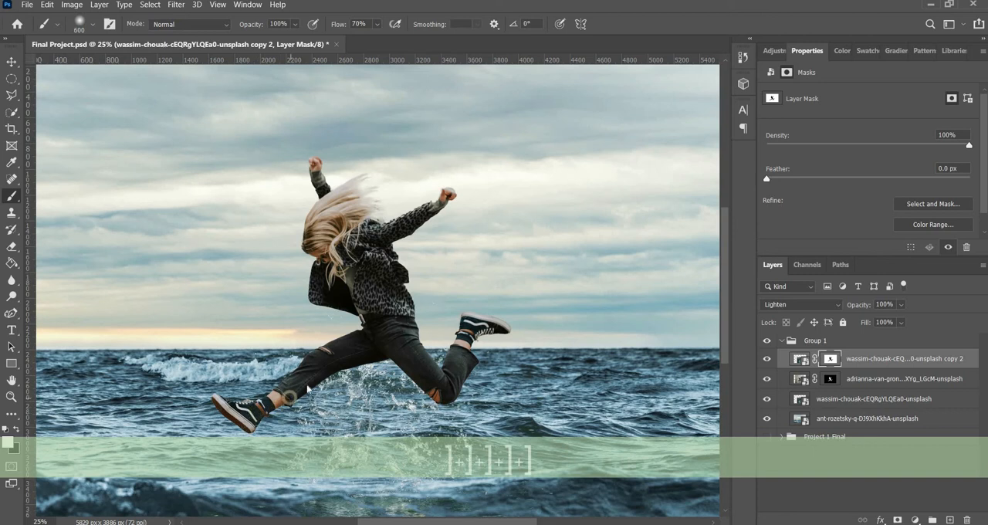
mouse_move(356, 381)
mouse_down()
mouse_move(375, 379)
mouse_move(437, 414)
mouse_move(455, 395)
mouse_up()
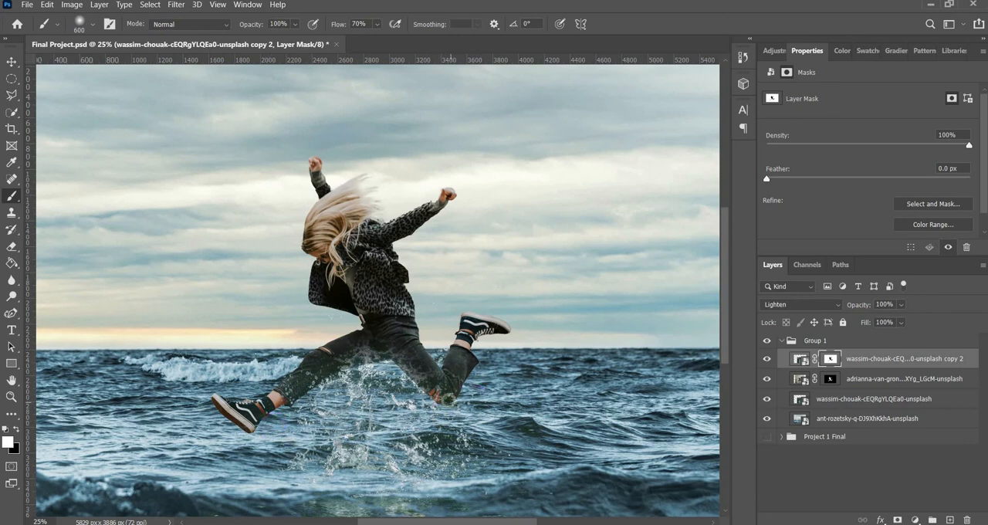
Step: Hide excess splash around the woman's hips, thighs and rear foot by dabbing black on the copy's mask with the 600 px brush
key(ctrl+minus)
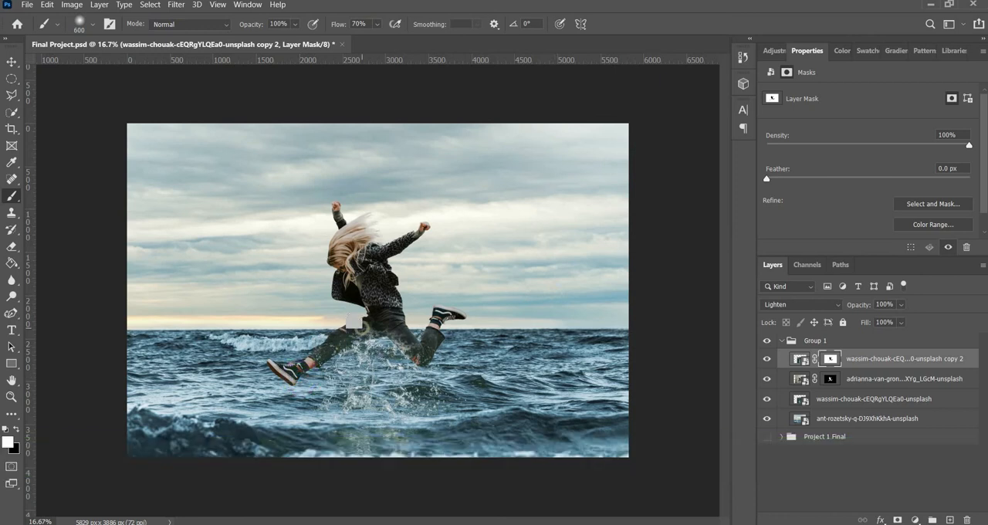
key(x)
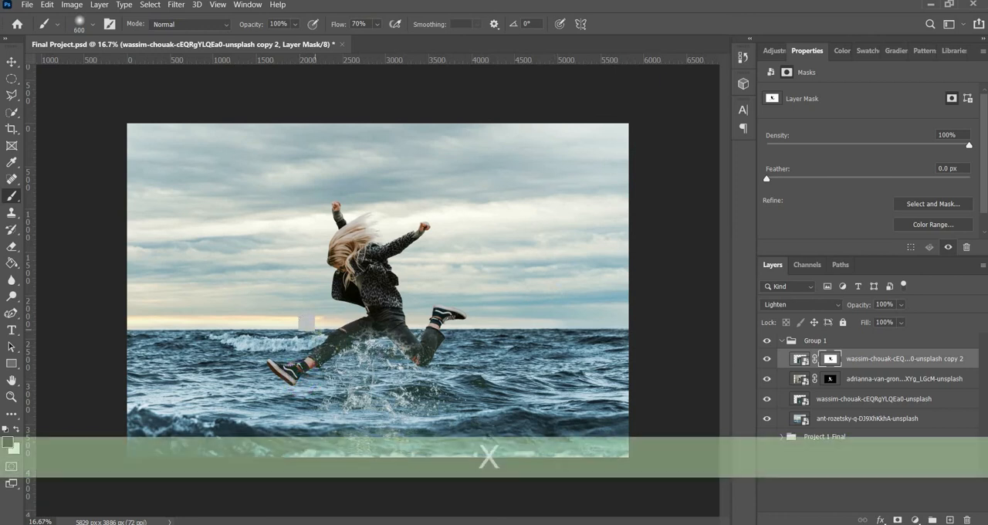
click(406, 309)
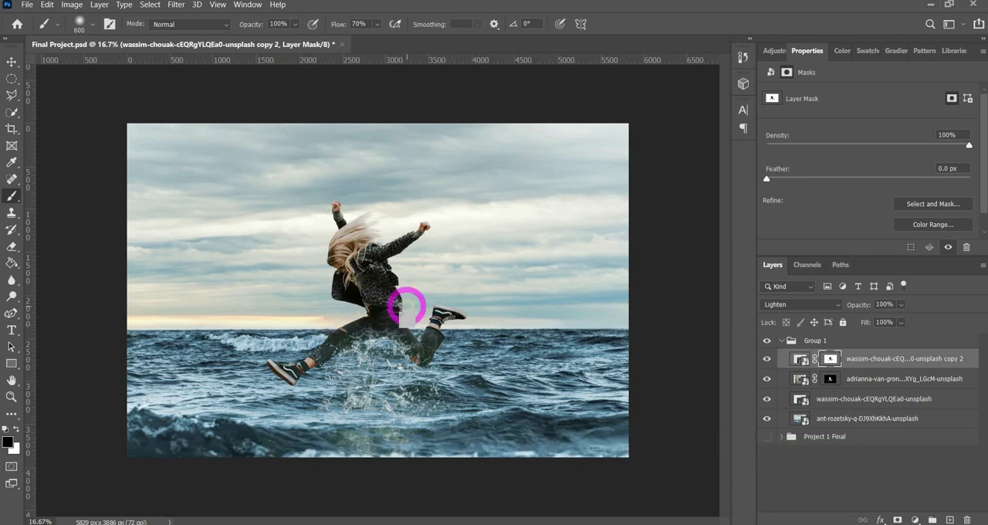
click(404, 335)
click(440, 326)
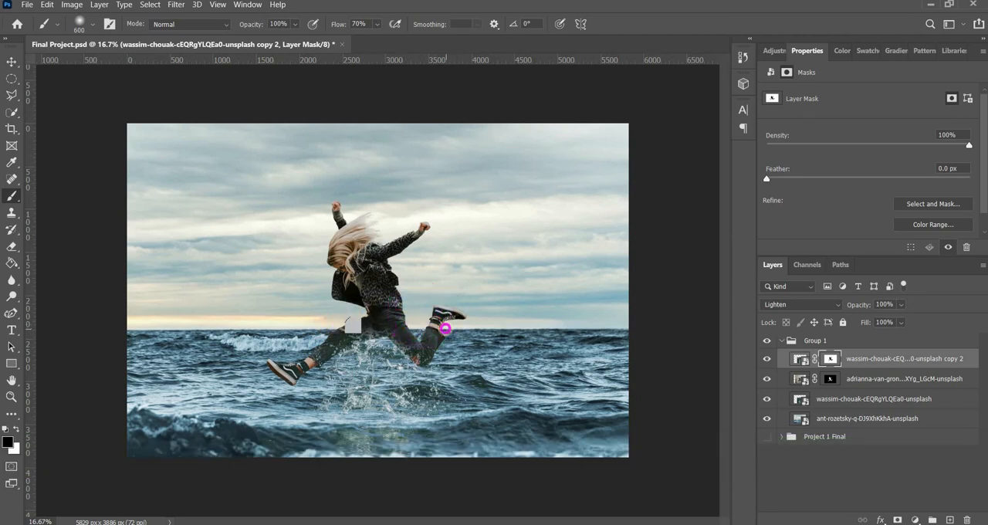
click(348, 315)
click(372, 311)
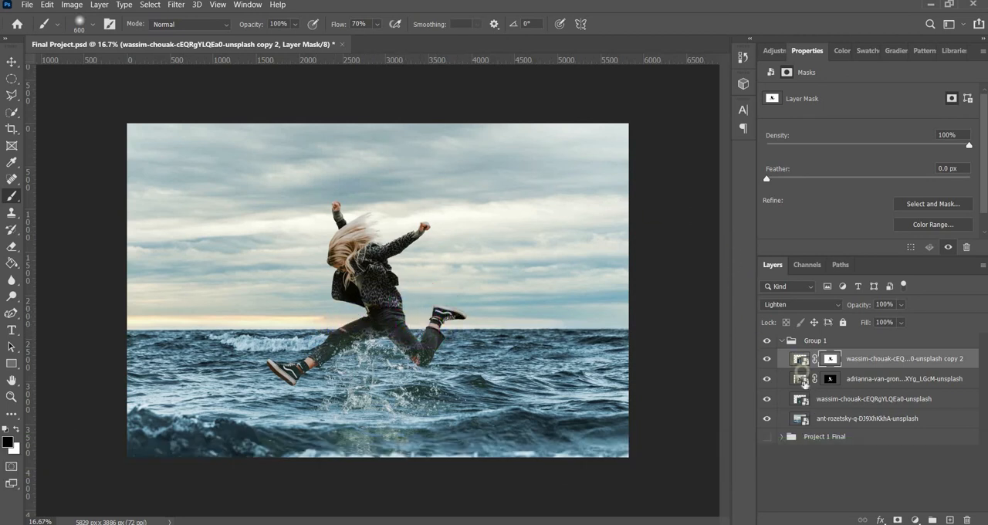
Step: Move the jumping woman layer slightly up and left, by about 84 px and 24 px, and deselect all layers
click(802, 379)
click(11, 62)
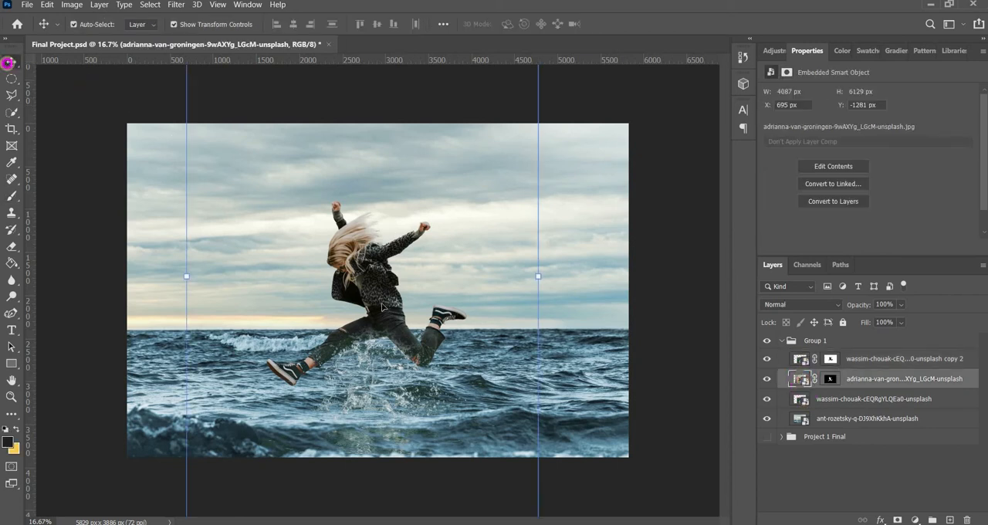
drag(380, 299, 377, 283)
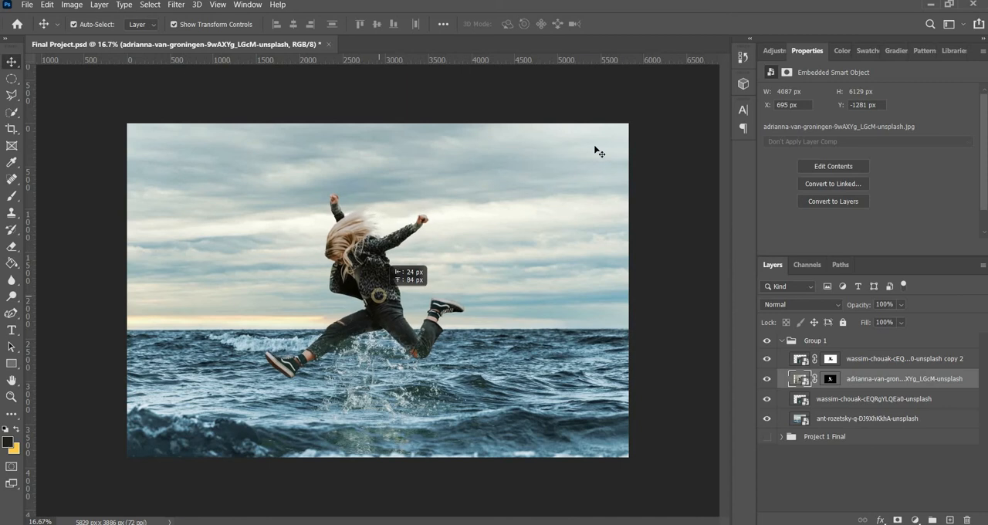
click(595, 149)
click(668, 201)
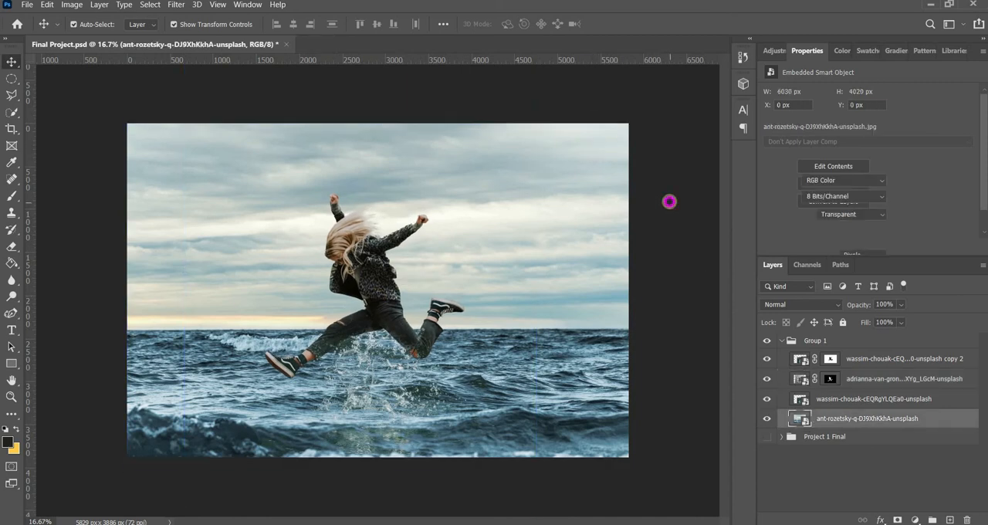
click(897, 455)
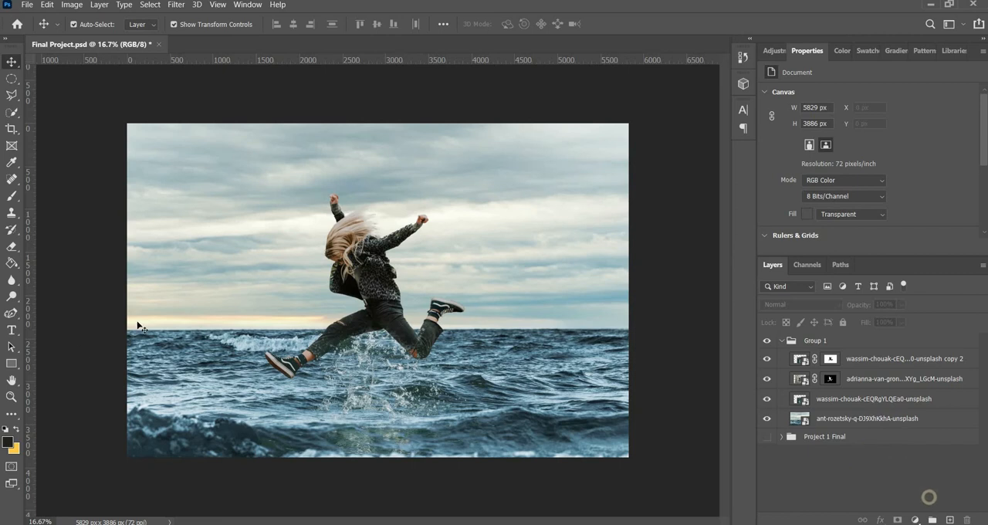
Step: Add a placeholder text layer over the sky and set it in Azo Sans Uber at 541 pt
key(t)
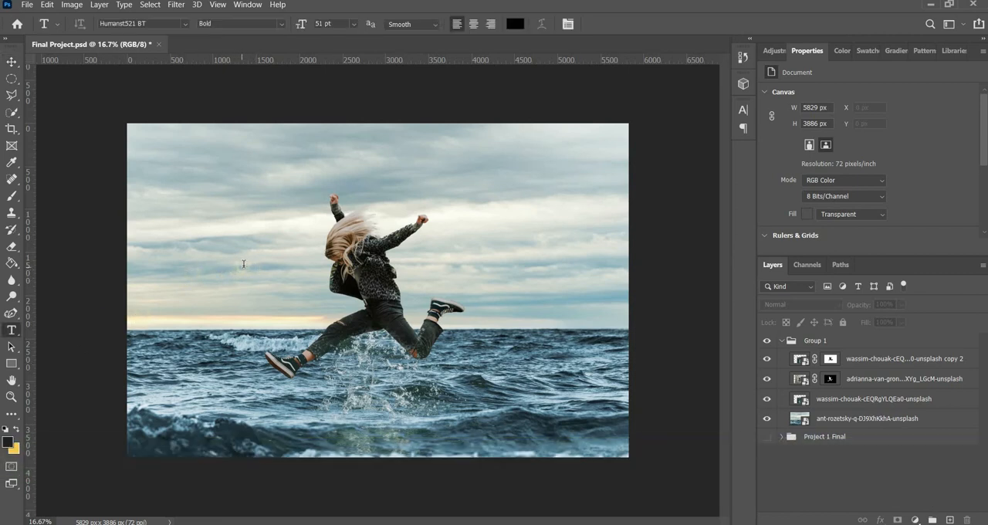
click(243, 266)
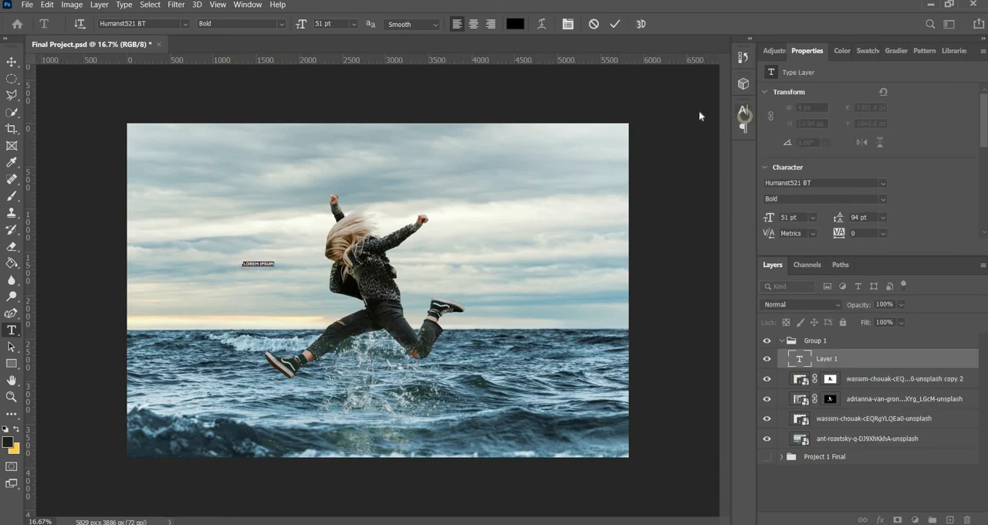
click(744, 112)
click(669, 128)
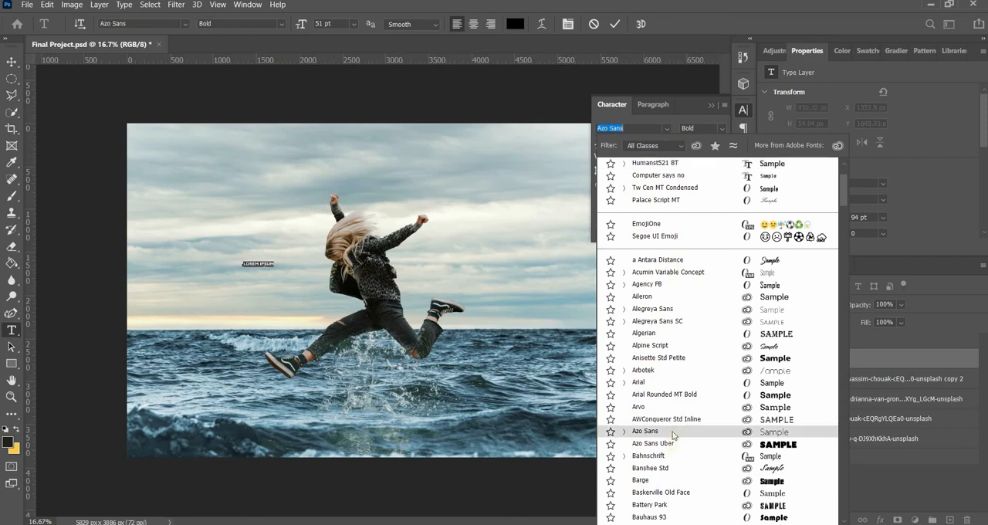
click(668, 444)
drag(601, 145, 911, 109)
key(ctrl+Return)
key(v)
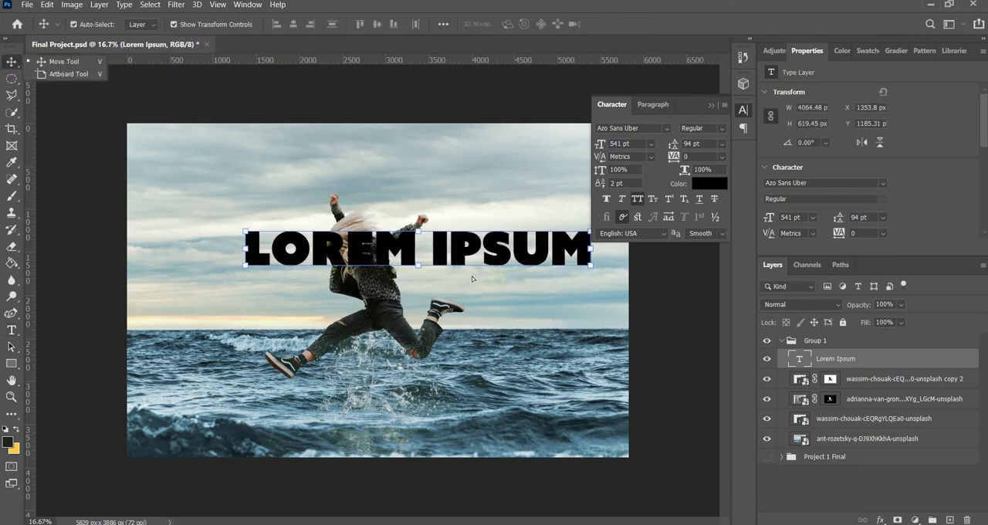
Step: Move the placeholder text down and left across the woman's torso, and replace its wording with "FREDOM"
drag(495, 261, 457, 285)
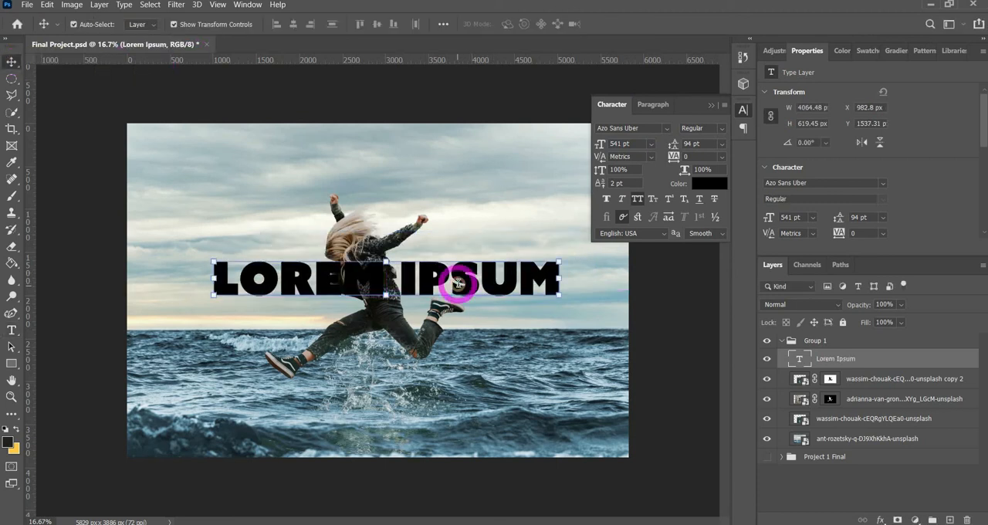
double_click(458, 284)
key(Caps_Lock)
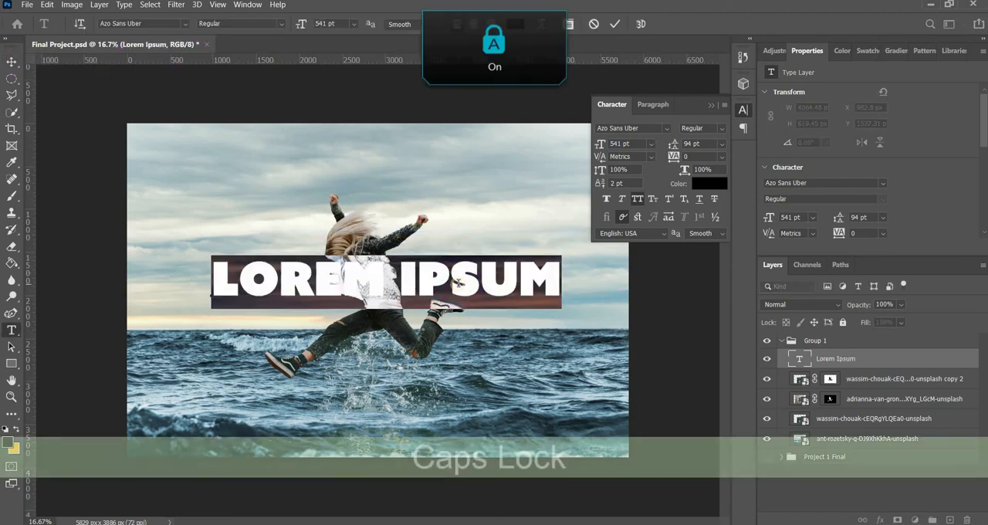
text(FREDOM)
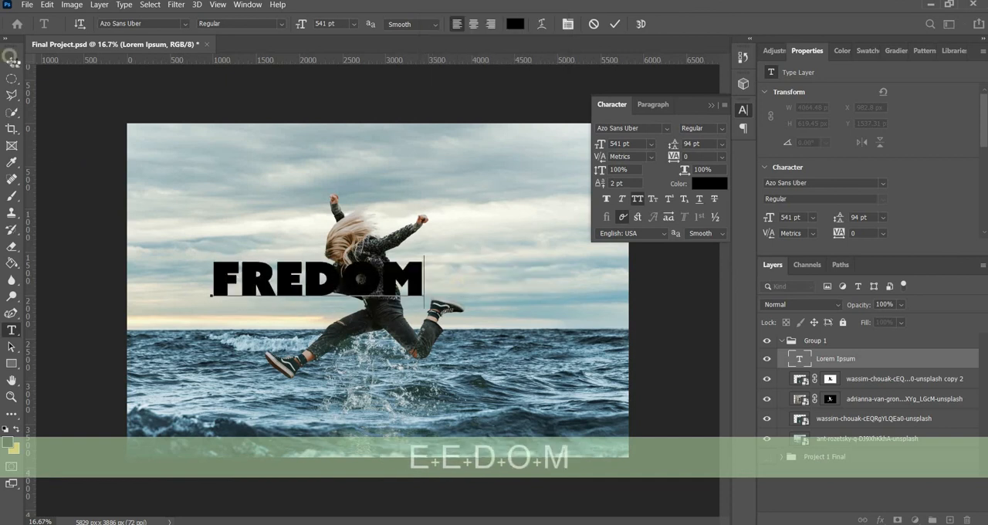
click(13, 62)
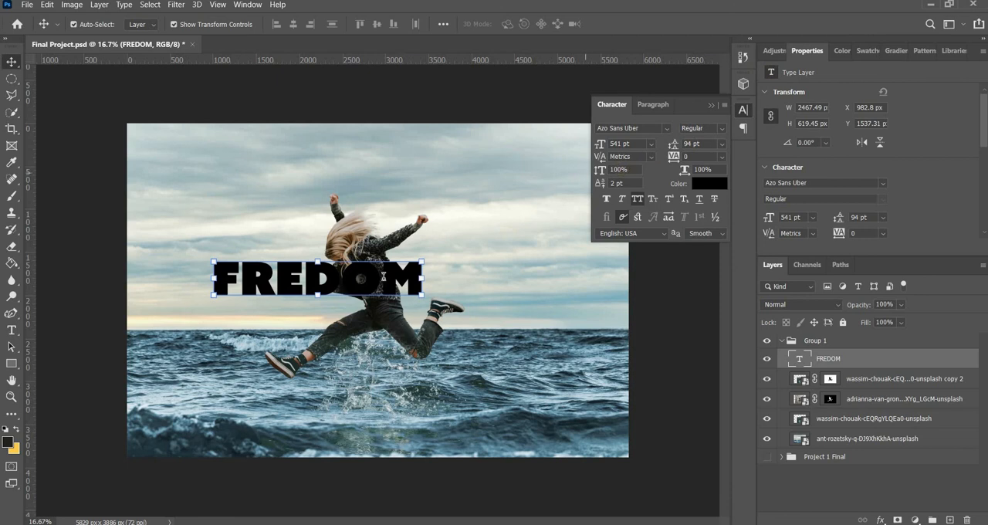
Step: Set the title text to 629 pt and change its font to Impetus Heavy, found by filtering for Handwritten fonts
key(t)
key(Return)
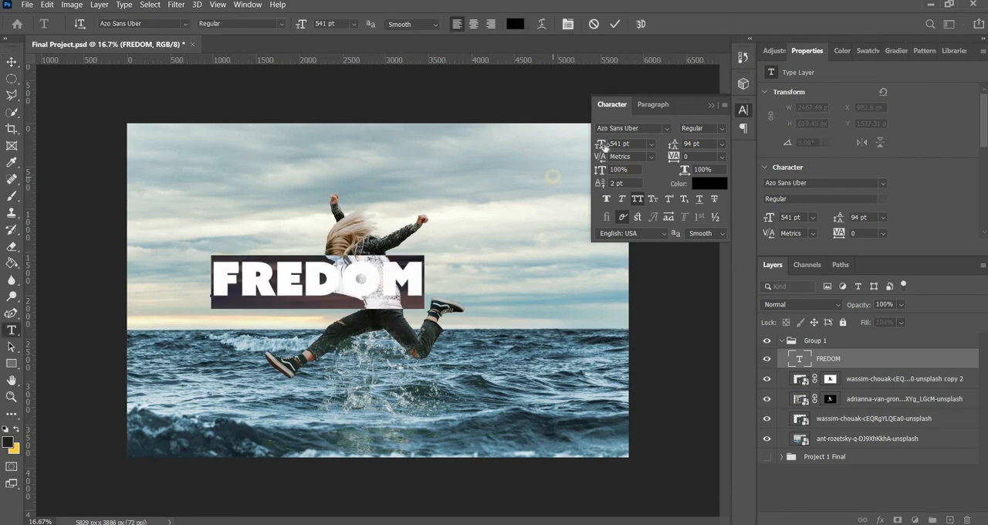
drag(622, 145, 660, 136)
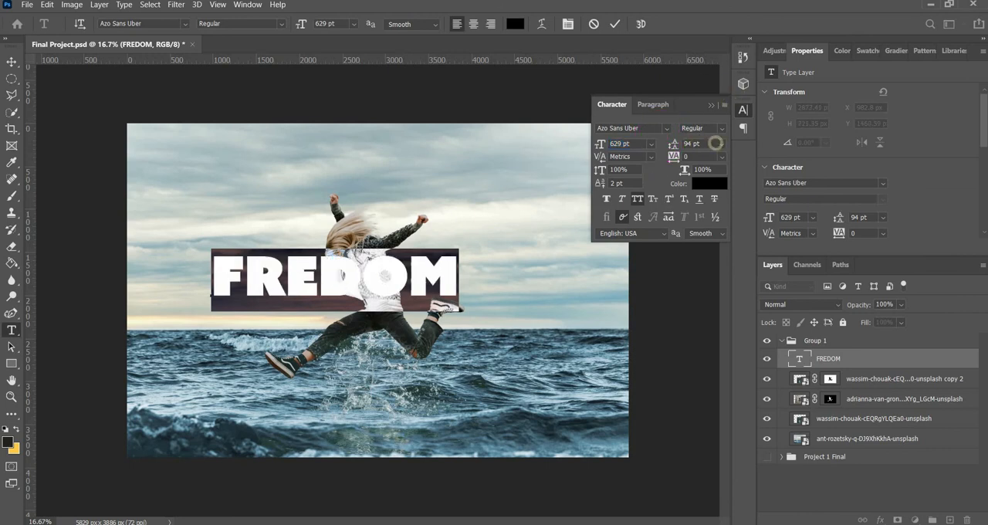
click(664, 128)
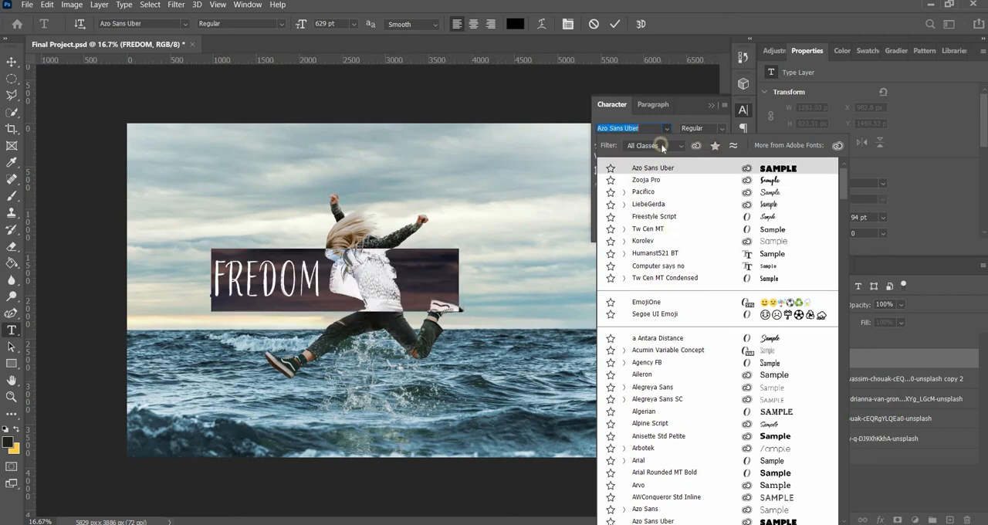
click(660, 145)
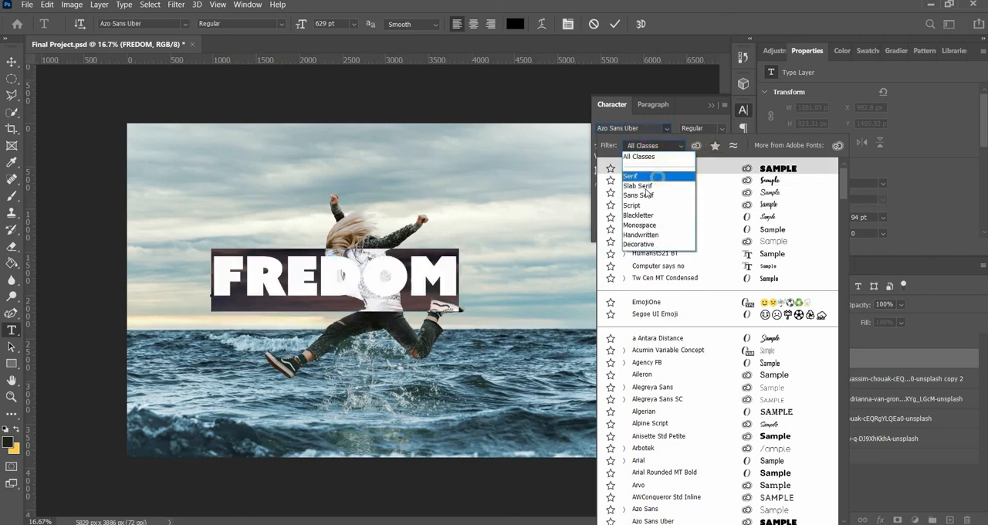
click(647, 234)
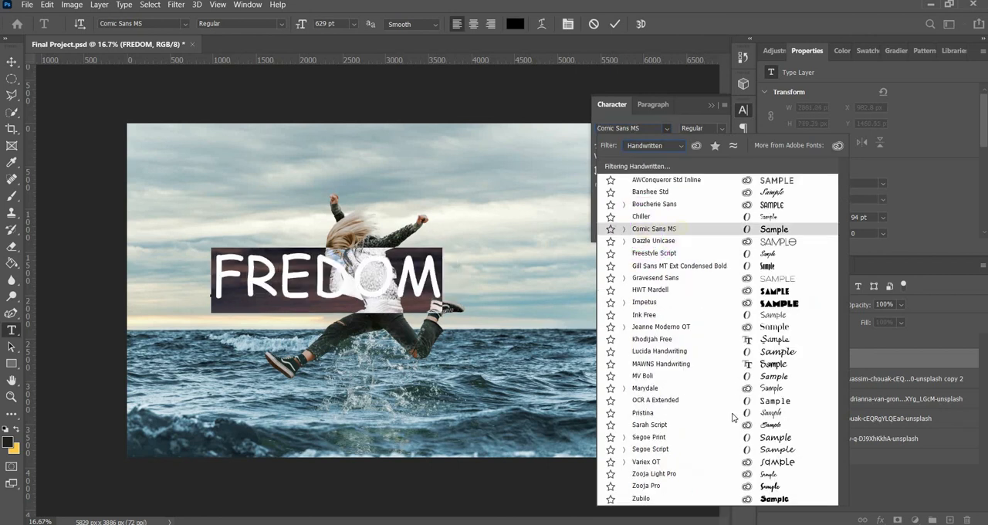
click(669, 303)
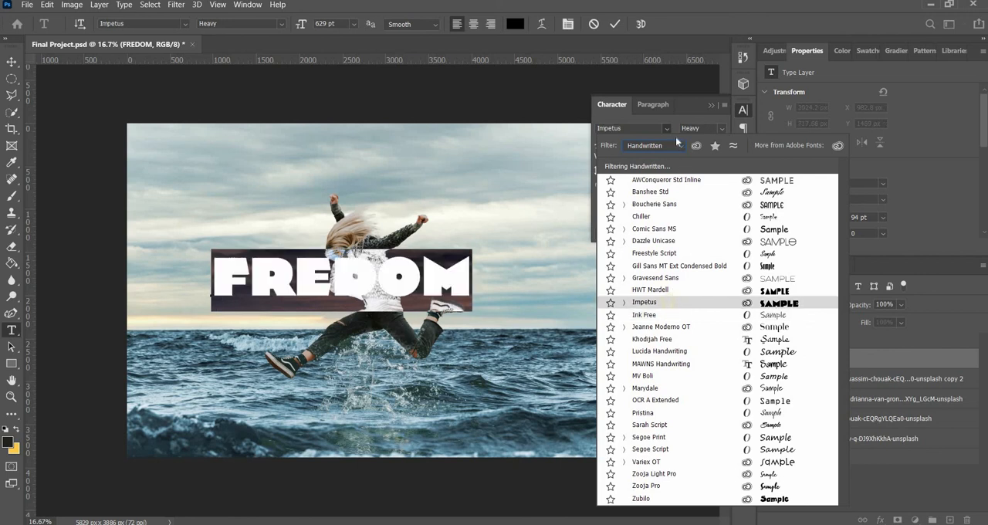
click(718, 128)
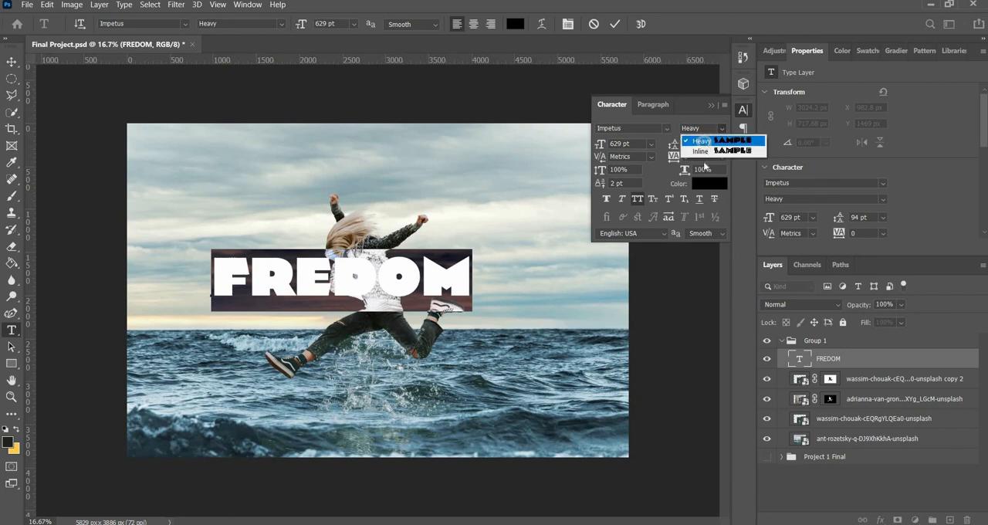
click(686, 115)
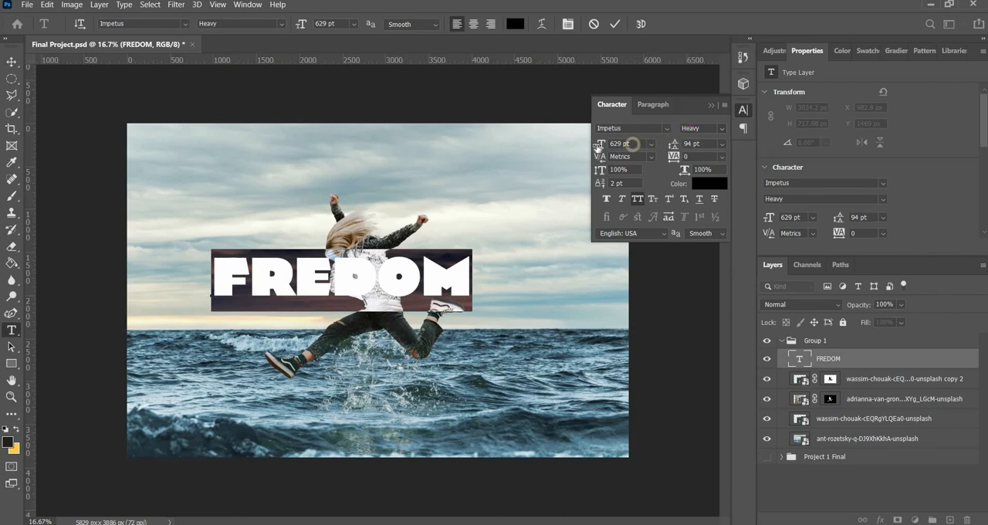
Step: Enlarge the title to 770 pt with 280 tracking, shift it left across the woman, and apply faux bold
drag(601, 146, 690, 138)
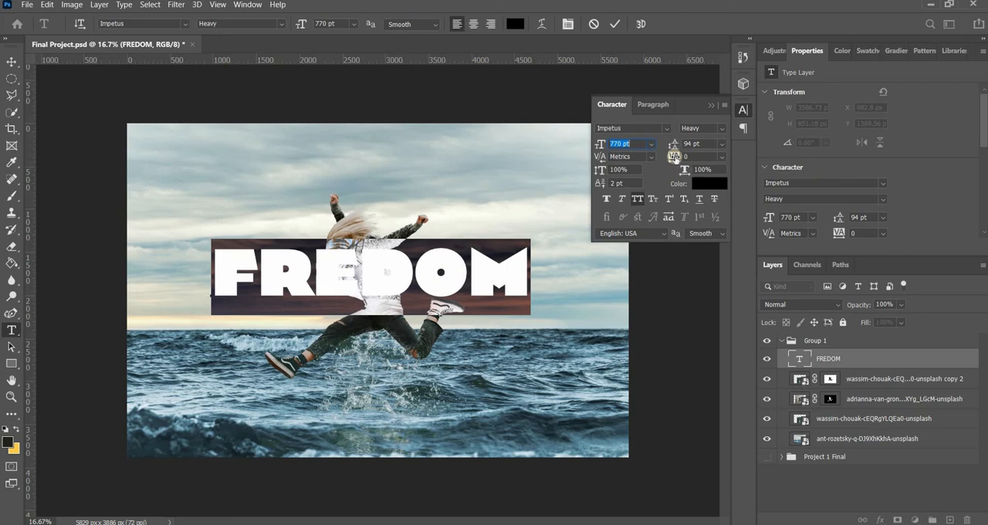
mouse_move(683, 157)
mouse_down()
mouse_move(694, 158)
mouse_move(684, 157)
mouse_up()
click(12, 62)
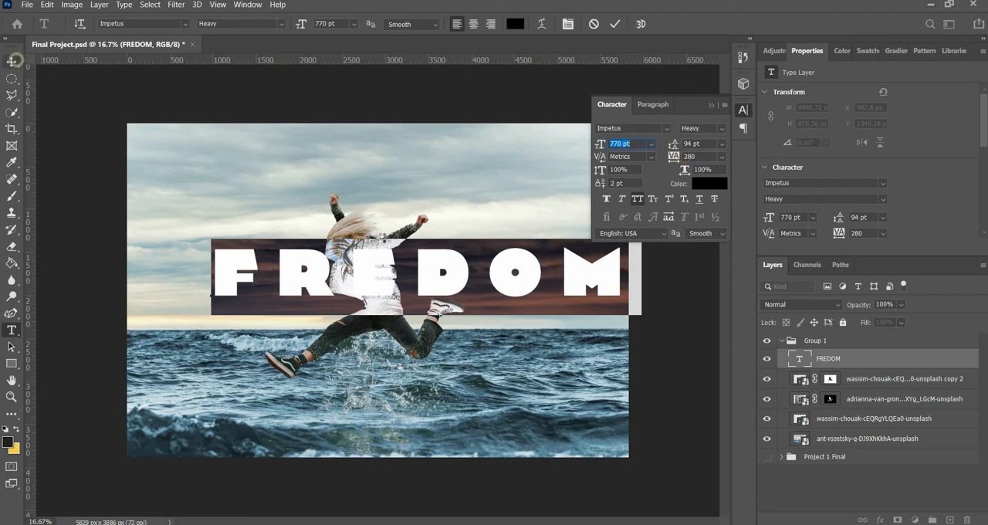
drag(428, 276, 408, 277)
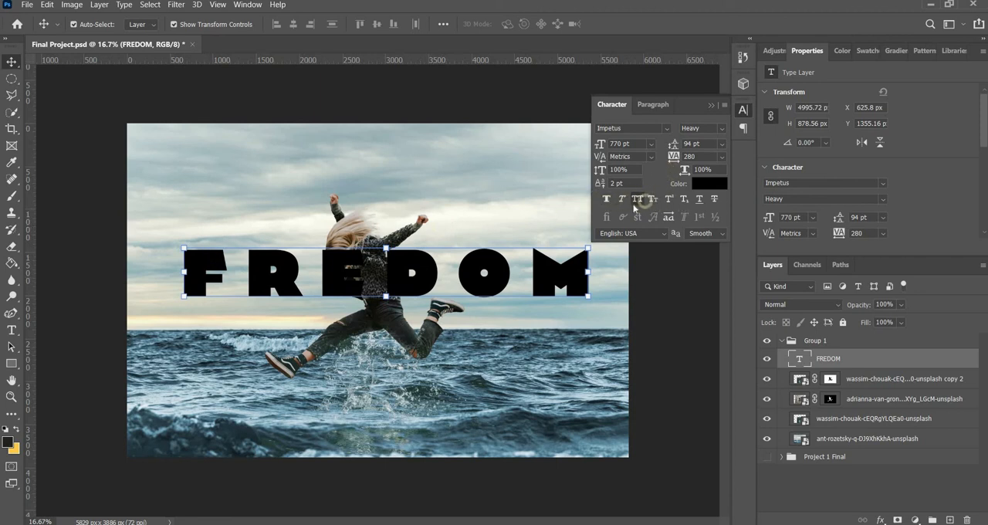
click(607, 200)
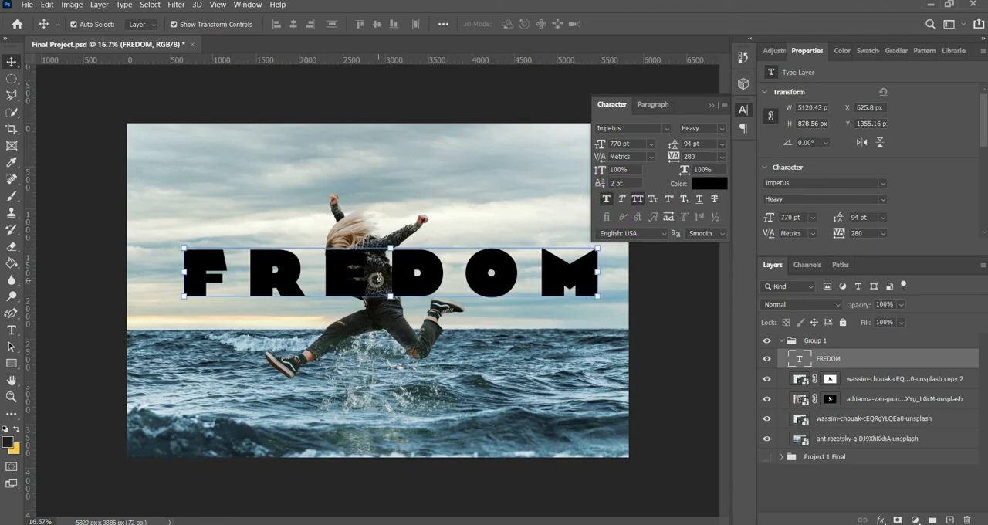
Step: Correct the title's spelling to "FREEDOM" without a space, and shift the text left to fit the image
double_click(379, 276)
click(379, 276)
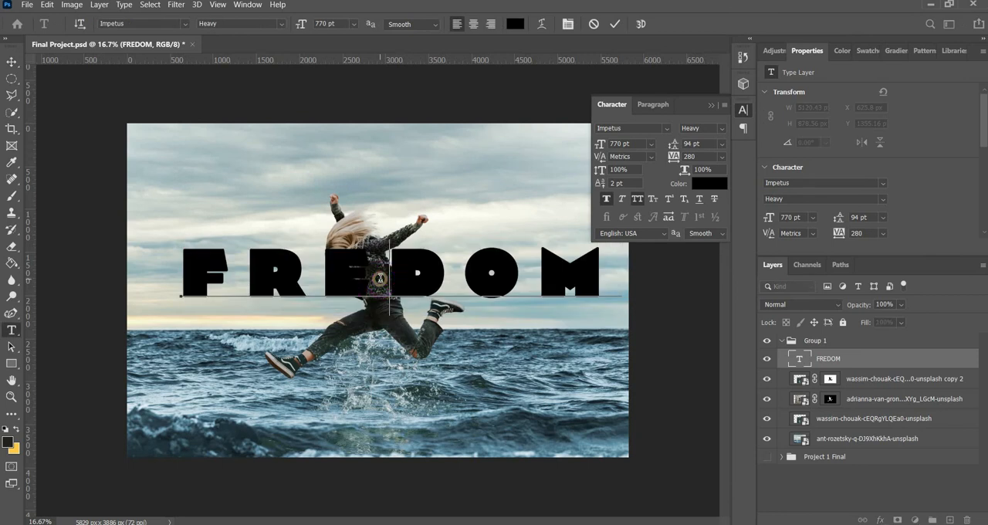
text(E)
click(12, 62)
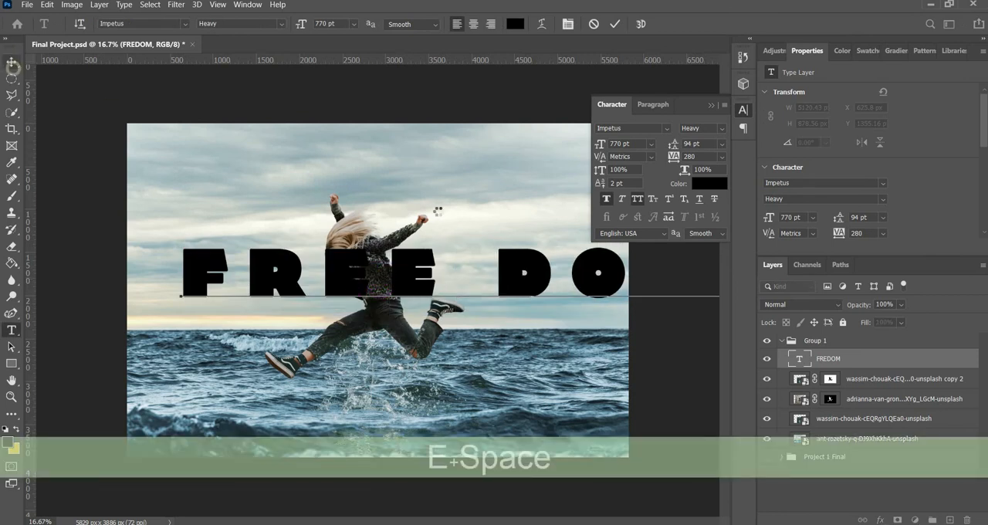
double_click(476, 262)
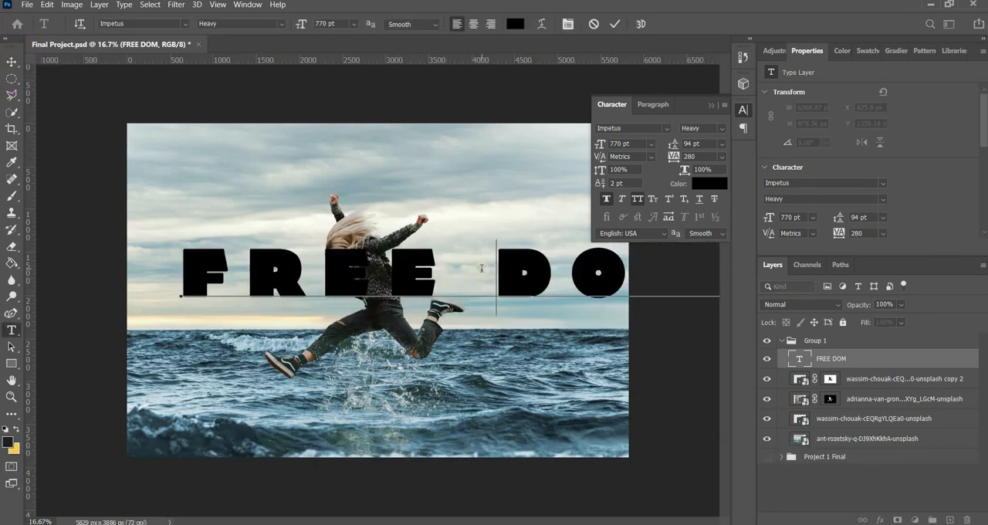
key(BackSpace)
click(12, 62)
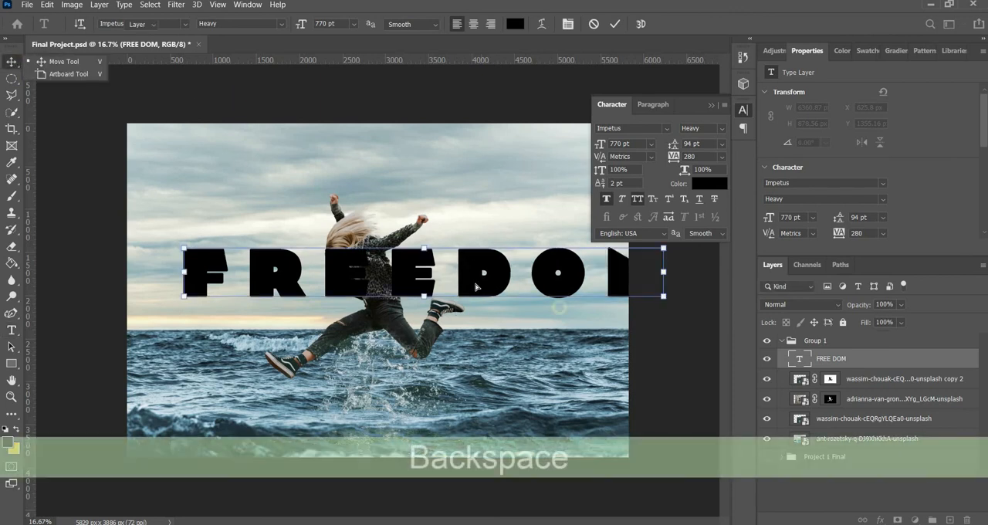
drag(493, 278, 451, 289)
Step: Set the FREEDOM title's tracking to 50 and move the text right to centre it over the woman
double_click(578, 280)
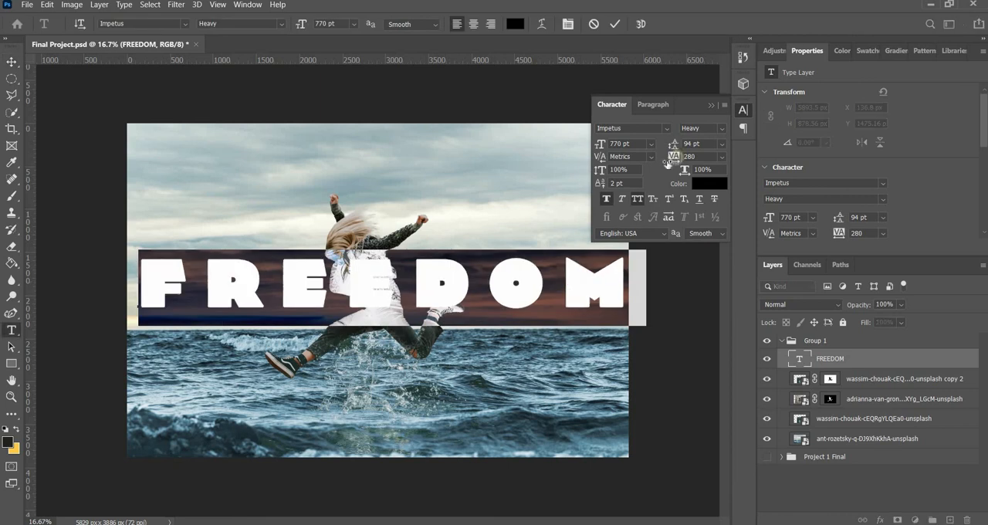
drag(673, 156, 664, 161)
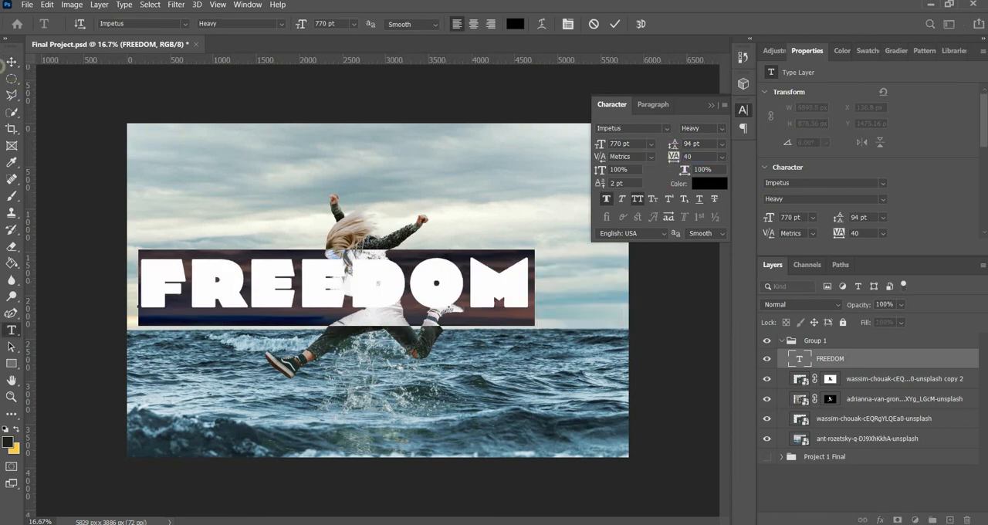
text(50)
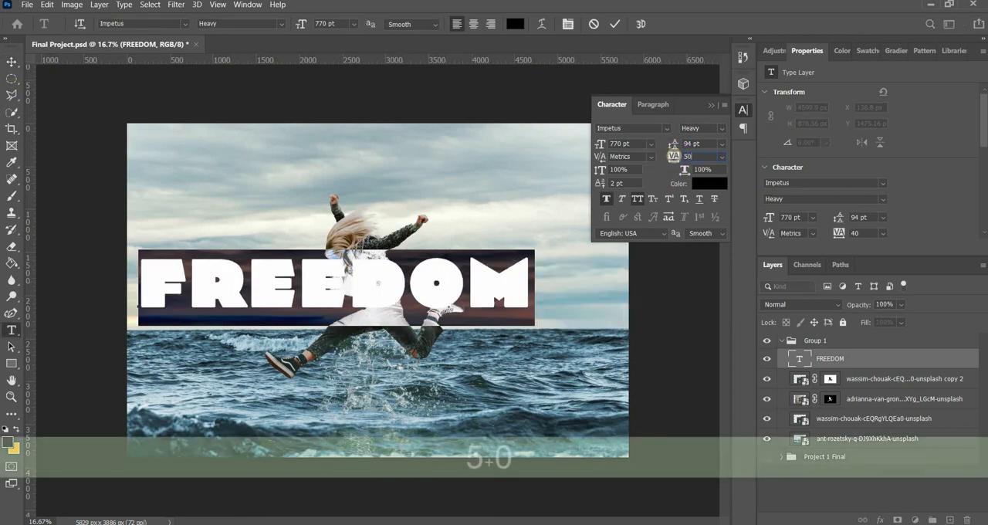
key(Return)
click(11, 63)
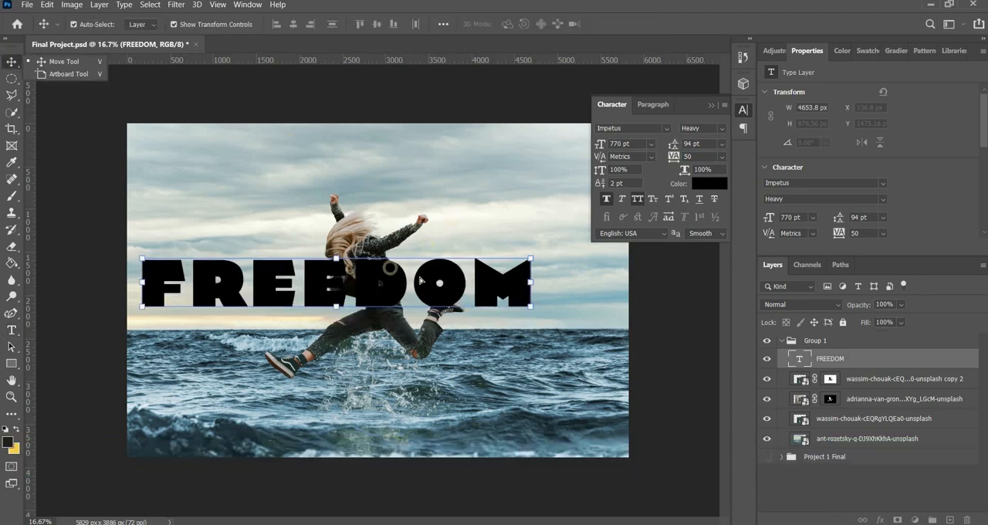
drag(392, 284, 427, 281)
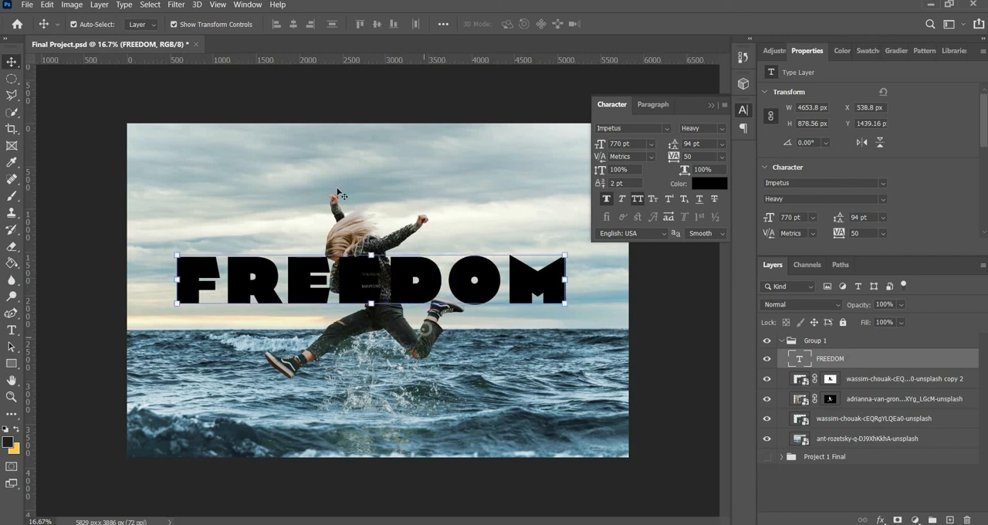
Step: Scale the FREEDOM title proportionally to about 4983 px wide and shift it left to centre it over the woman
click(567, 303)
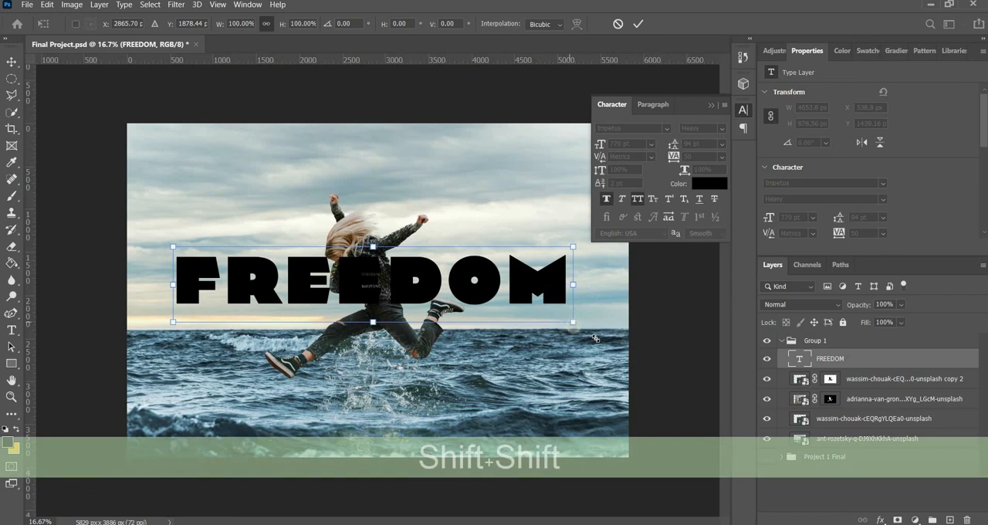
drag(582, 325, 601, 326)
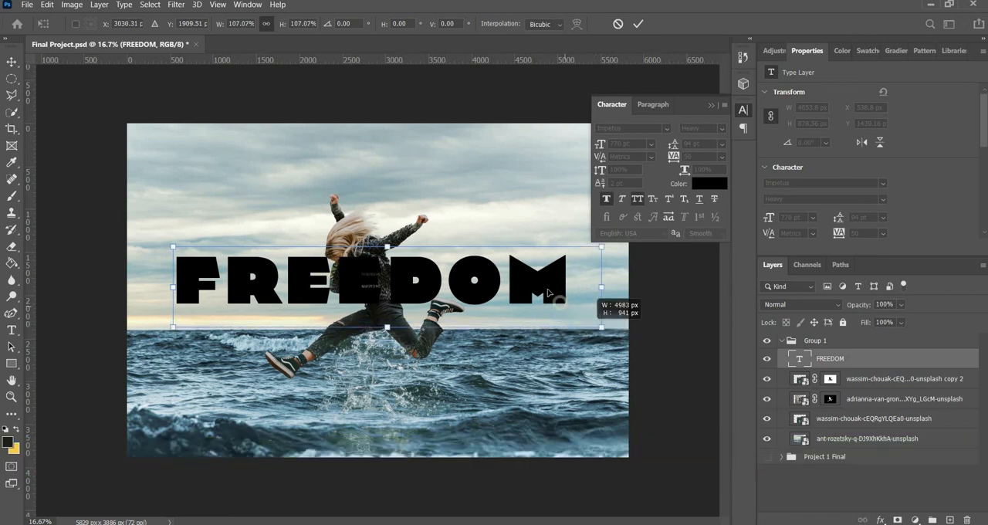
double_click(547, 289)
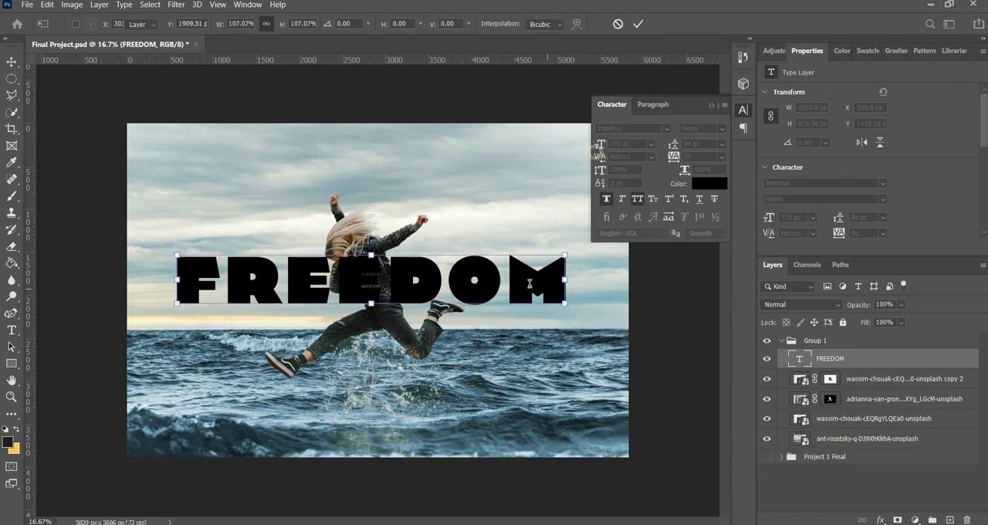
click(6, 59)
drag(436, 286, 428, 286)
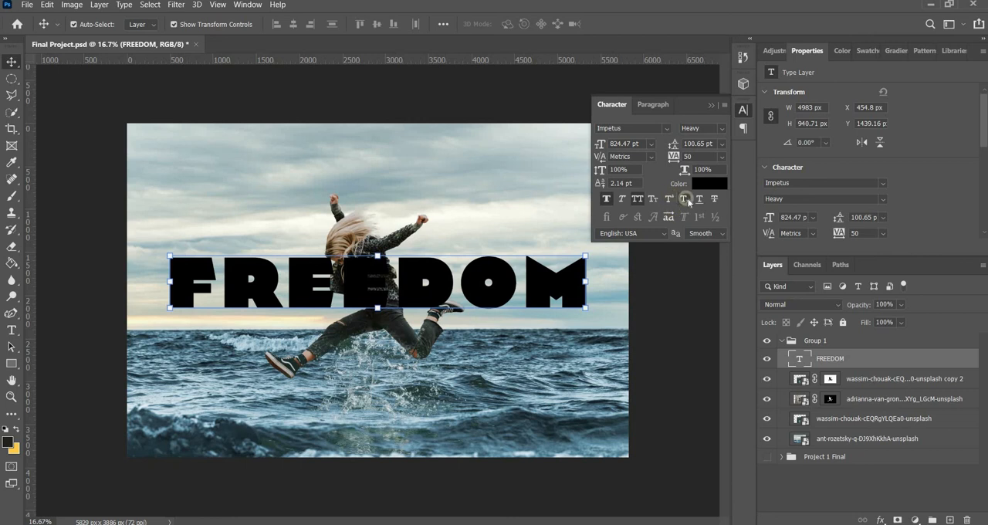
Step: Centre-align the title's paragraph and move the text back across the woman, slightly higher over her torso
click(649, 105)
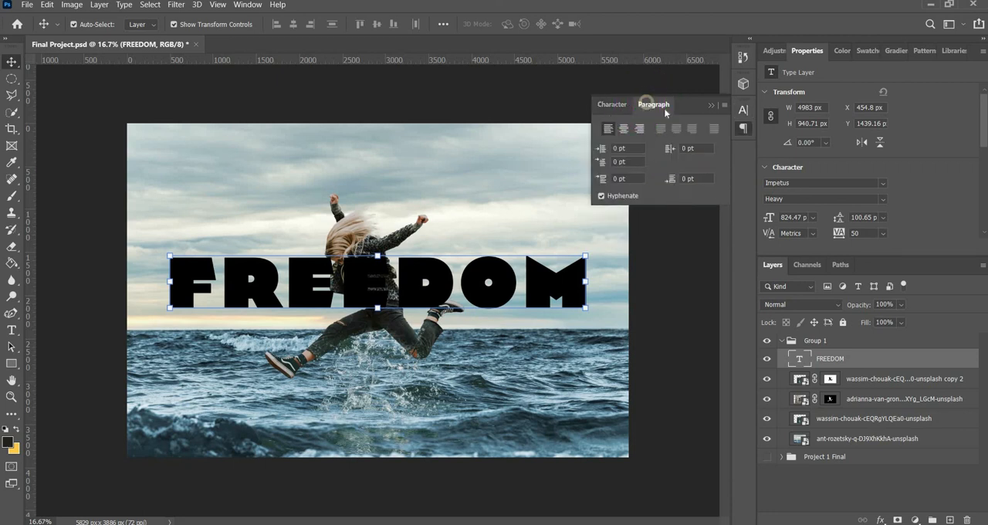
double_click(663, 105)
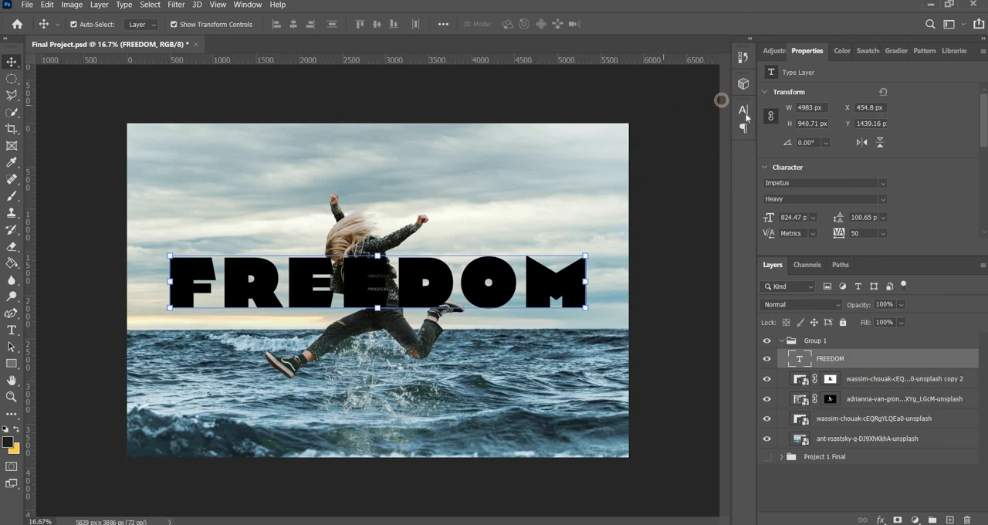
click(653, 104)
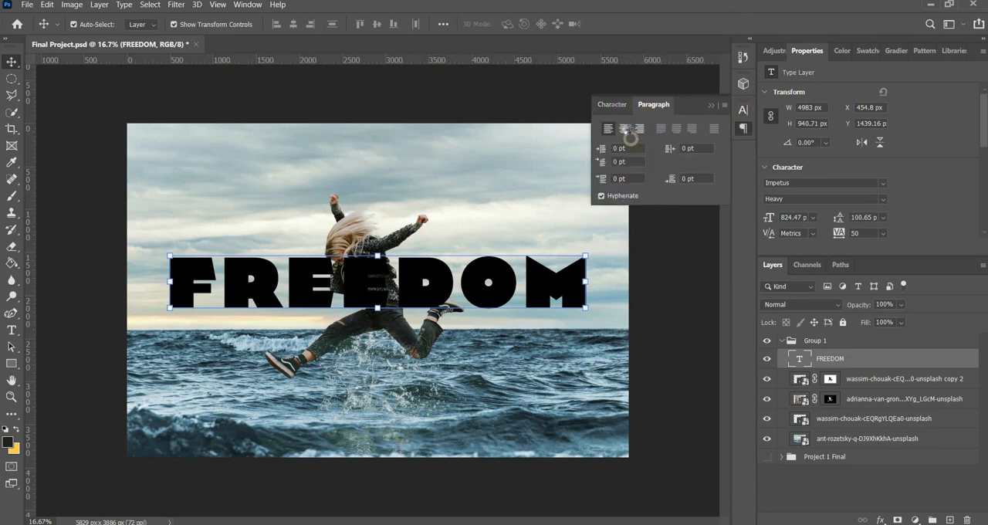
click(641, 128)
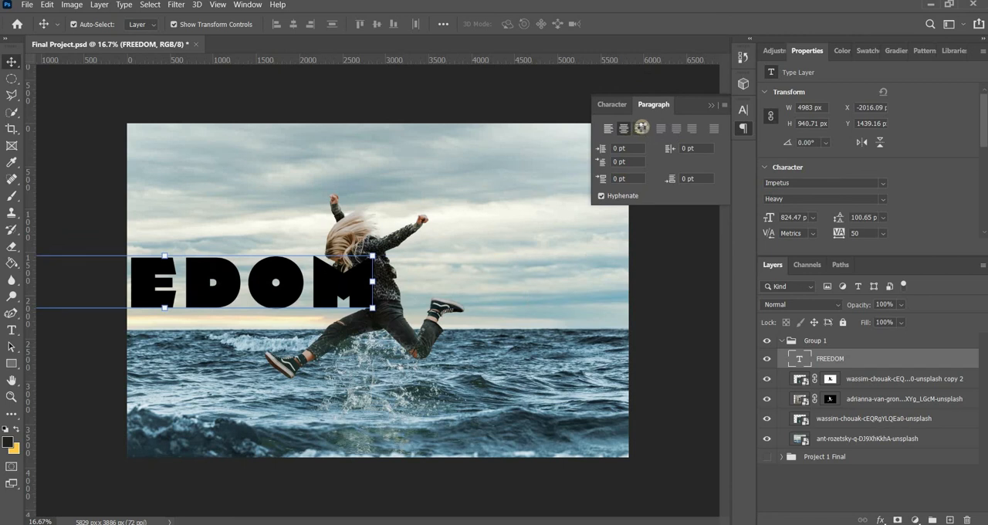
click(608, 128)
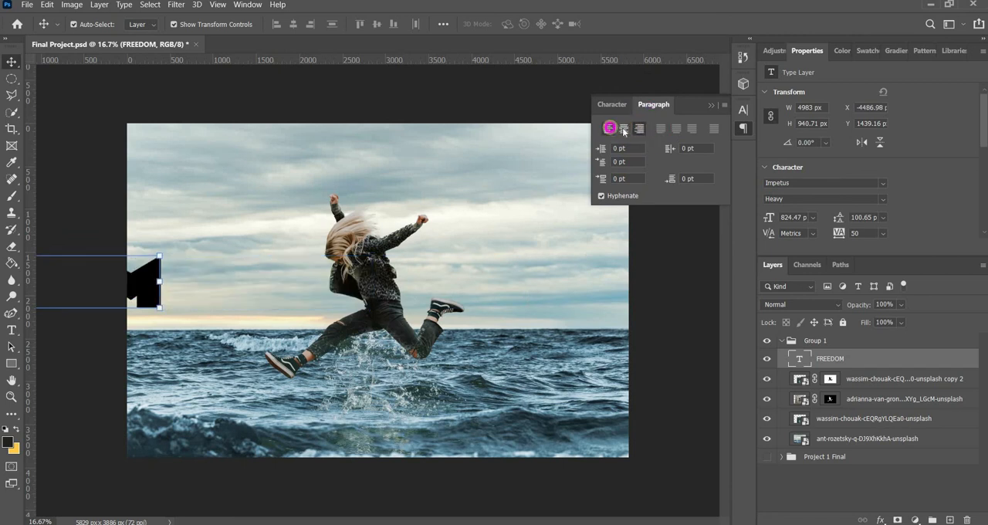
click(623, 128)
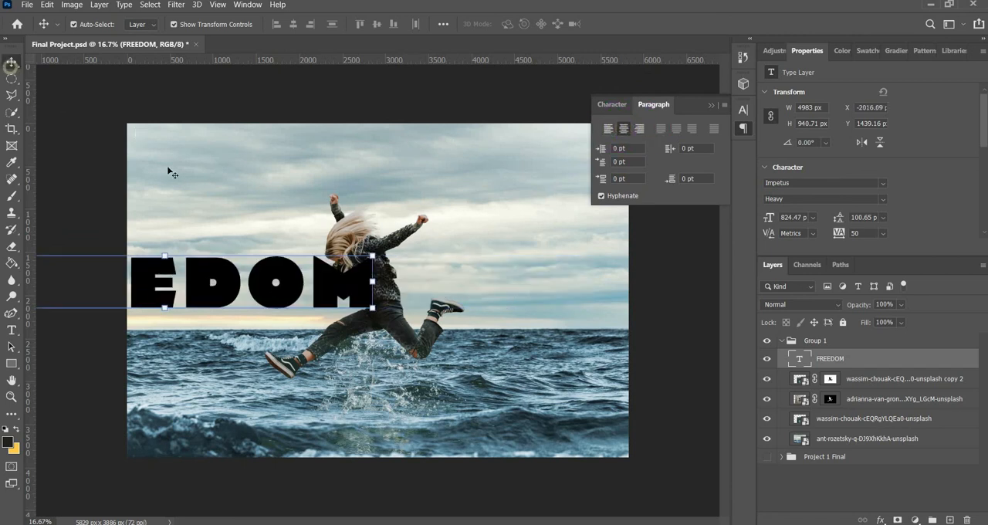
key(v)
drag(216, 272, 431, 262)
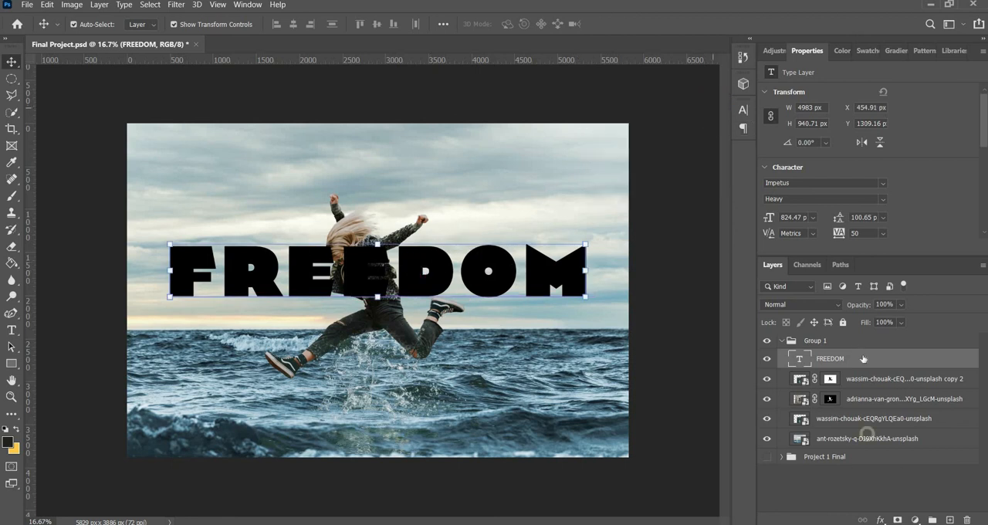
click(855, 345)
click(828, 380)
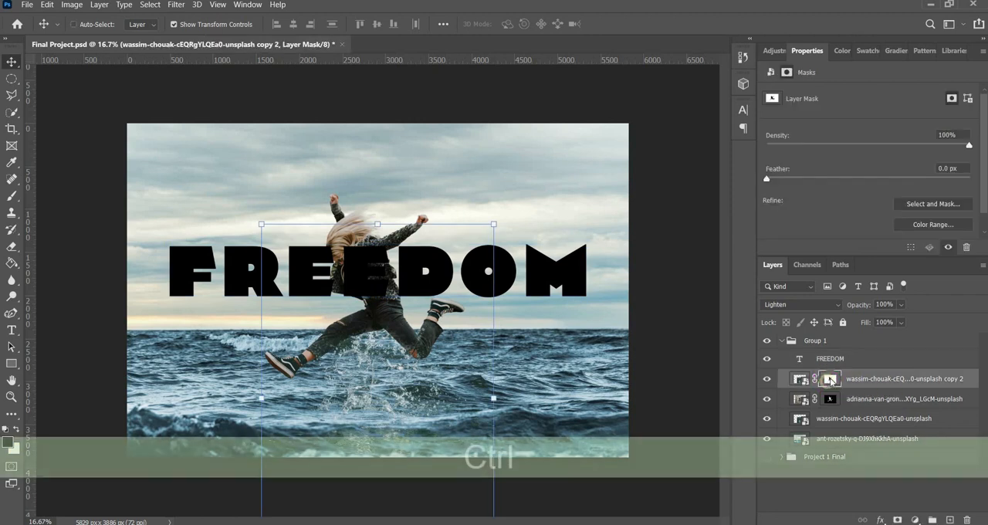
ctrl+click(829, 382)
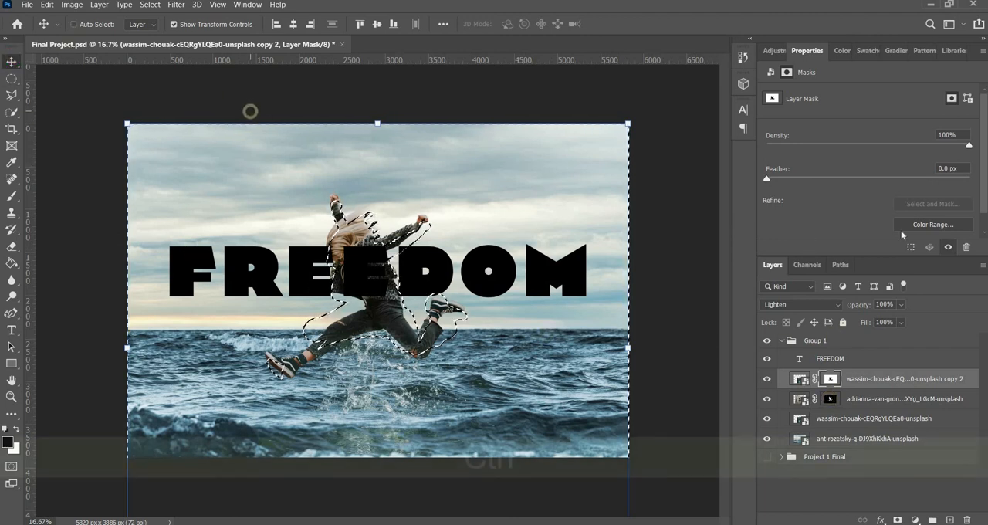
key(ctrl+d)
Step: Mask the FREEDOM layer with the selection from the woman layer's mask, and invert the new mask so she stands in front
click(840, 401)
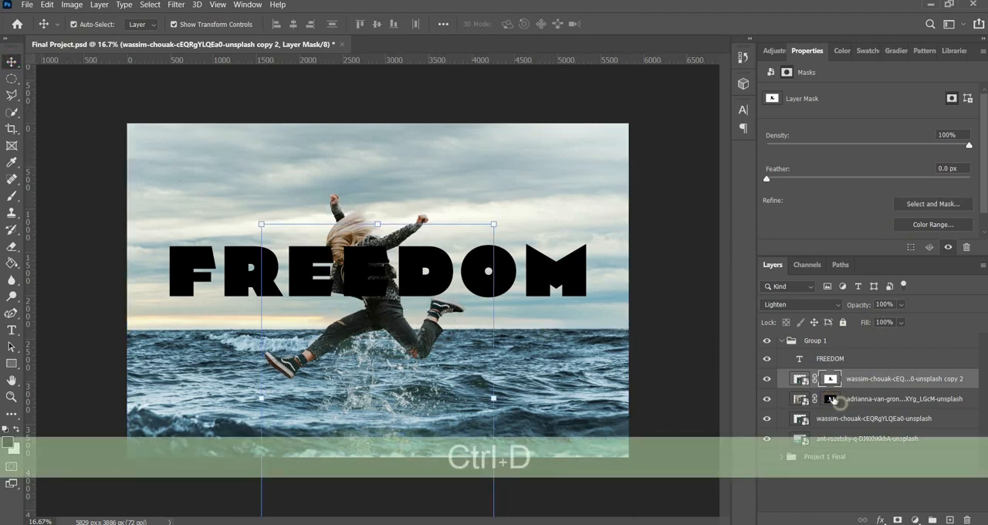
ctrl+click(830, 398)
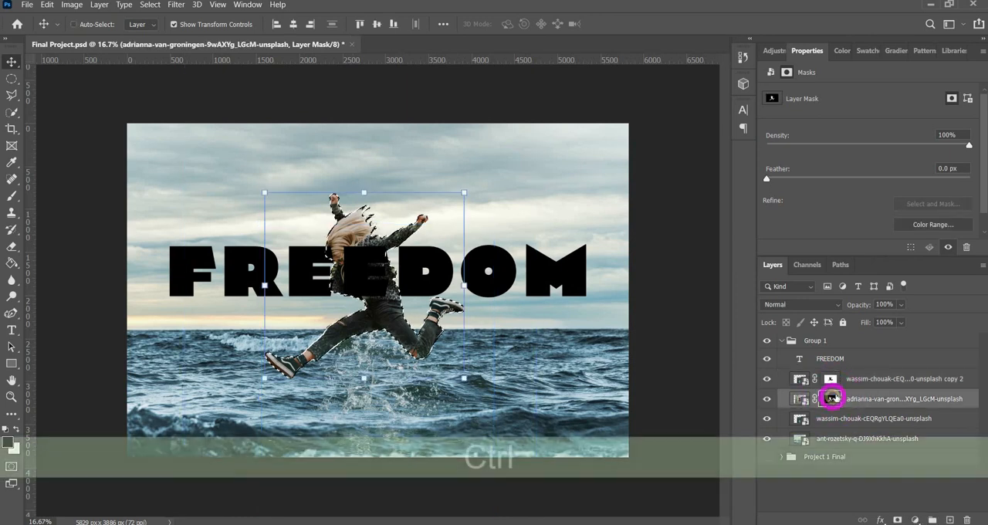
click(829, 358)
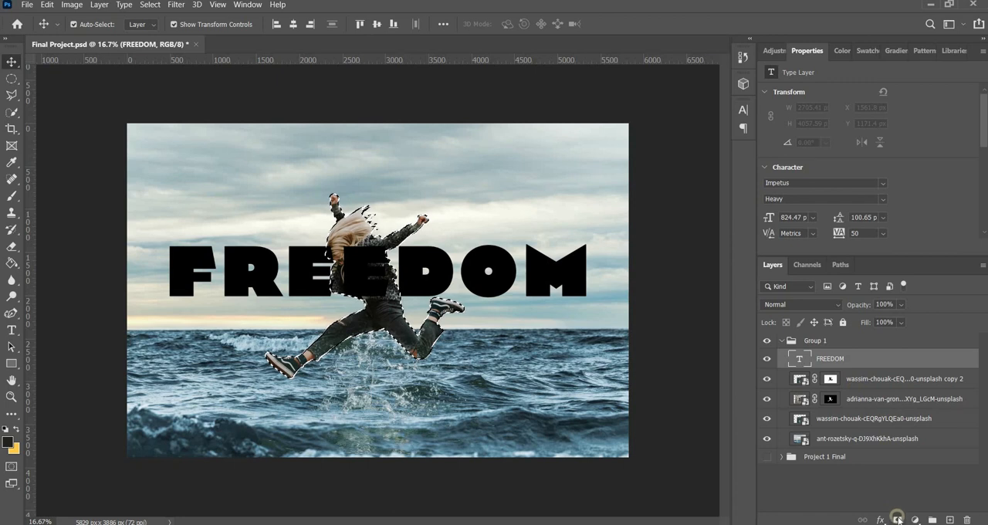
click(897, 519)
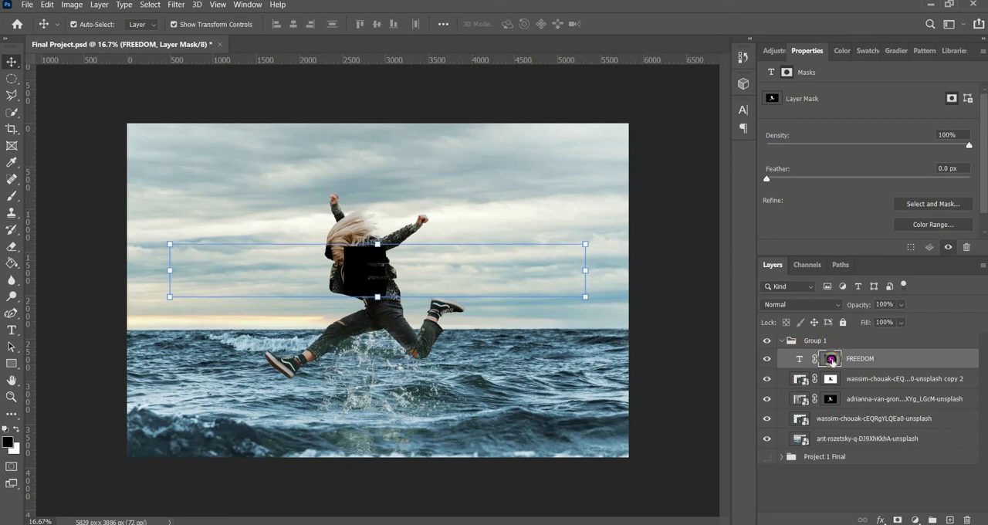
key(ctrl+i)
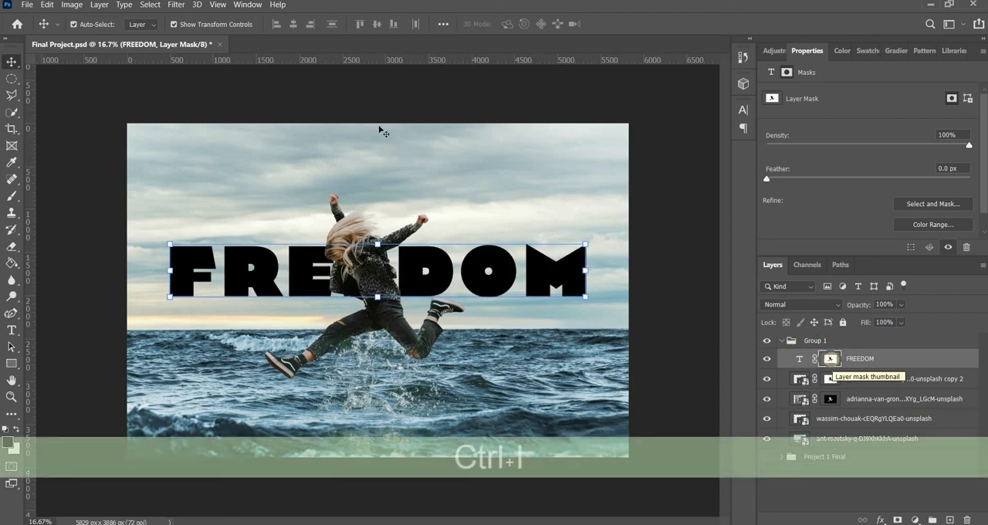
Step: Change the FREEDOM title's text color to white
click(797, 358)
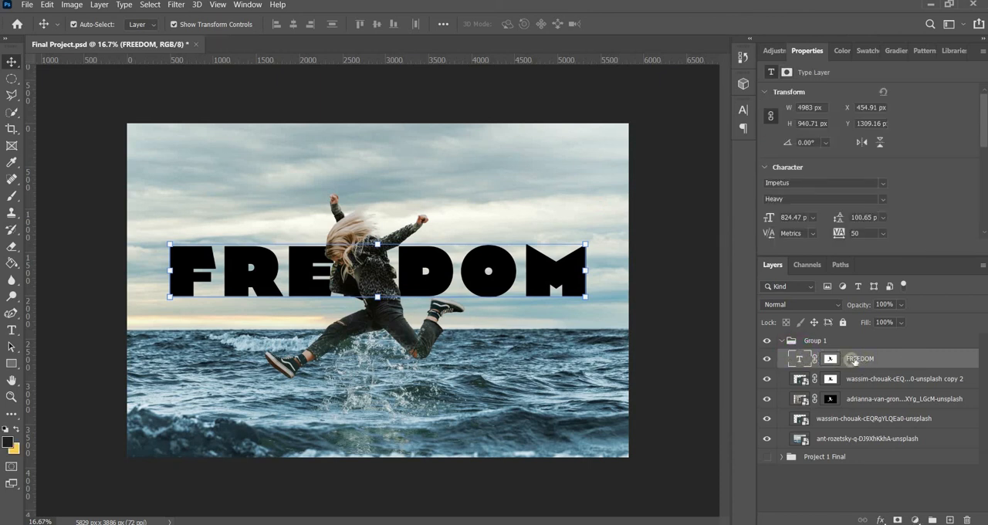
double_click(805, 359)
click(743, 110)
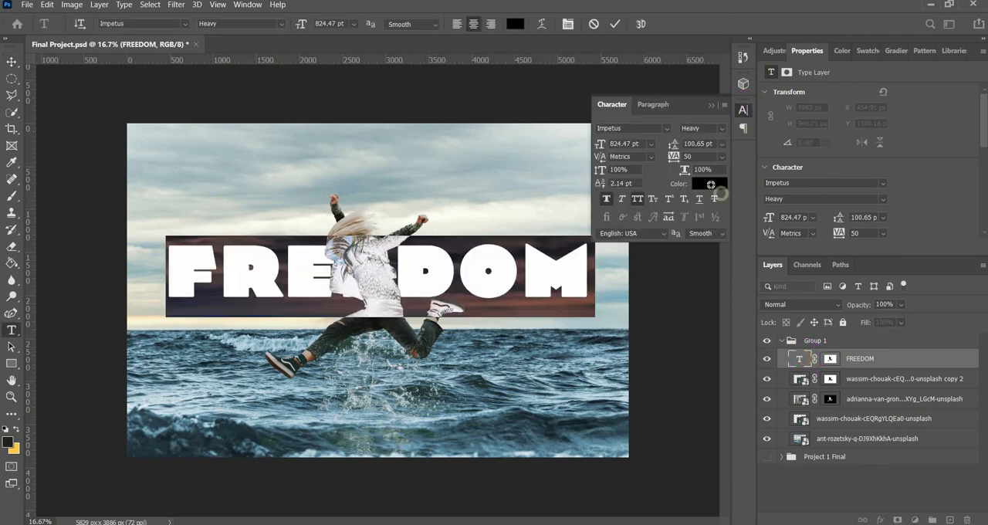
click(710, 184)
click(624, 120)
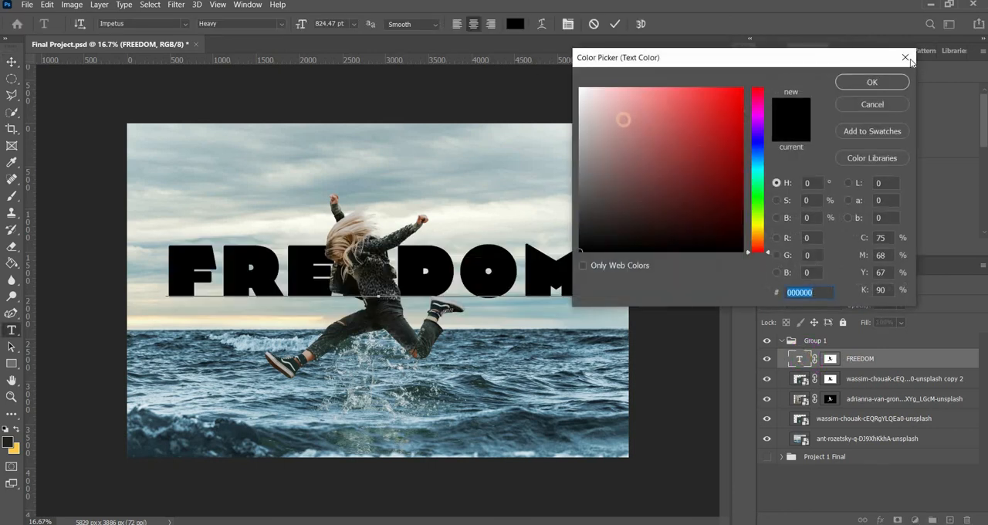
click(872, 82)
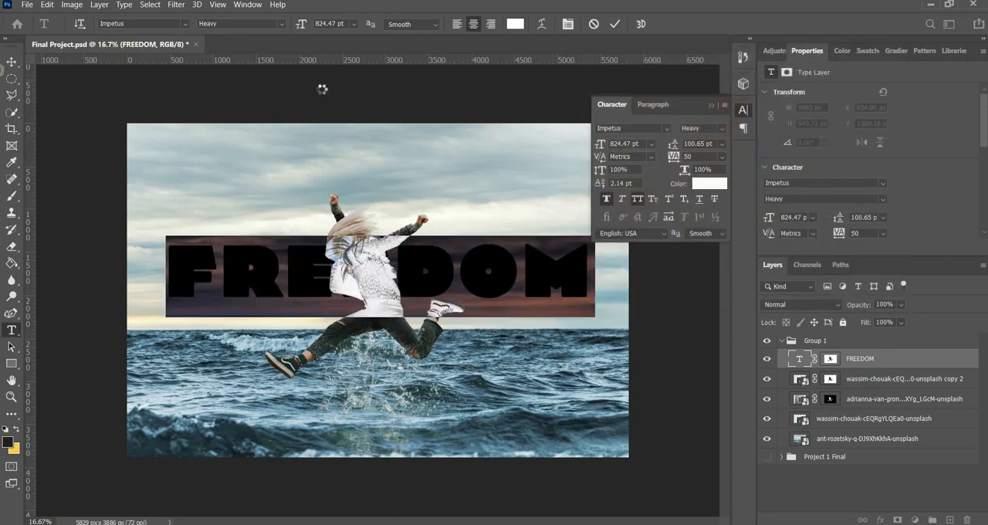
click(350, 78)
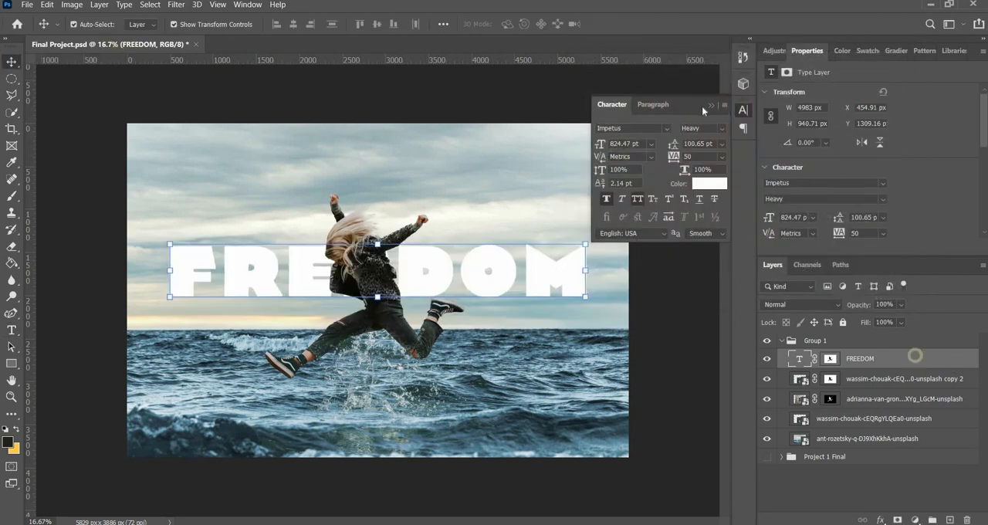
click(710, 105)
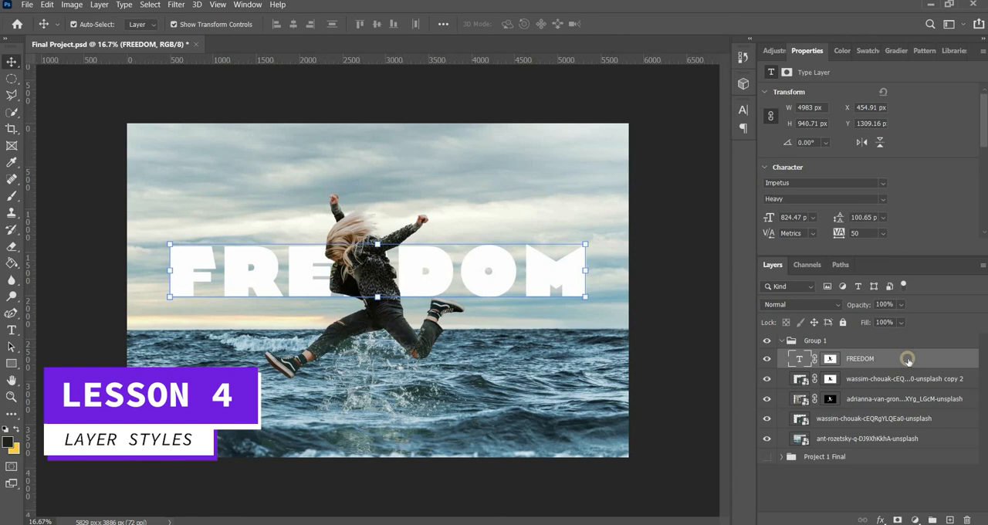
Step: Open the FREEDOM layer's Layer Style settings and enable Bevel & Emboss
double_click(860, 358)
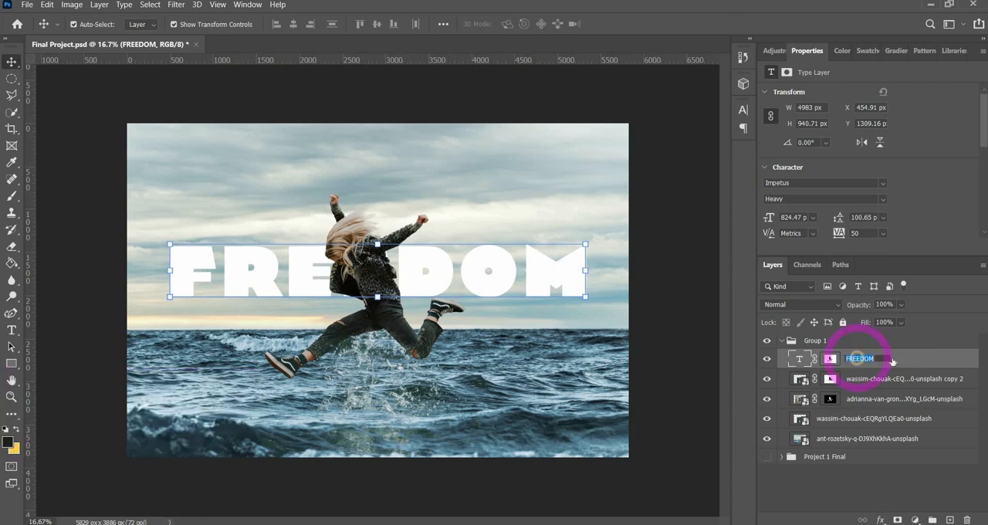
click(930, 360)
double_click(934, 358)
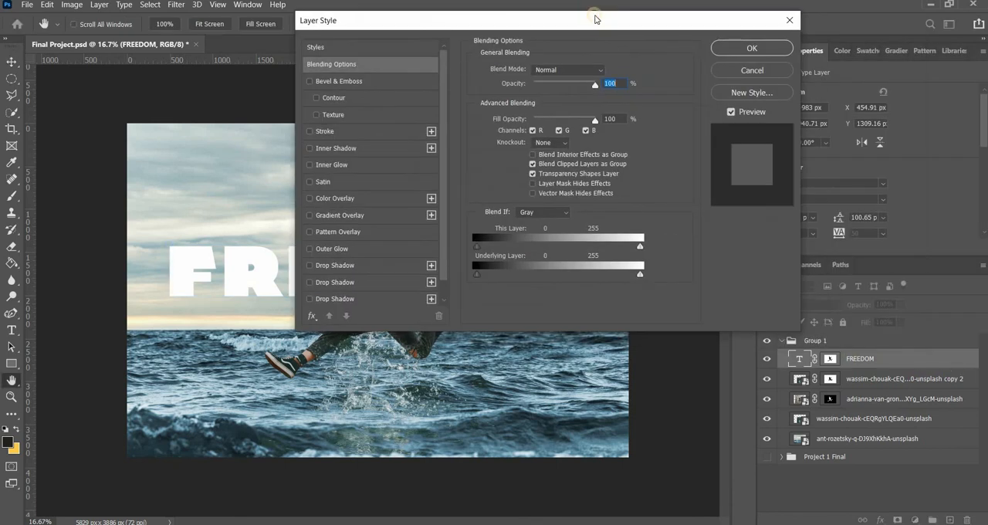
drag(580, 20, 719, 16)
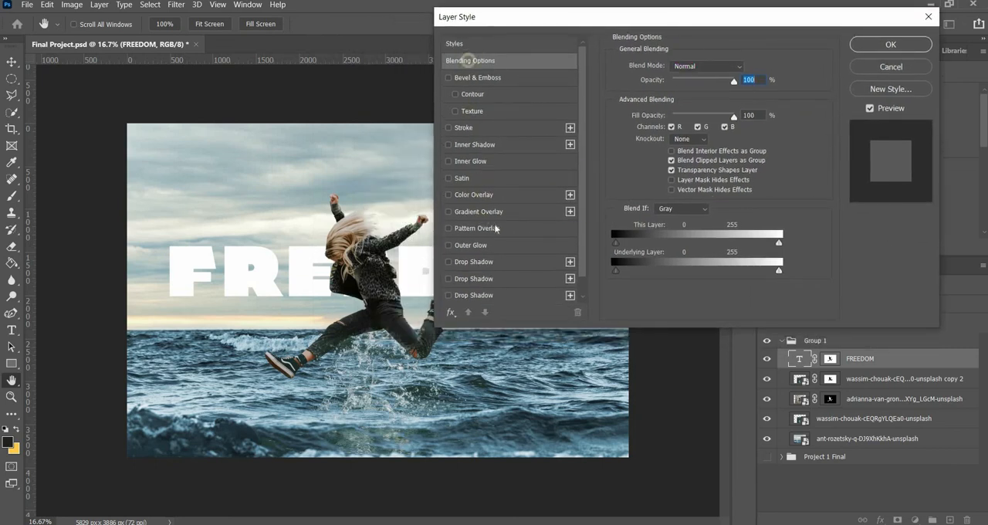
click(484, 77)
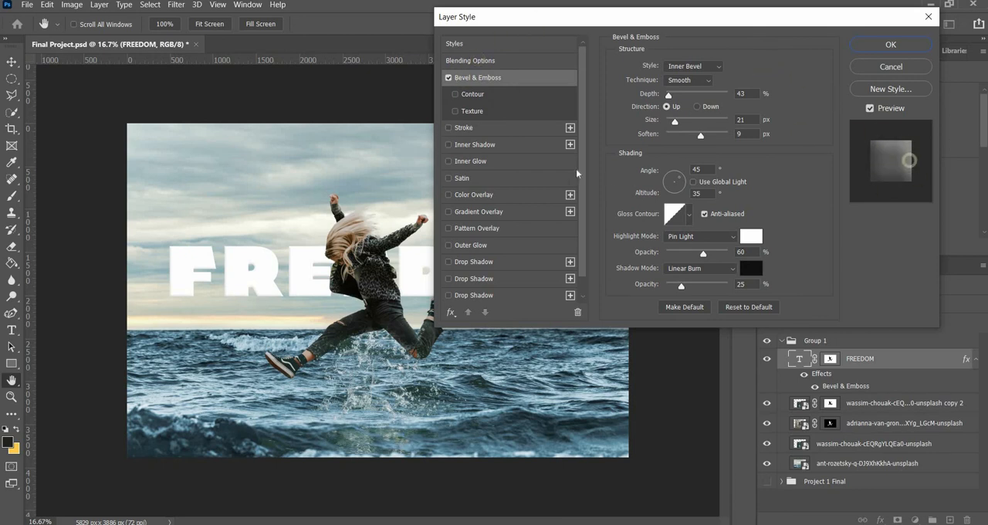
Step: Add a Texture to the title's bevel with the Water—Clear pattern at 594% scale, and adjust its depth
click(487, 111)
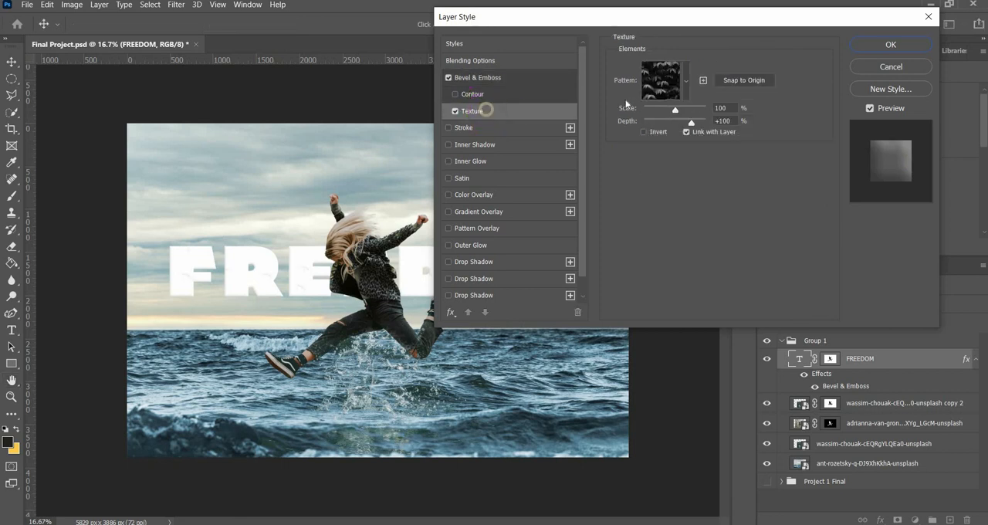
click(685, 81)
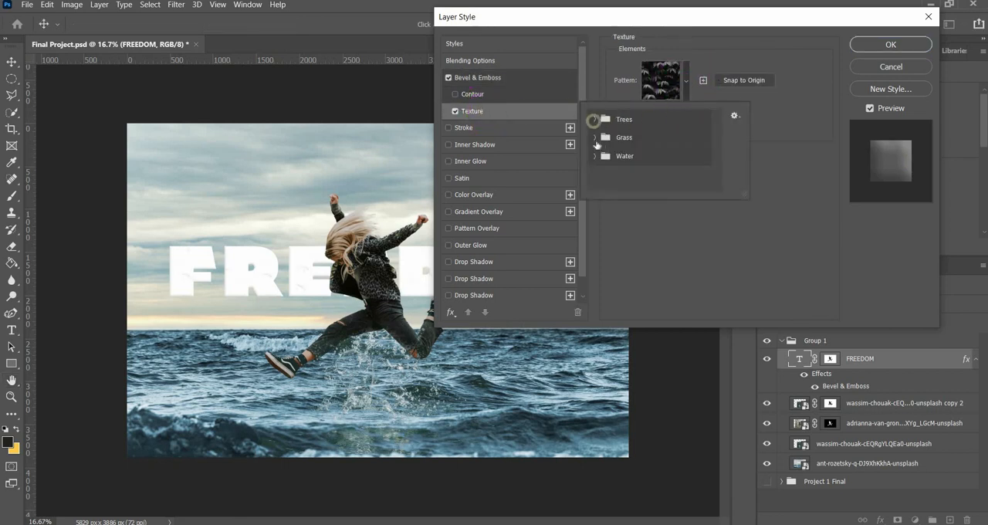
click(594, 156)
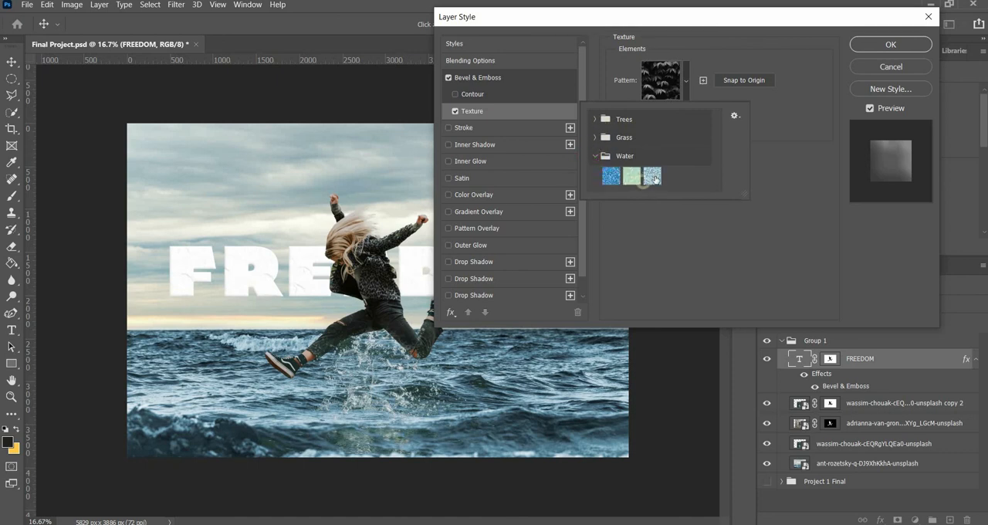
click(653, 177)
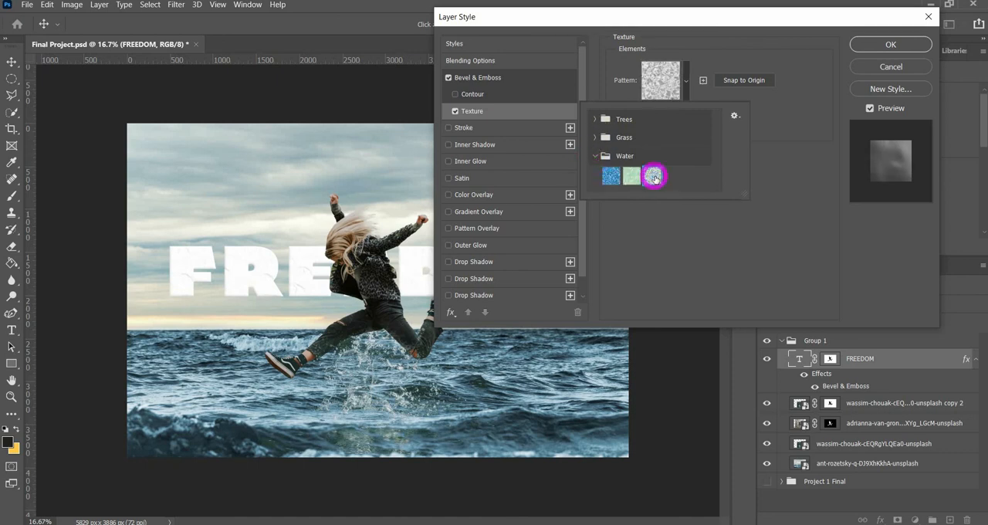
click(801, 168)
click(693, 108)
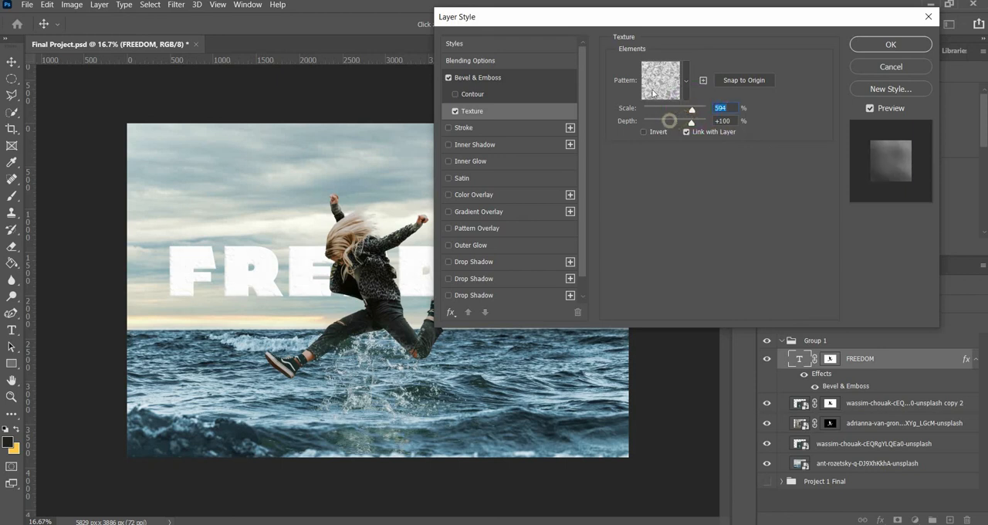
click(669, 120)
Step: Try the Stroke and Satin effects on the FREEDOM title, switching each one off again
click(487, 127)
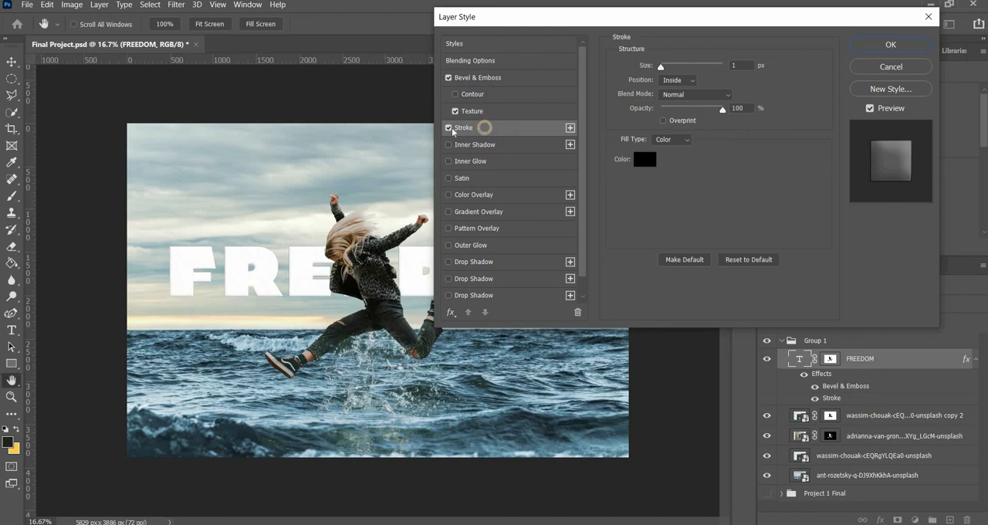
click(448, 127)
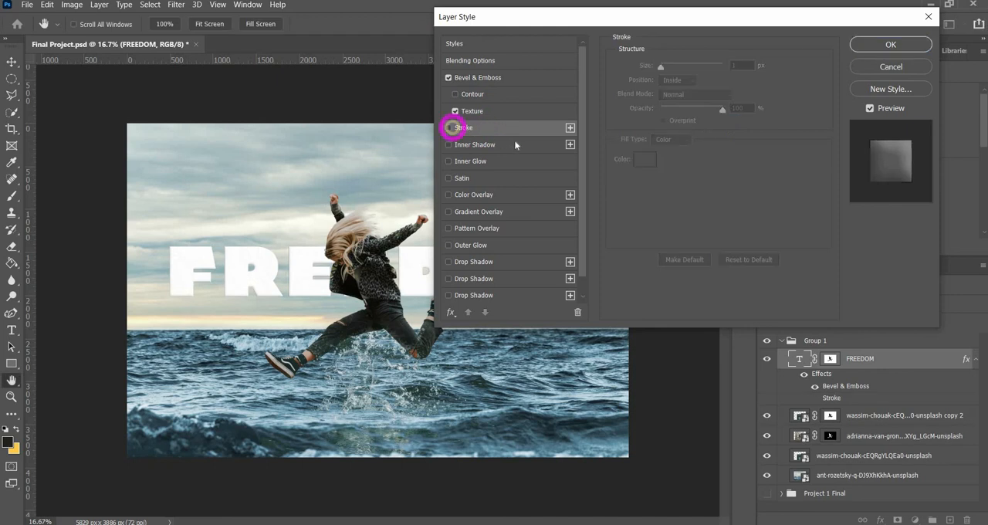
click(486, 182)
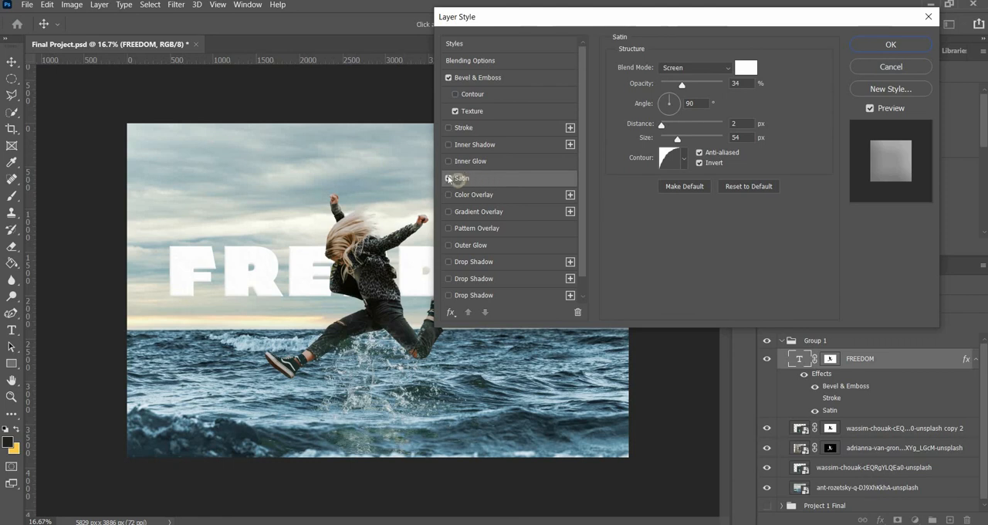
click(449, 178)
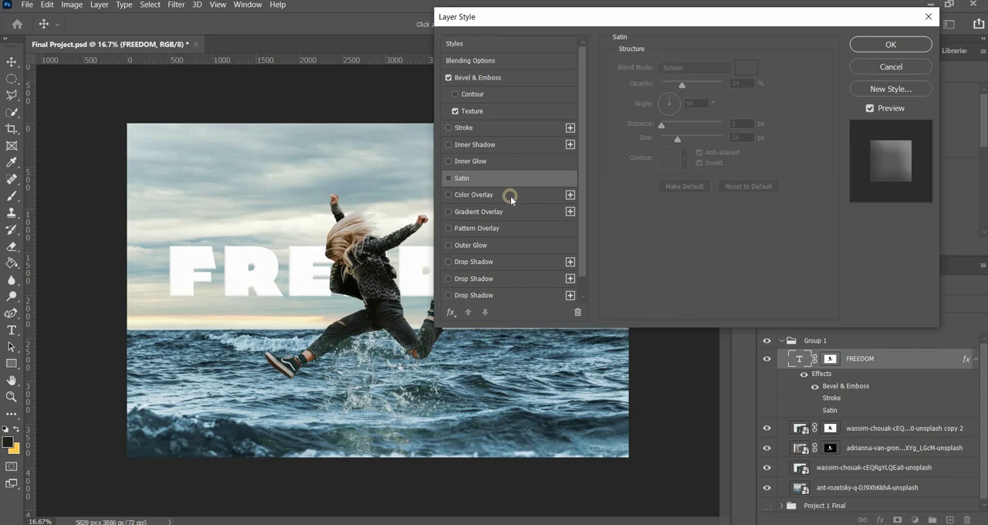
Step: Try a dark red (991e1e) Color Overlay on the FREEDOM title, and switch the effect off again
click(512, 195)
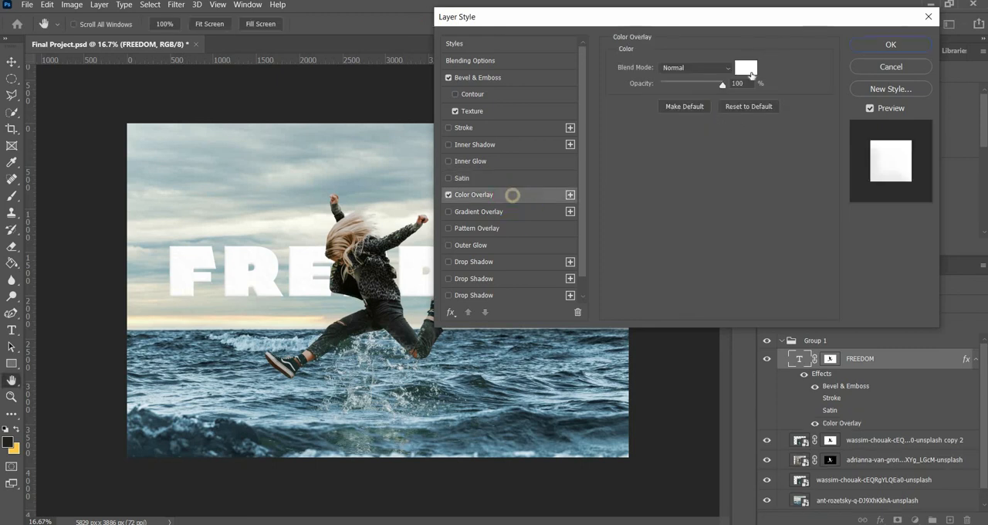
click(745, 66)
click(711, 151)
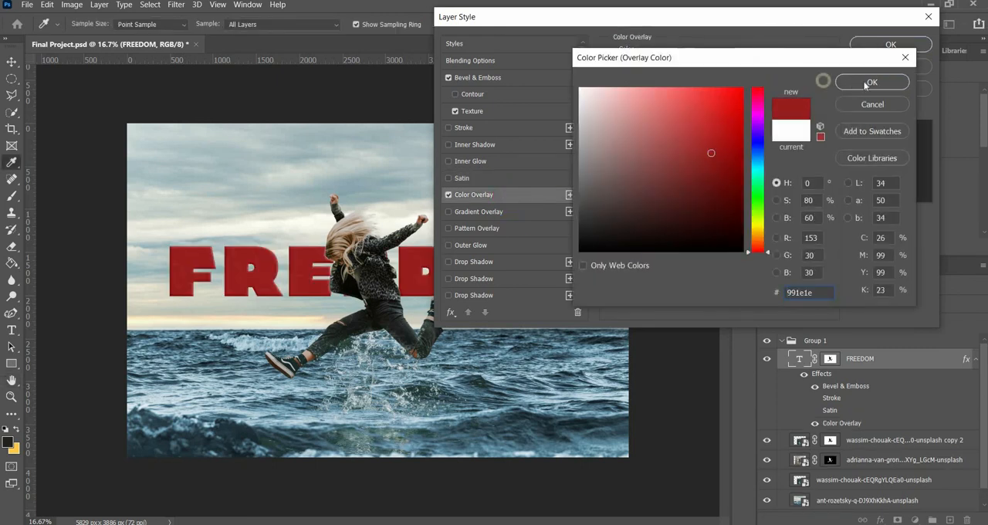
click(872, 81)
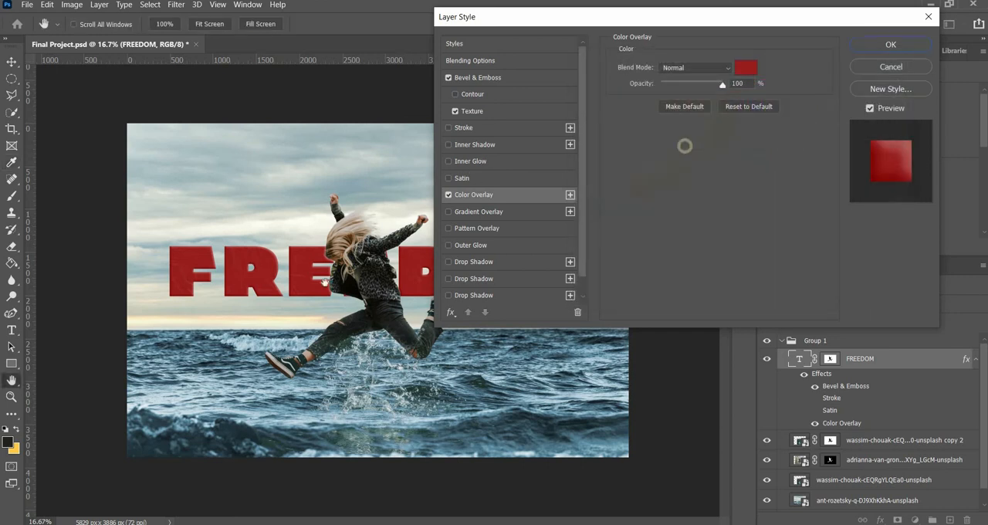
click(448, 194)
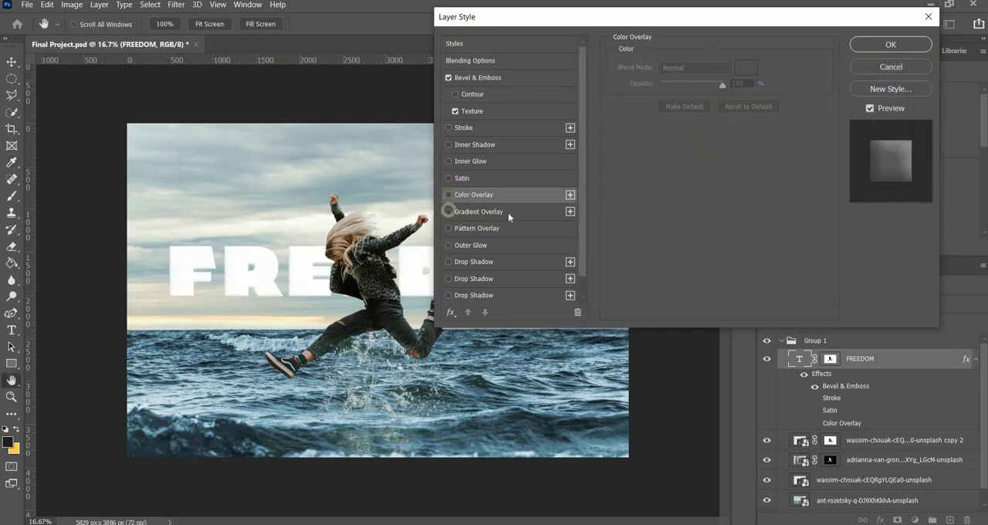
Step: Try an Outer Glow on the FREEDOM title with 23% opacity and 17% noise, and switch it off again
scroll(521, 225, down, 1)
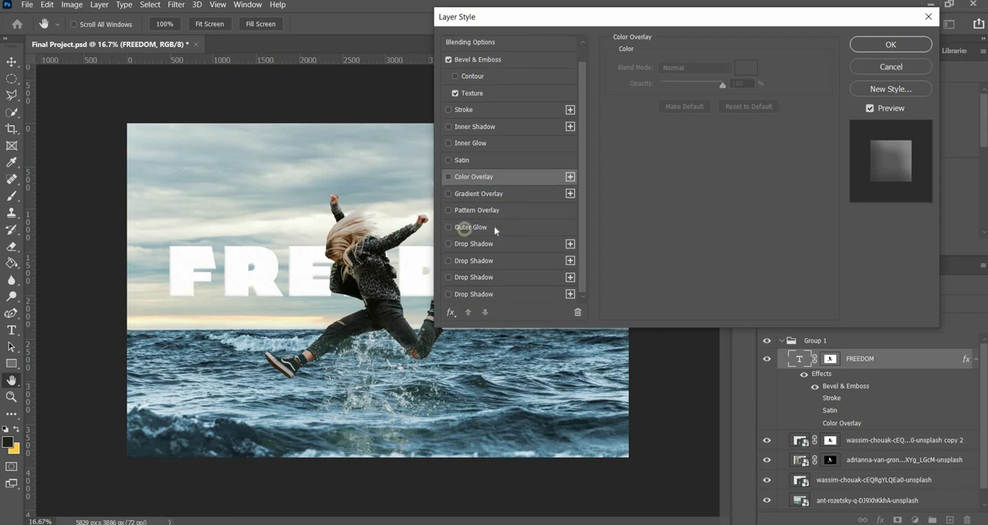
click(473, 226)
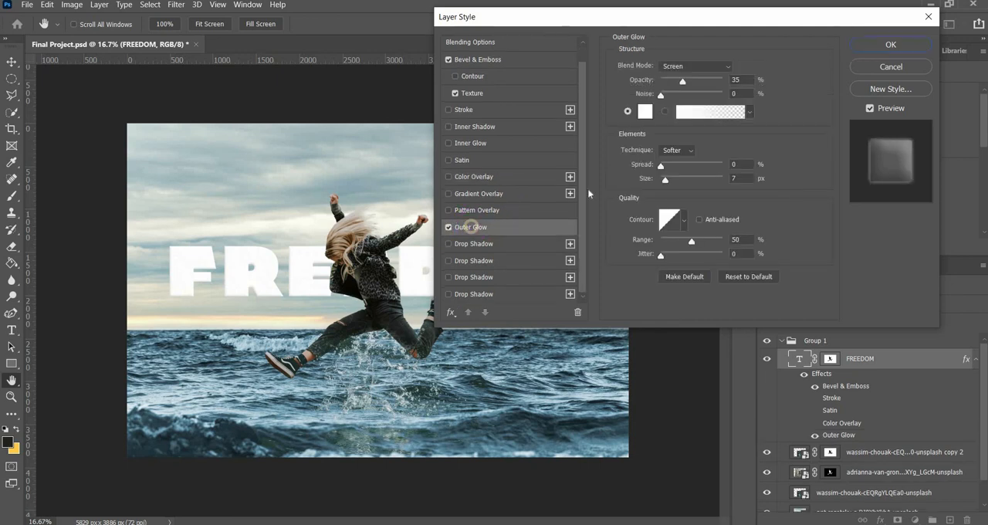
click(692, 79)
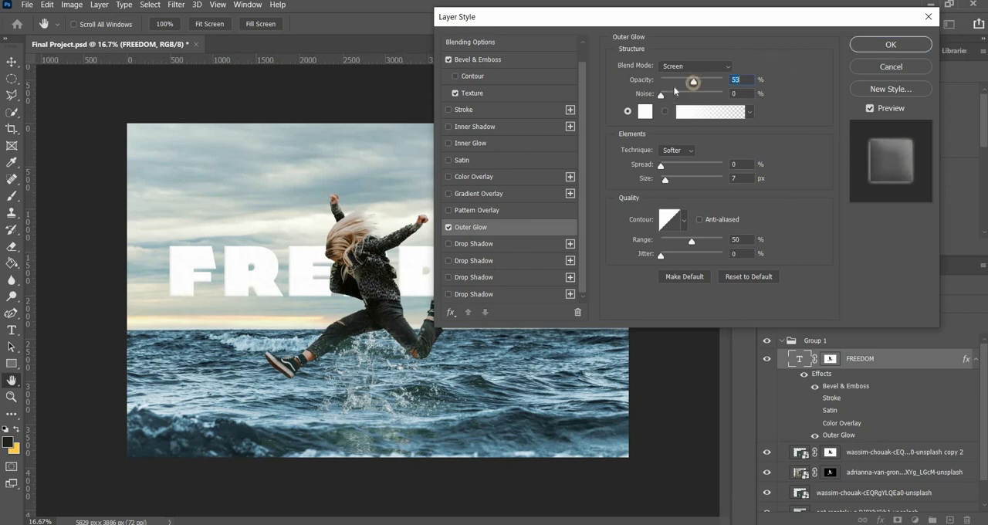
click(671, 95)
click(673, 80)
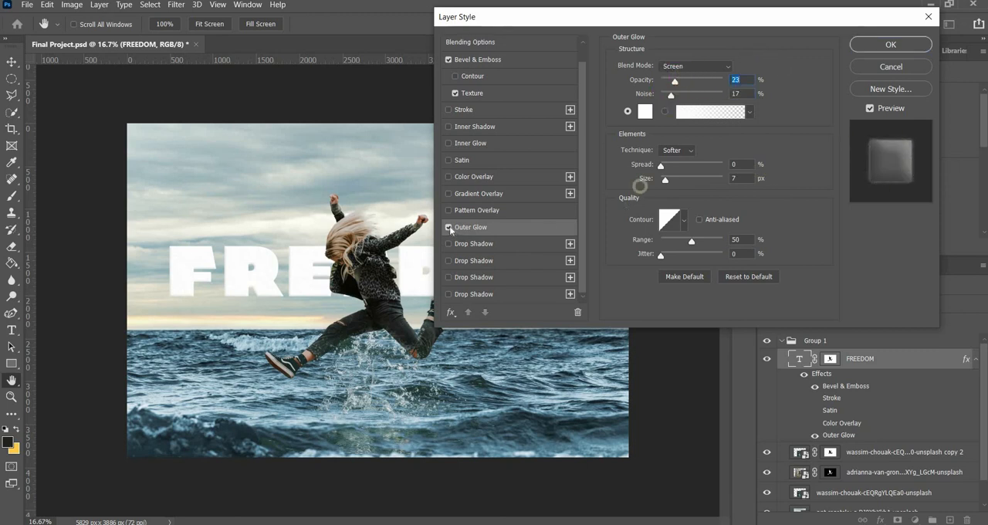
click(448, 227)
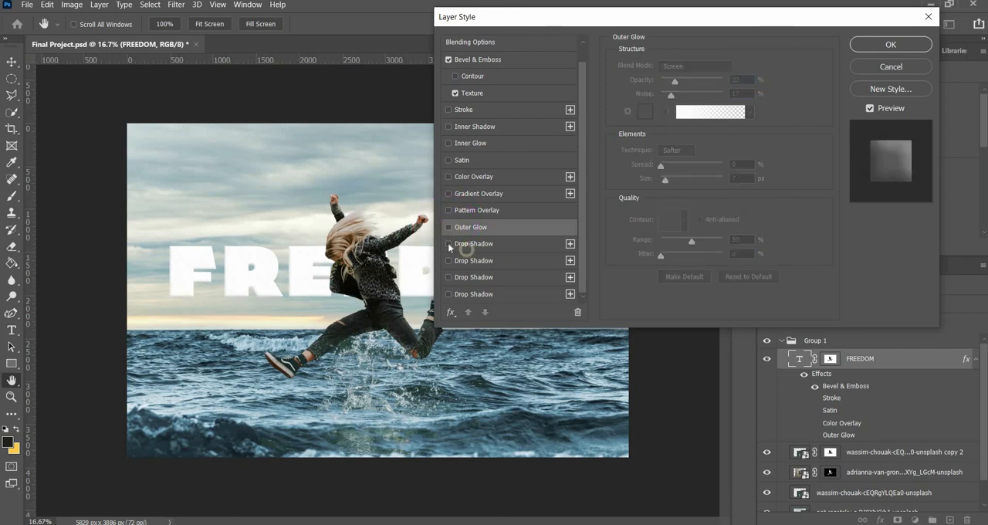
Step: Add a Drop Shadow at 14% opacity to the FREEDOM title and apply the layer style
click(449, 243)
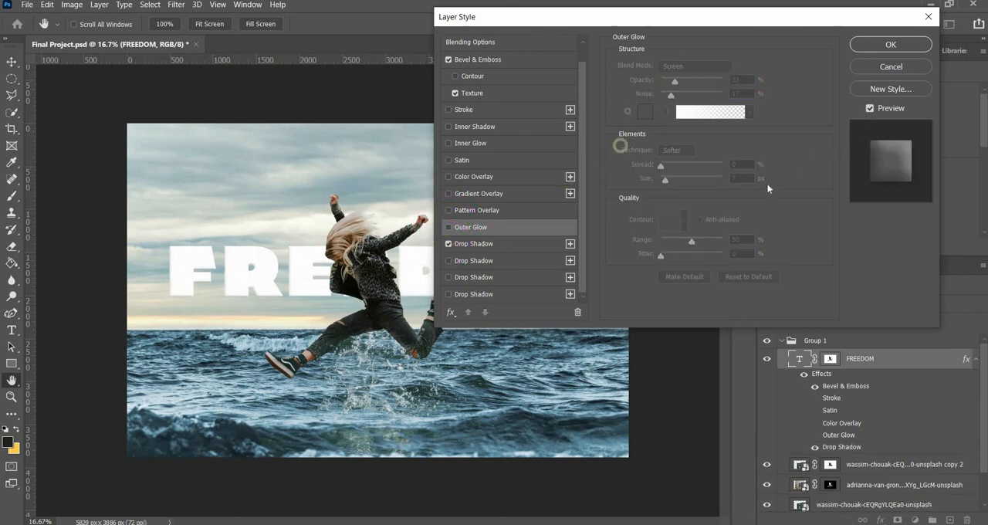
click(522, 243)
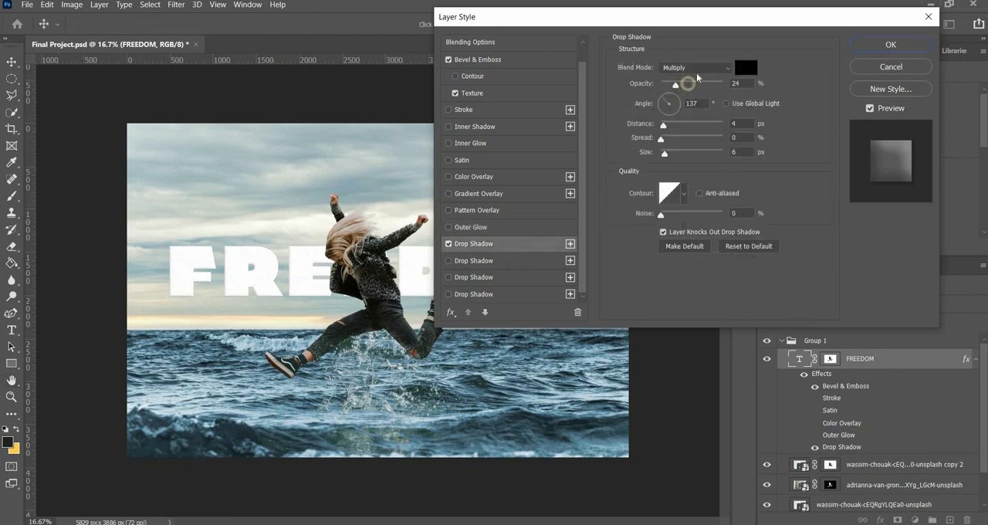
drag(673, 85, 668, 84)
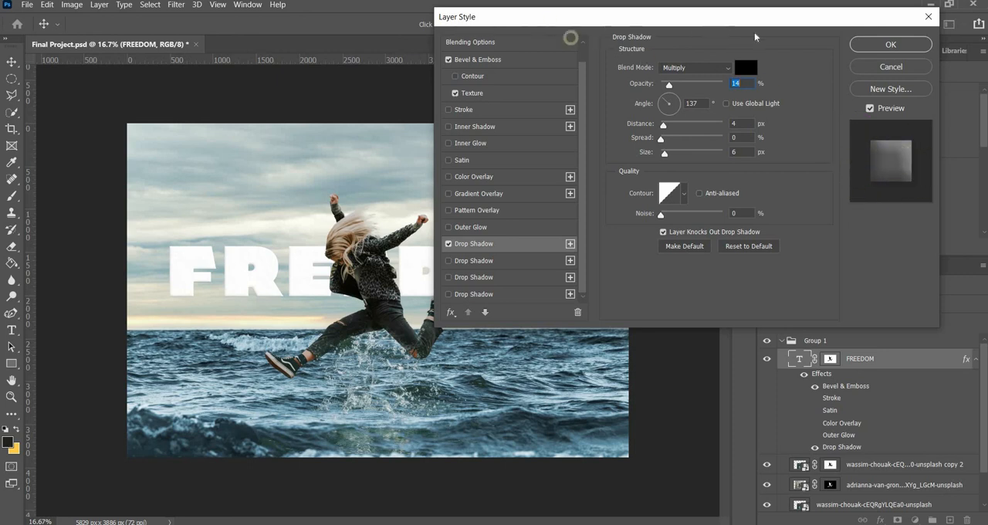
drag(537, 20, 516, 33)
click(893, 65)
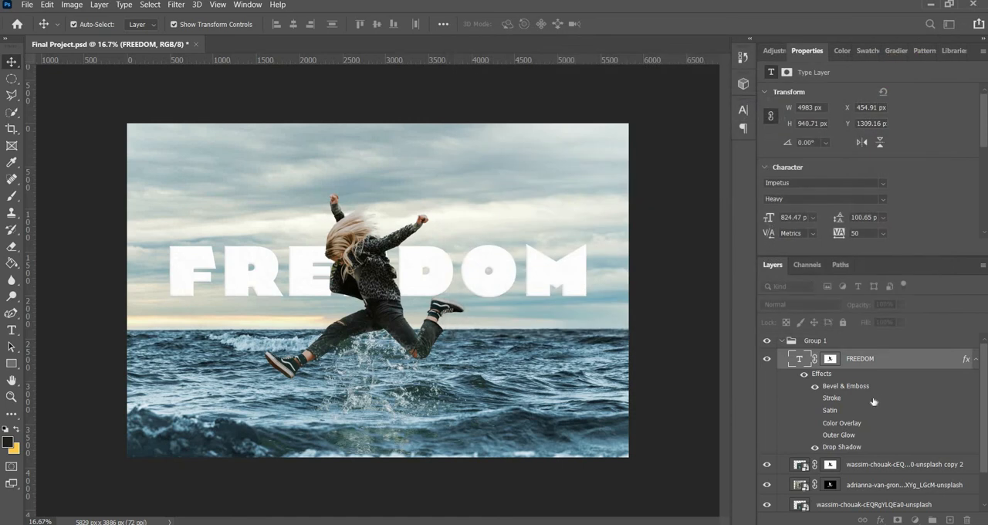
Step: Compare the FREEDOM title with and without its Bevel & Emboss effect, deselect the layer and view the whole composite
click(815, 387)
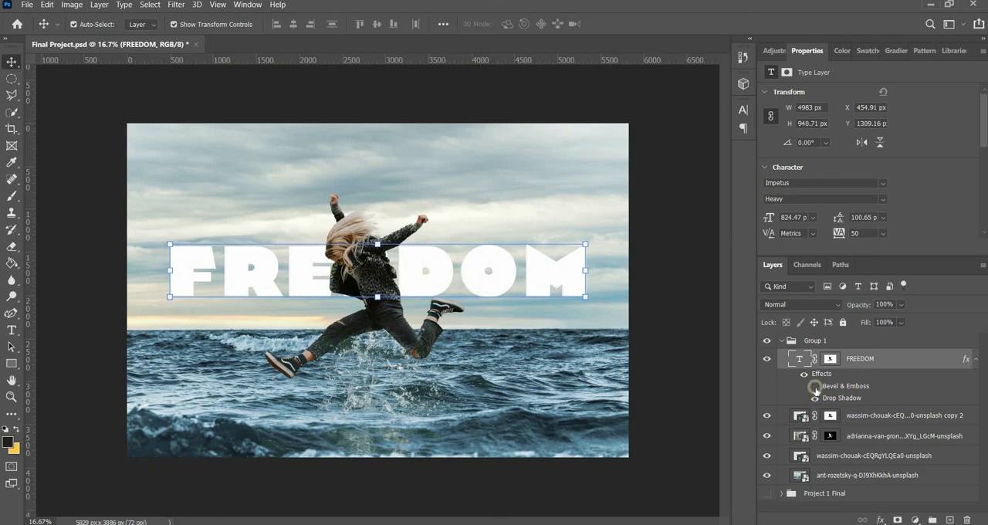
click(816, 388)
click(170, 108)
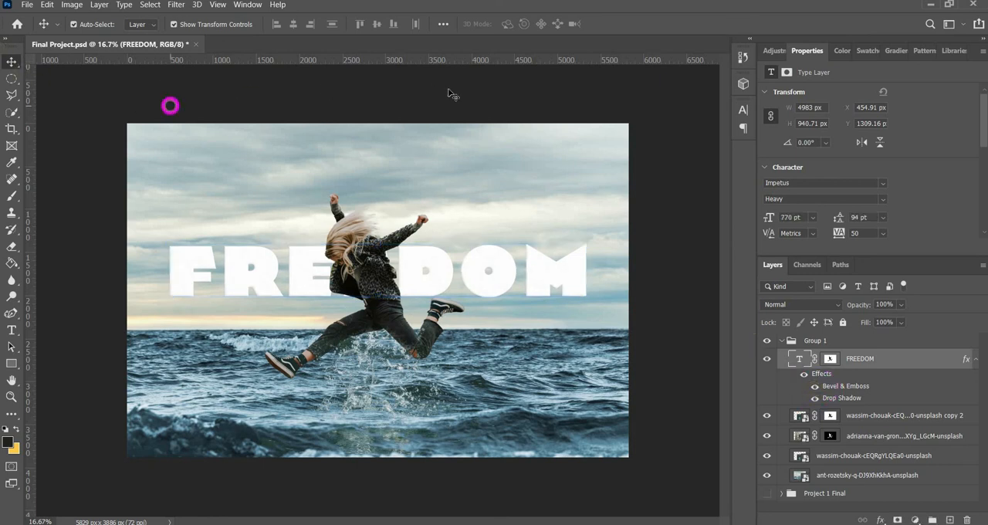
key(ctrl+minus)
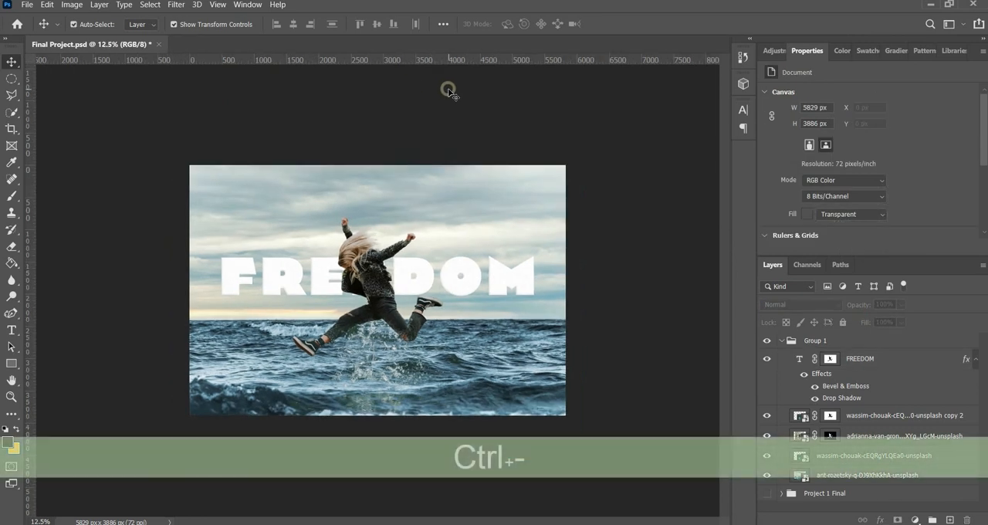